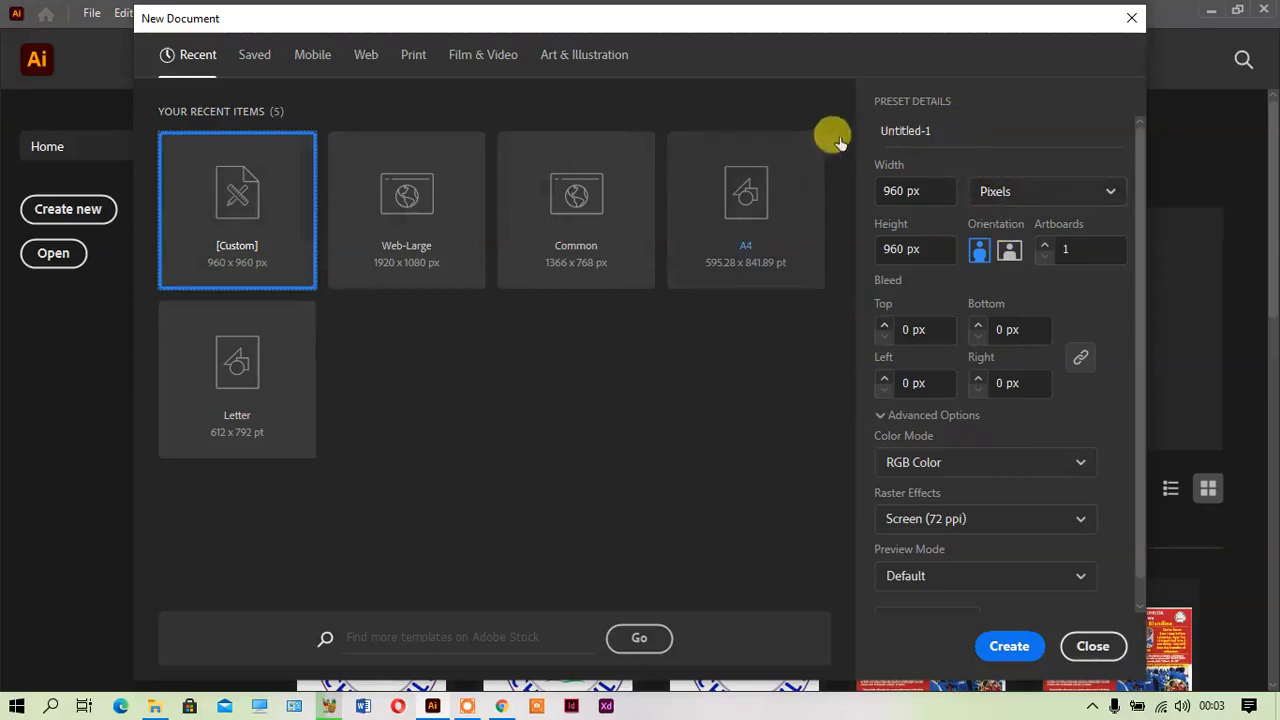
Create a new 960 x 960 px RGB document named Logo
click(935, 130)
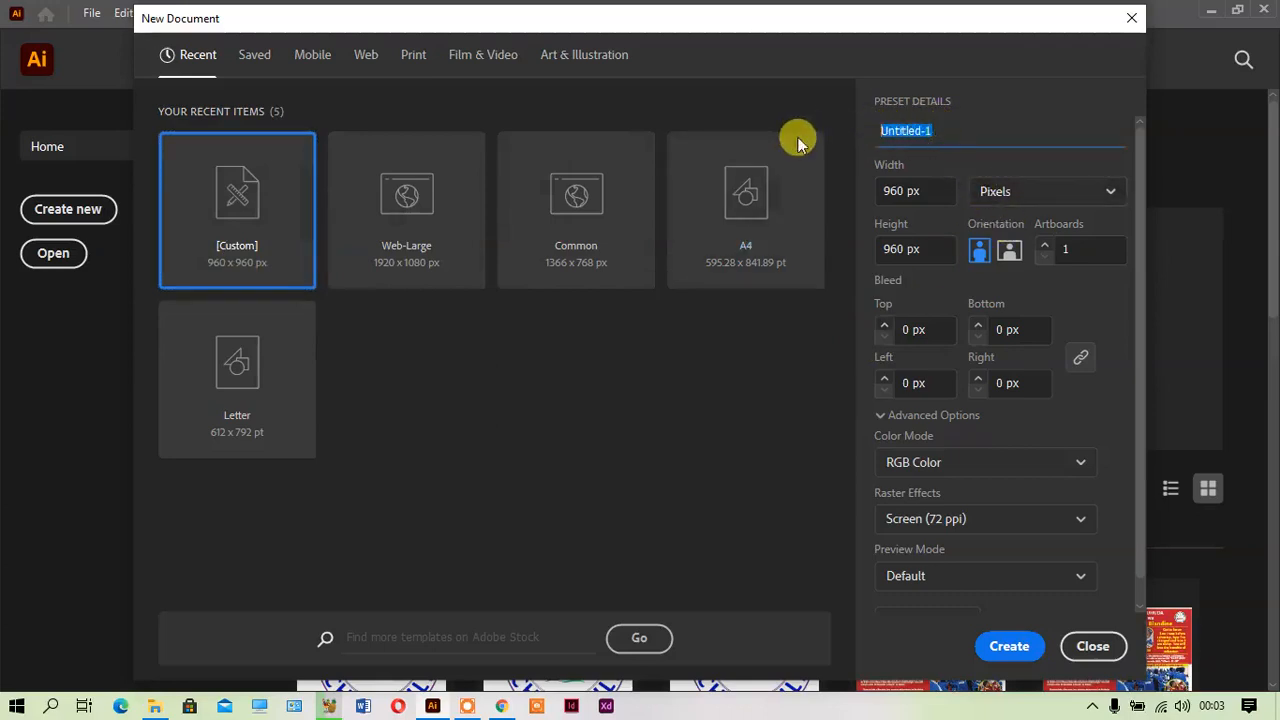
text(Logo)
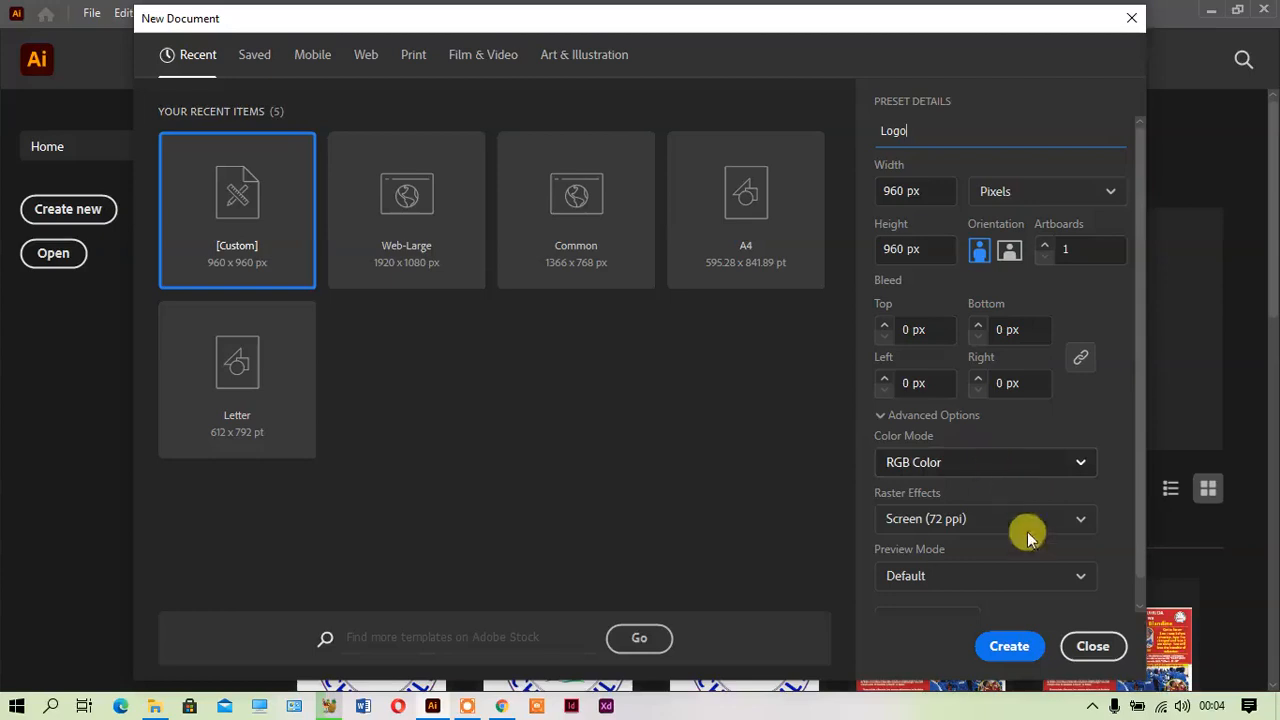
click(1005, 645)
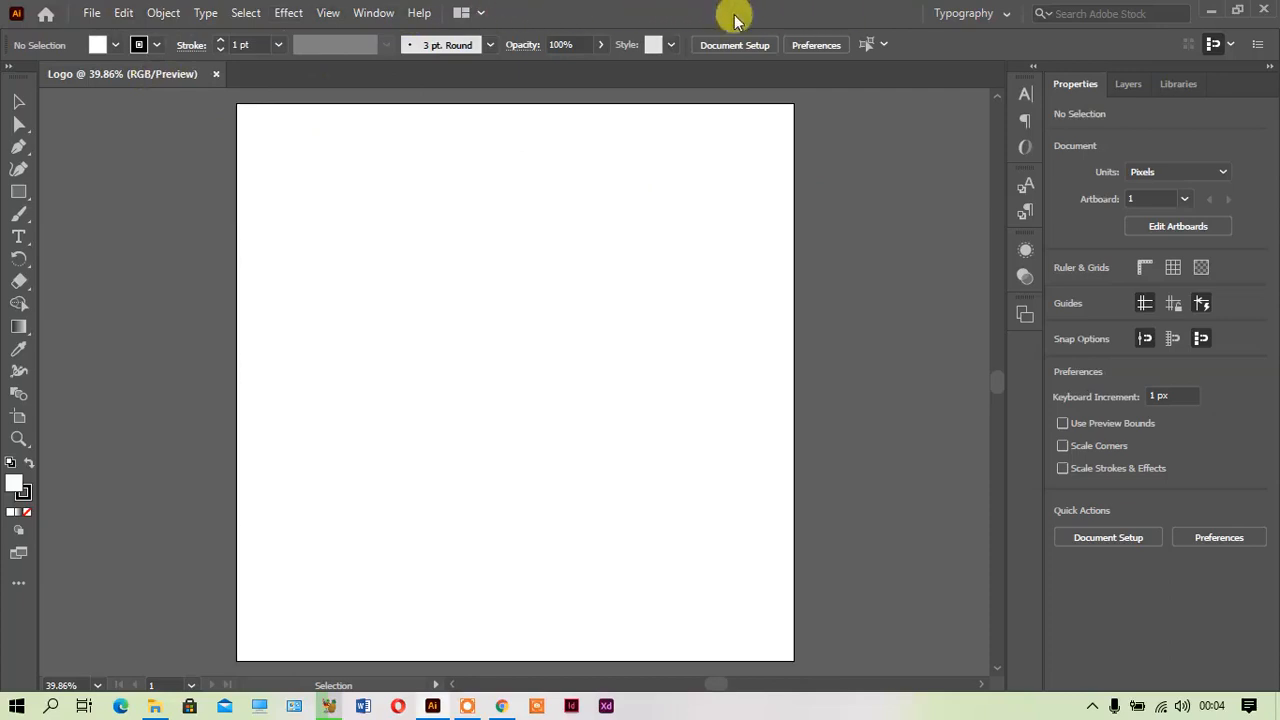
click(92, 14)
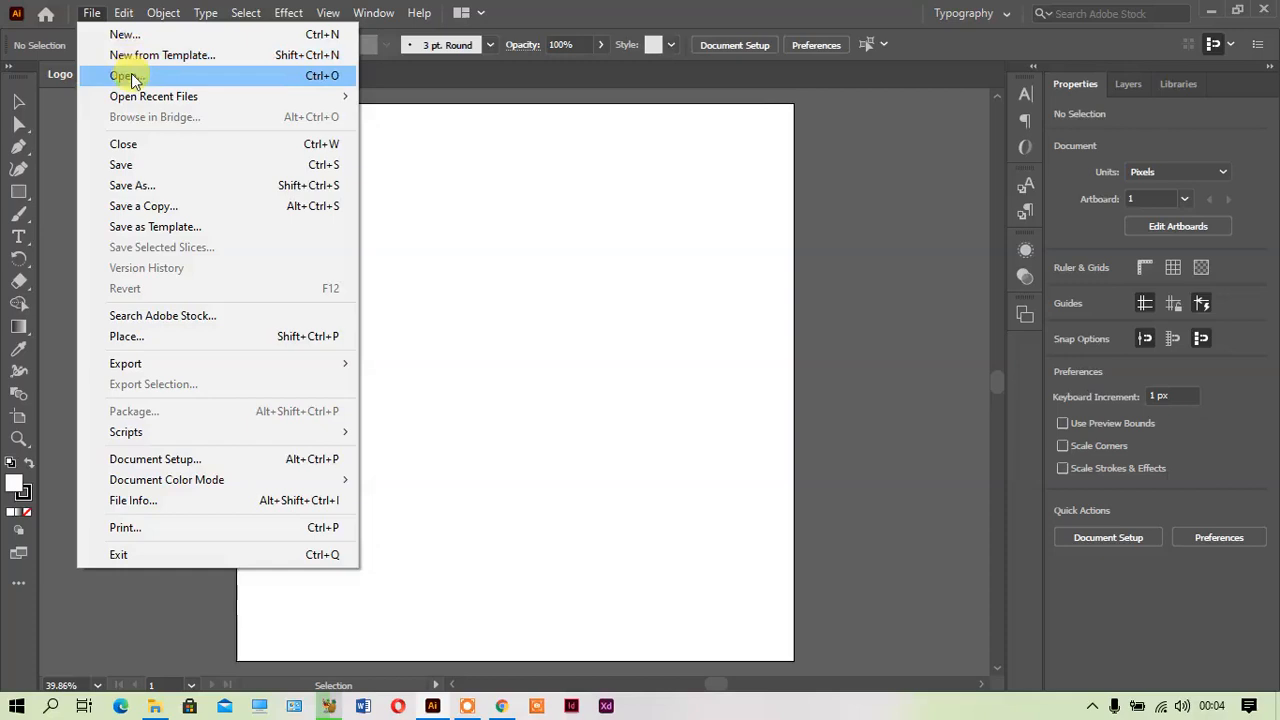
mouse_move(138, 99)
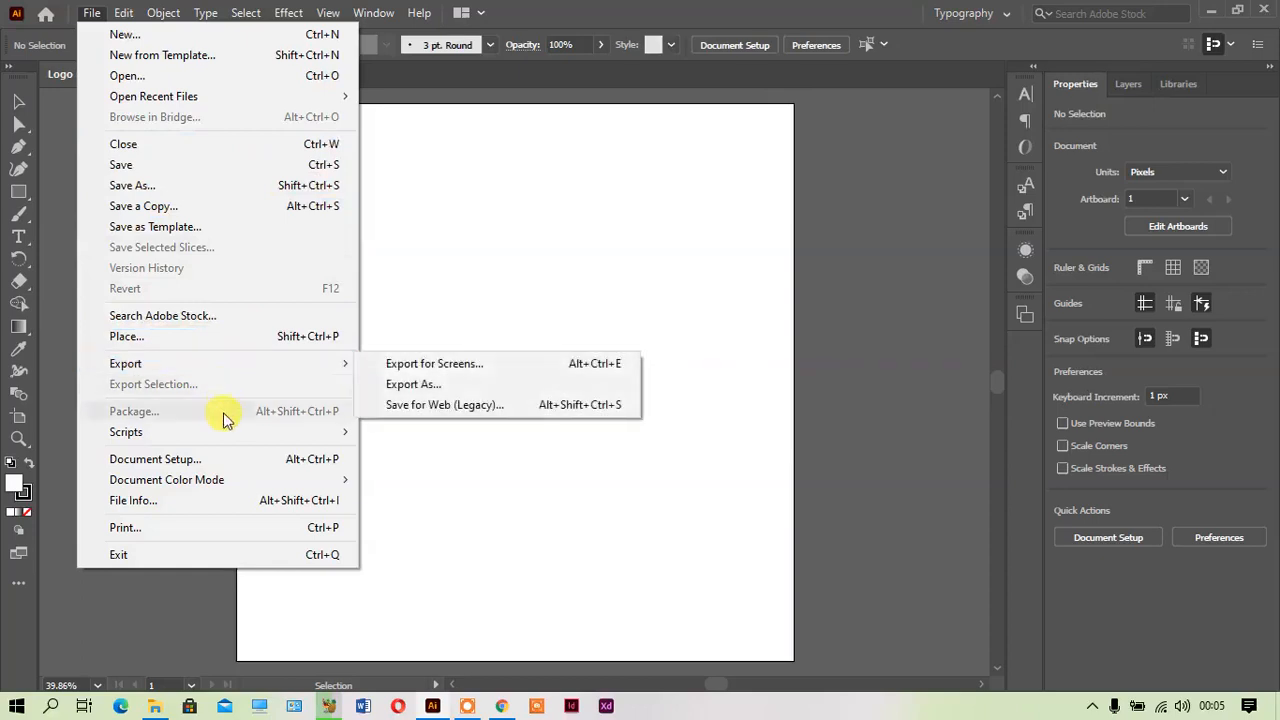
click(845, 408)
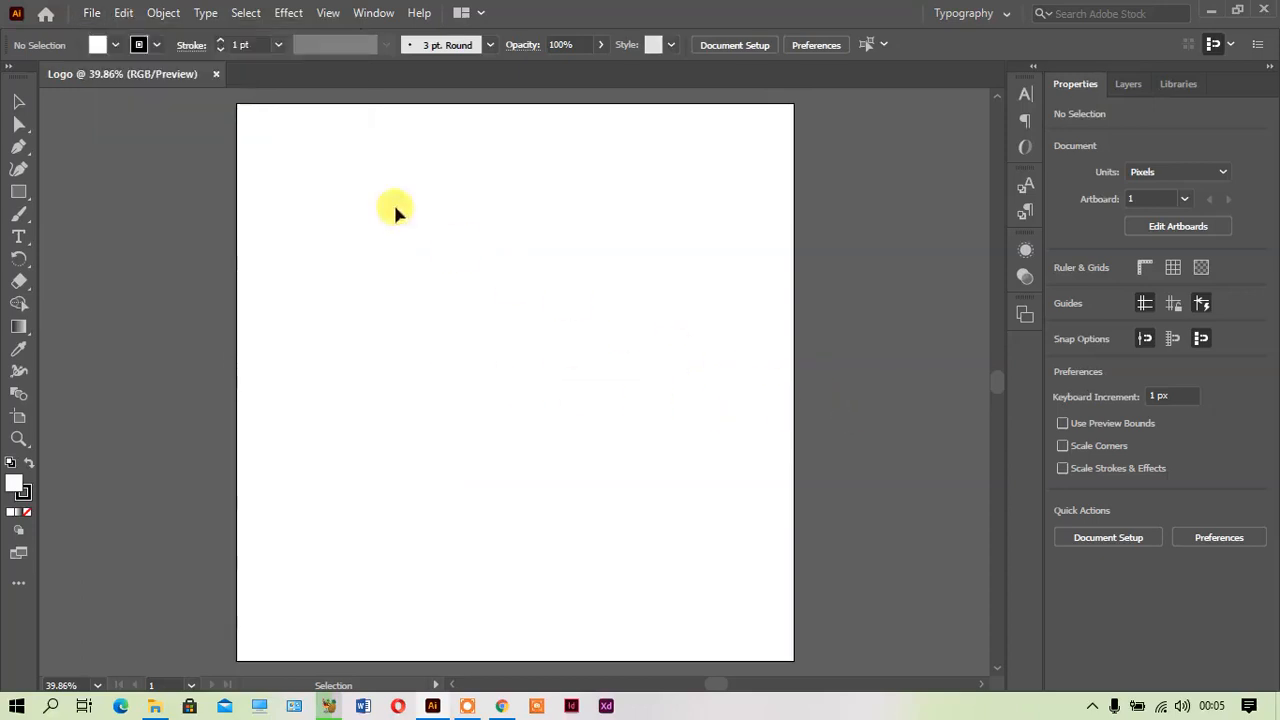
click(122, 13)
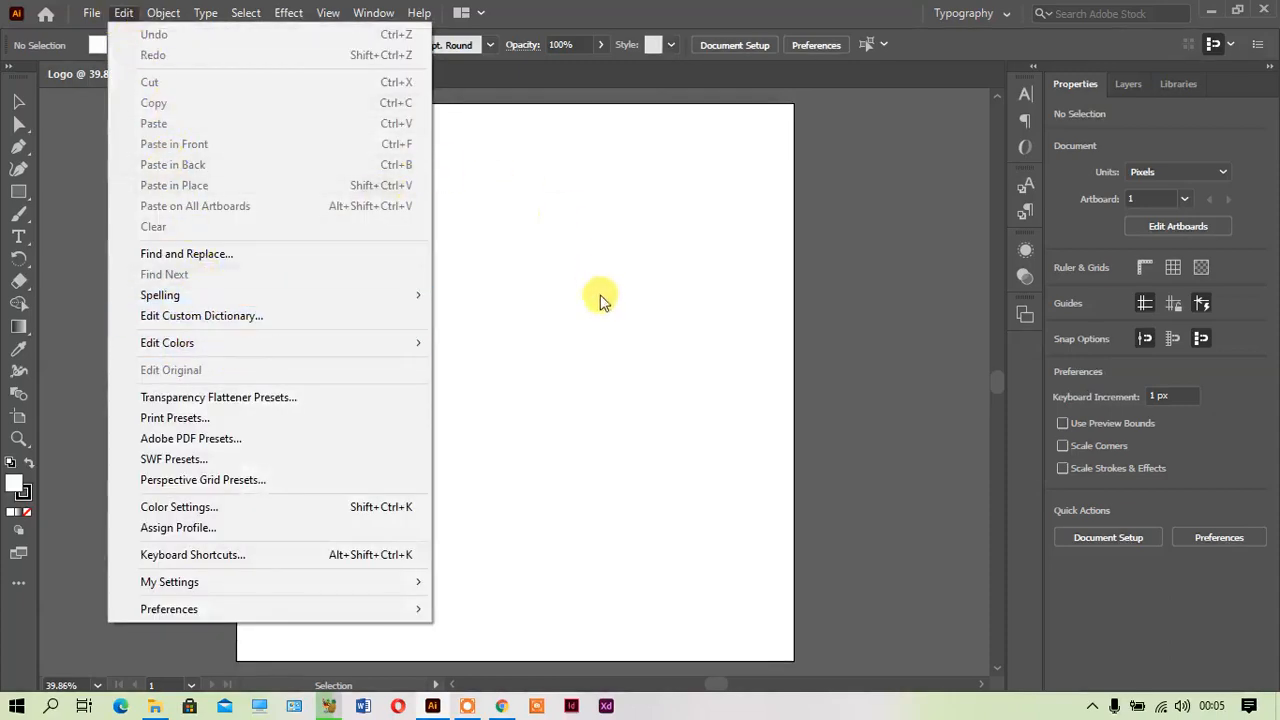
click(593, 248)
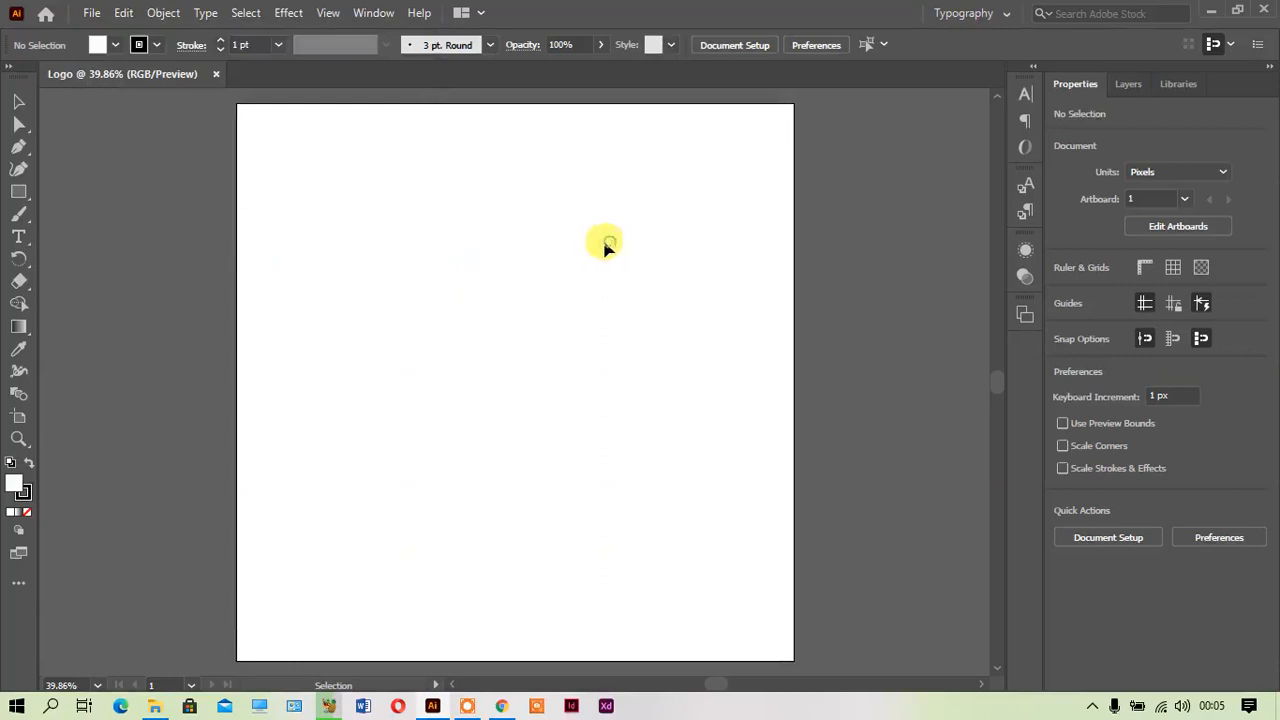
click(168, 14)
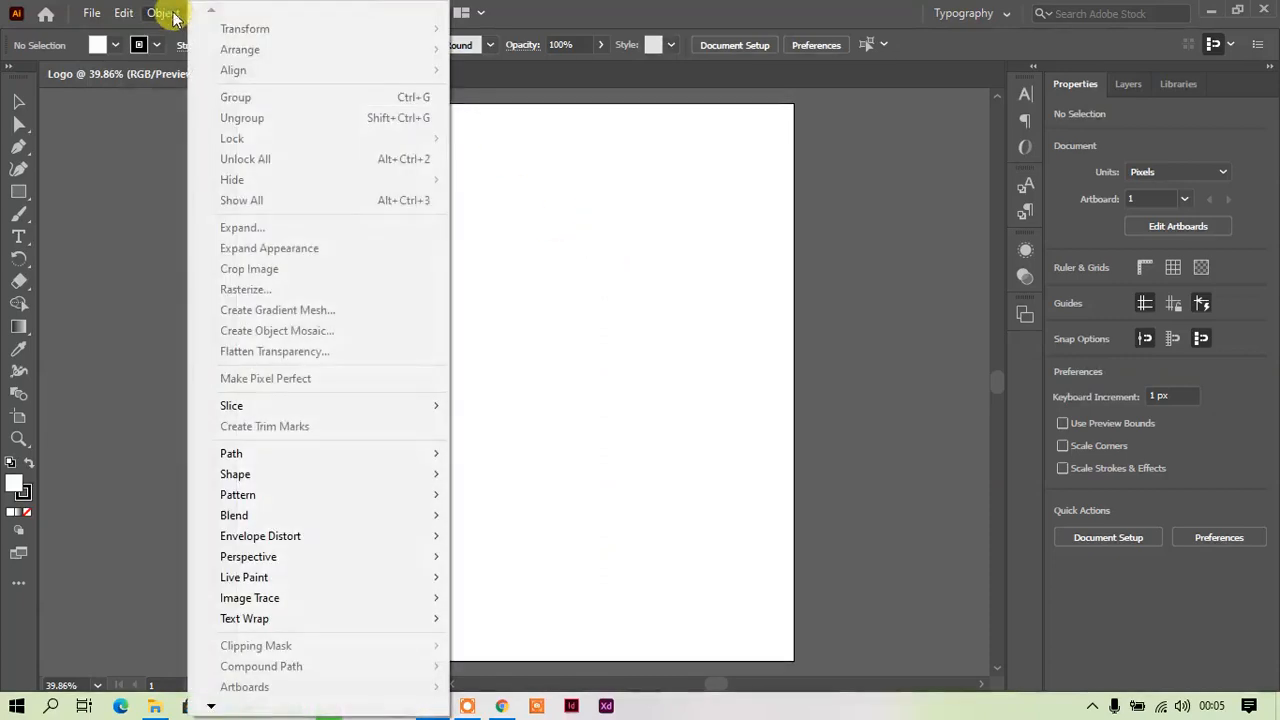
click(546, 287)
click(207, 13)
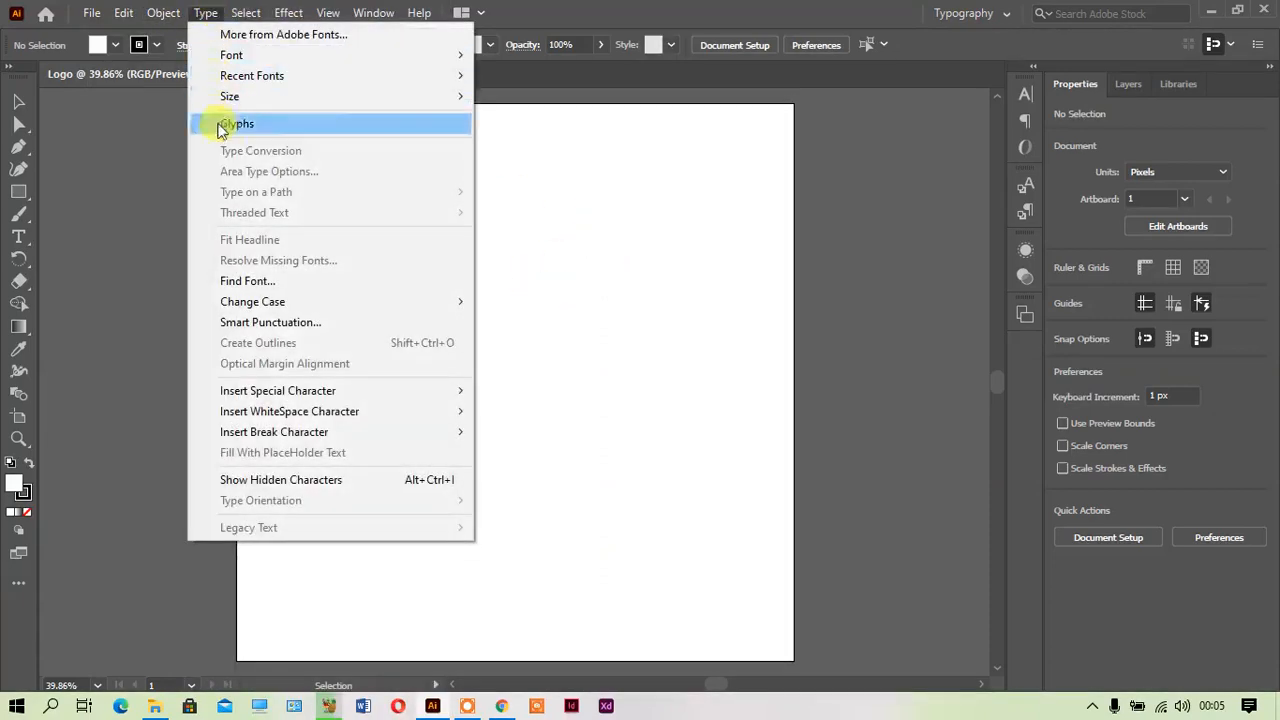
mouse_move(337, 78)
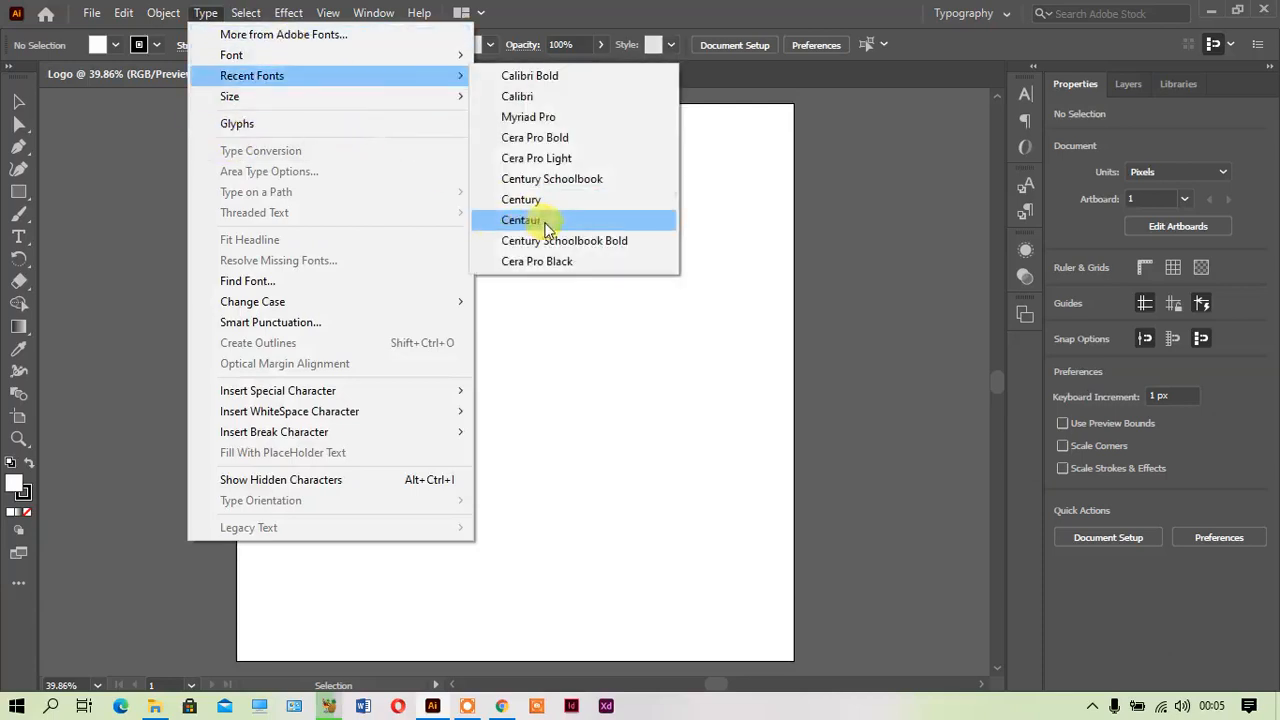
click(692, 232)
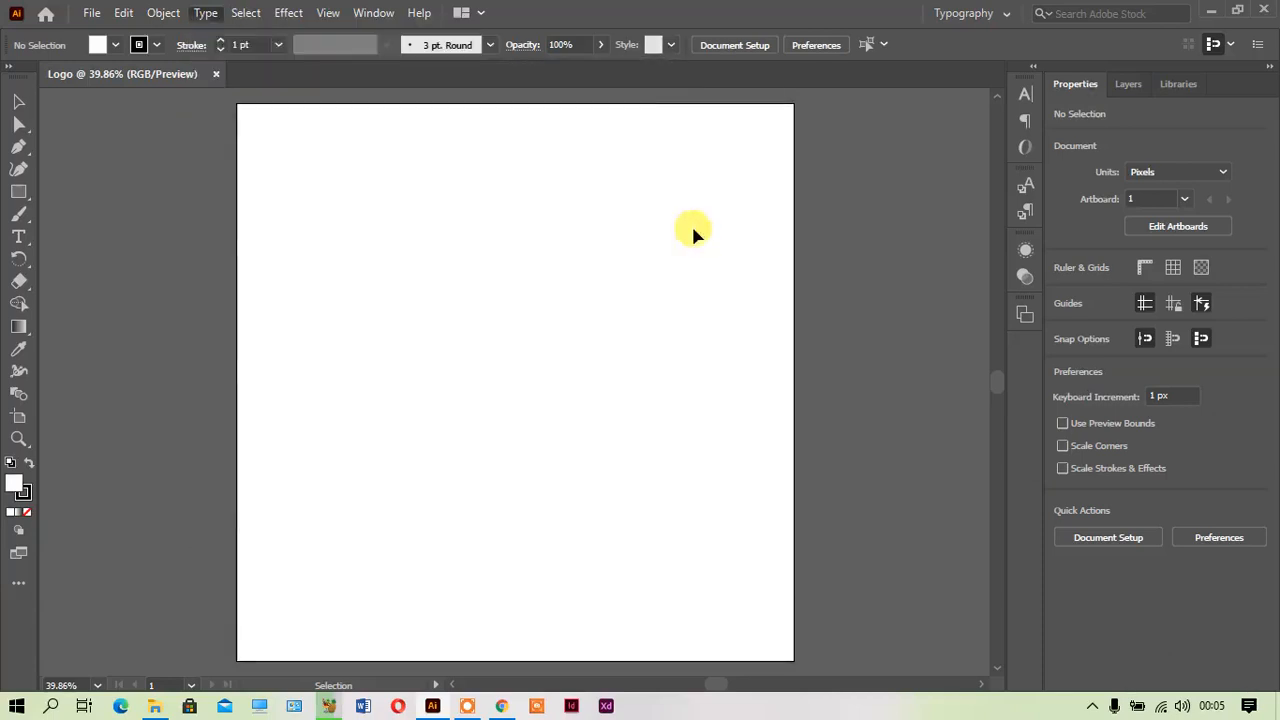
click(232, 14)
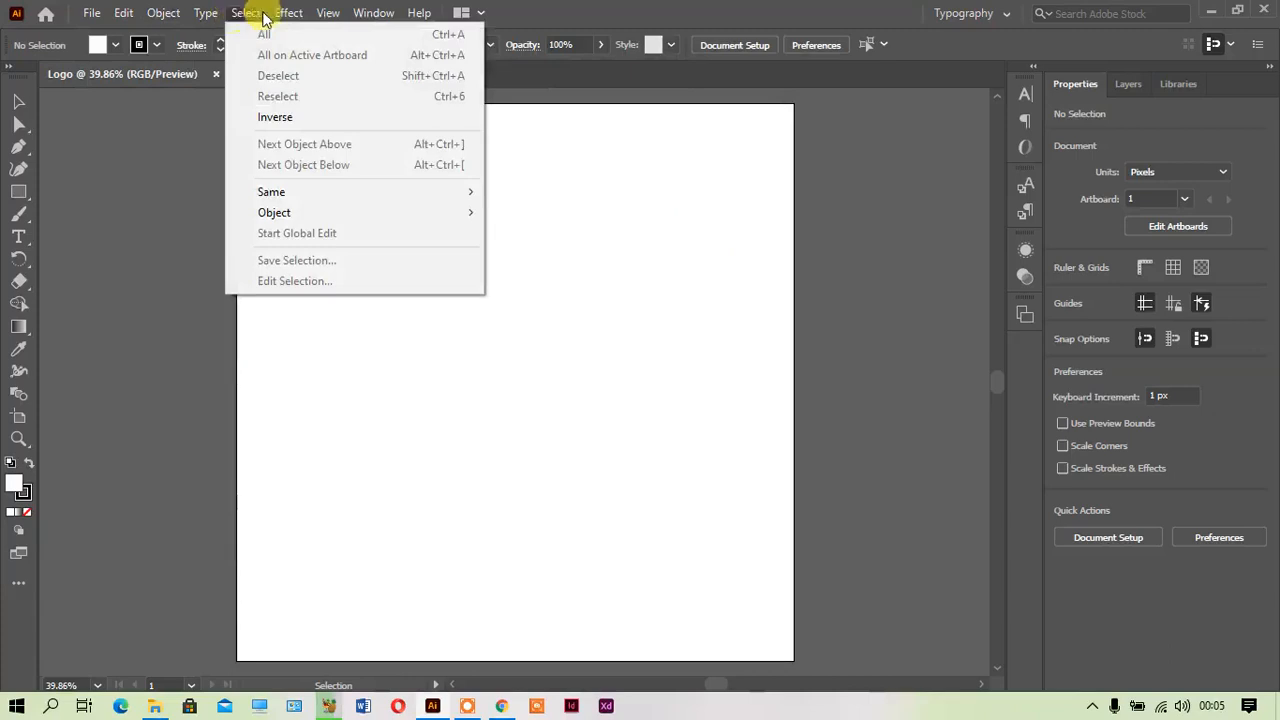
mouse_move(300, 14)
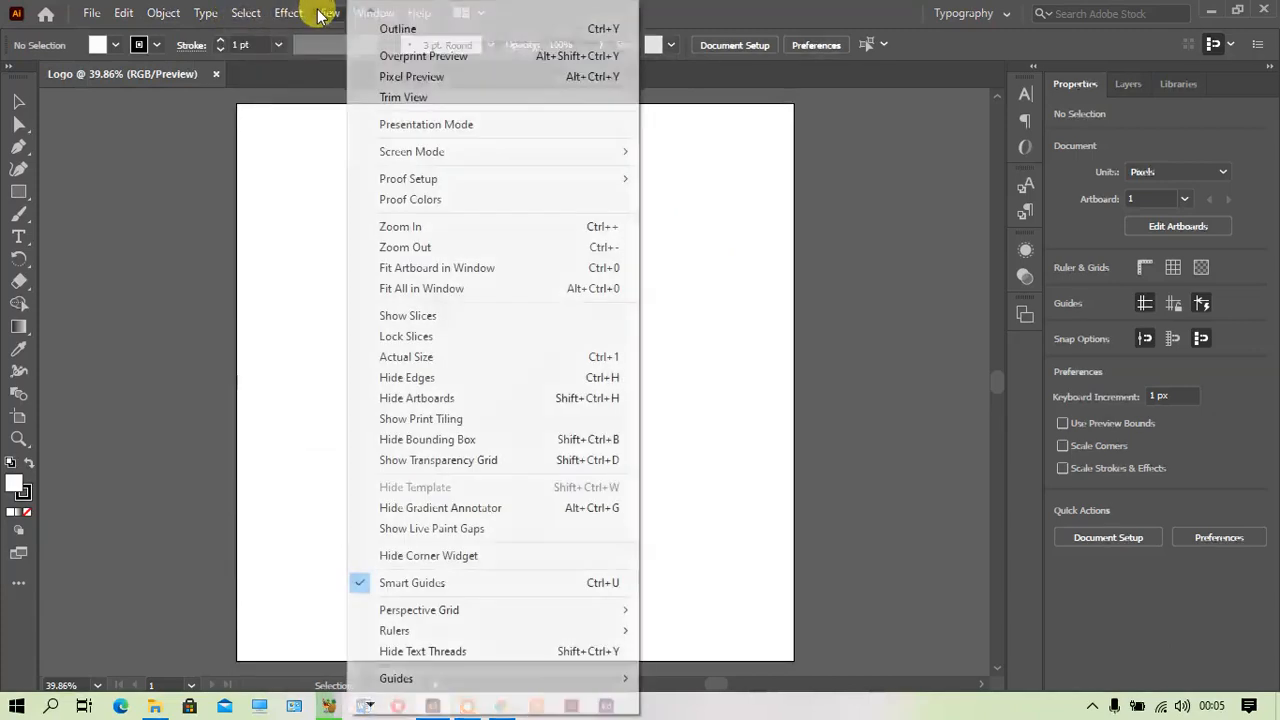
click(171, 129)
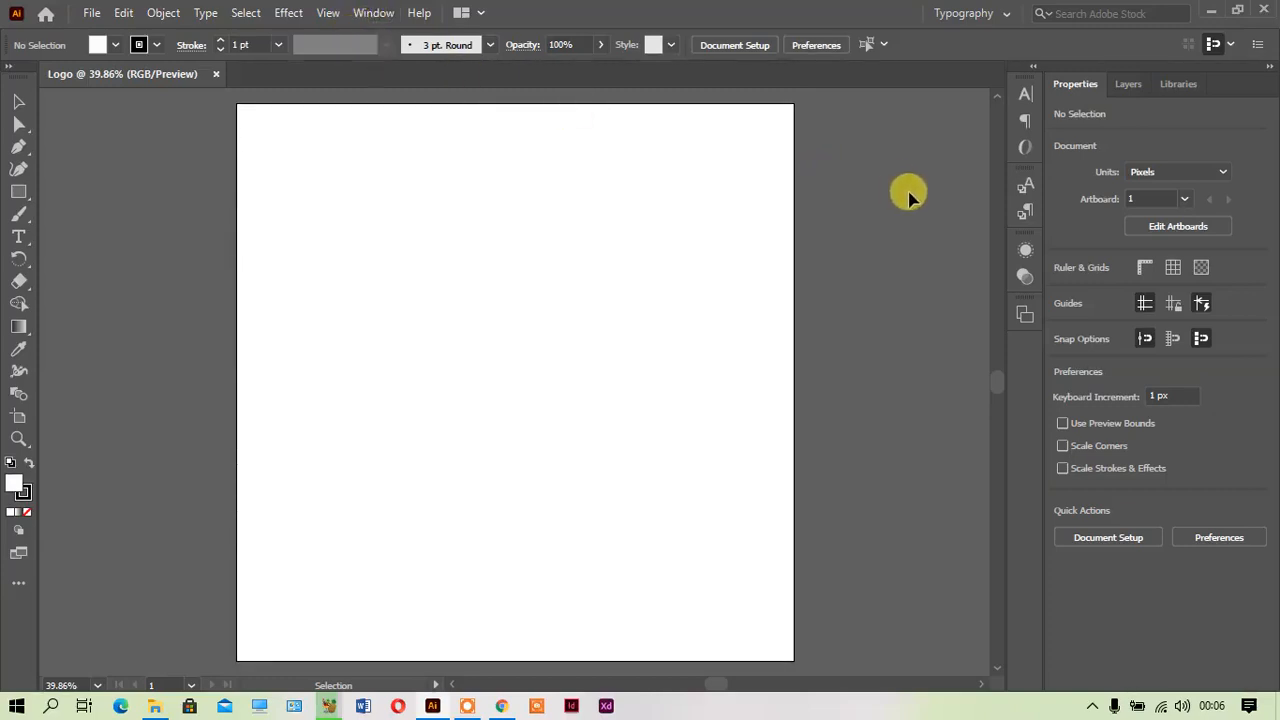
Switch the workspace from Typography to Automation
click(1008, 14)
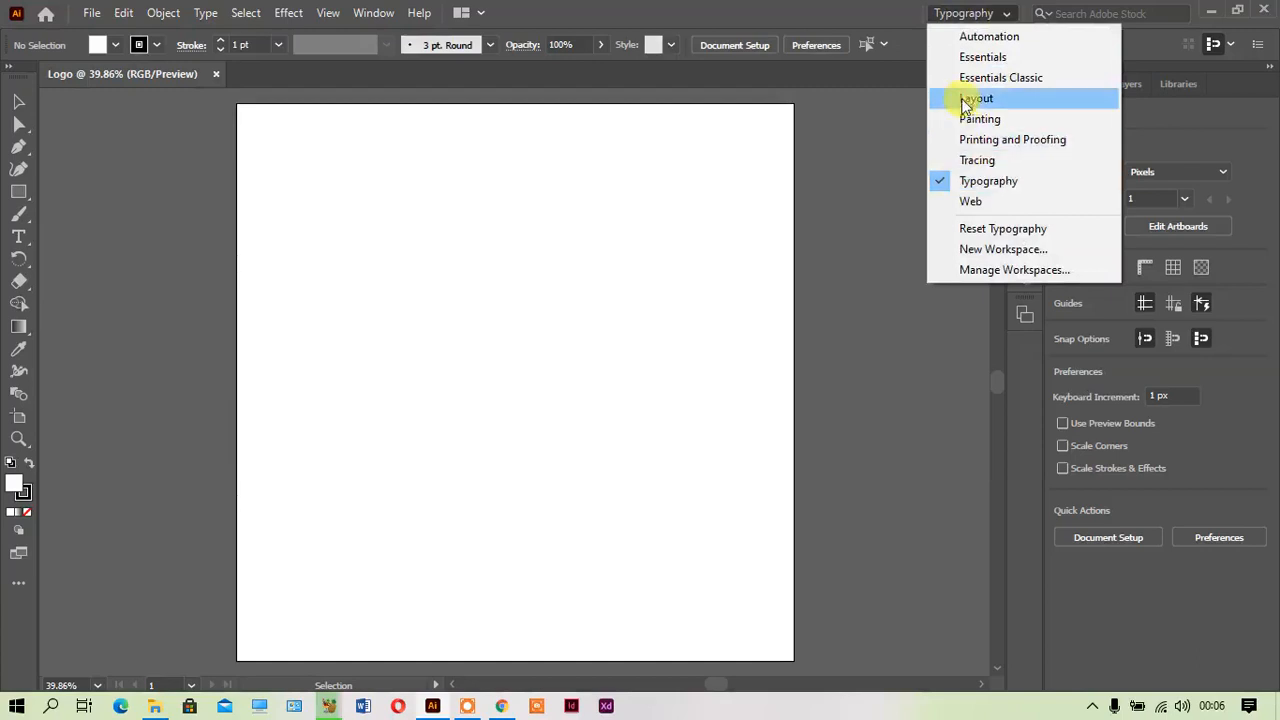
click(966, 40)
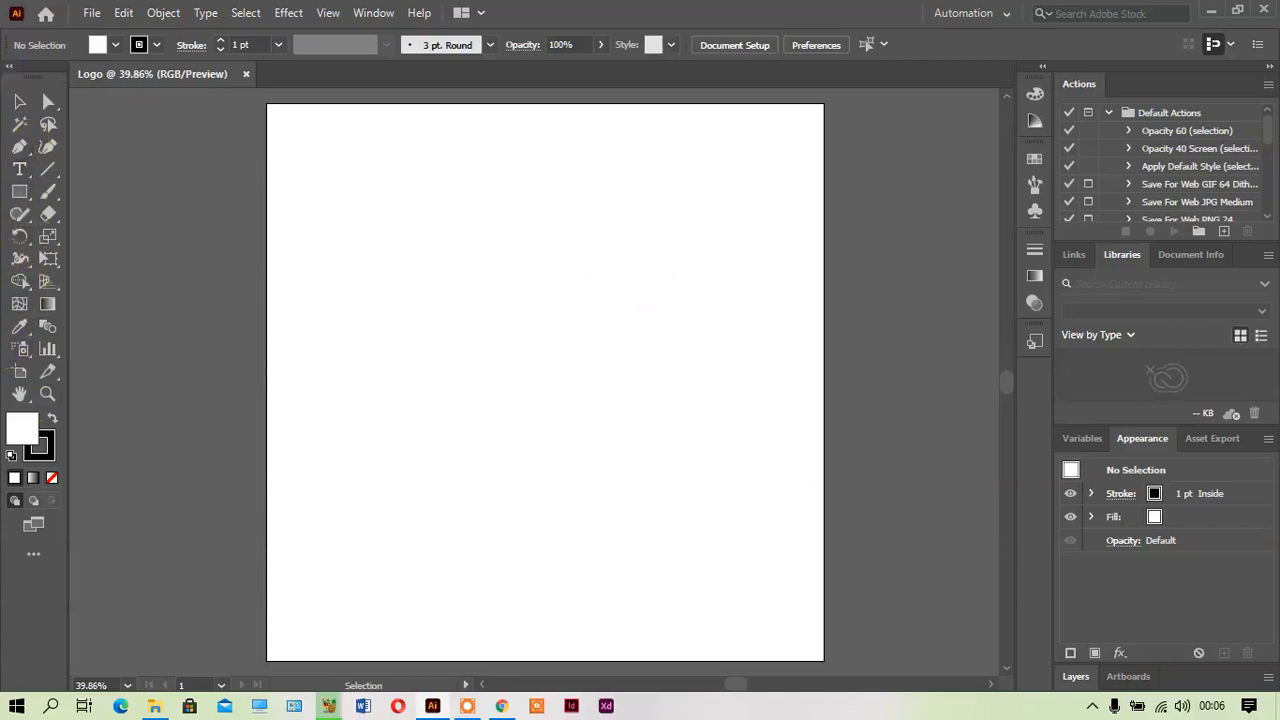
Try the toolbar's single-column layout, restore two columns, and view the complete list of tools
click(9, 66)
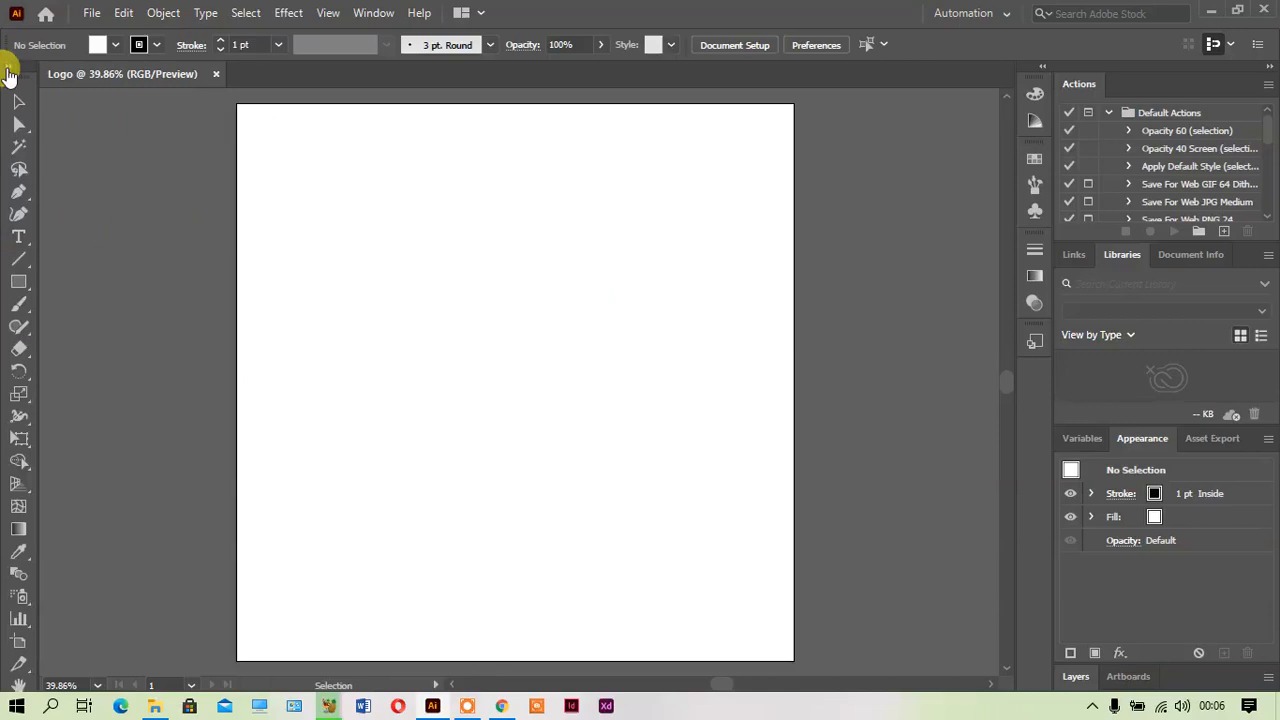
click(9, 70)
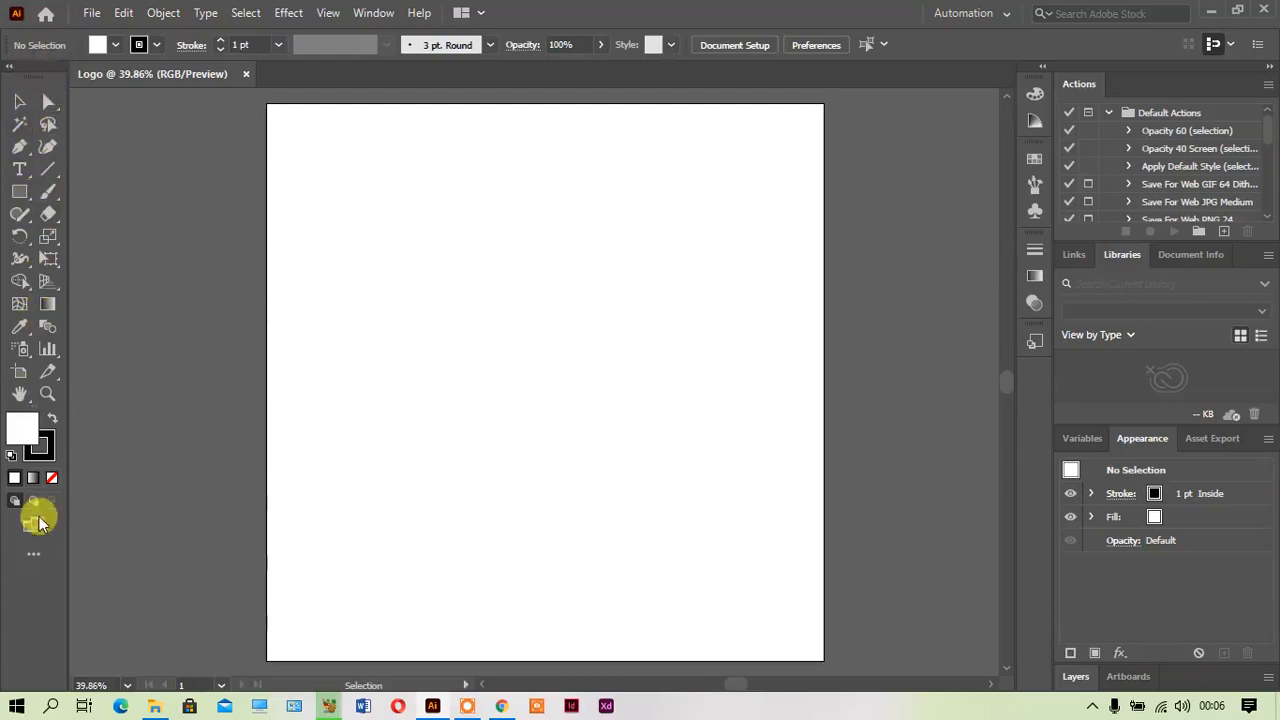
click(30, 553)
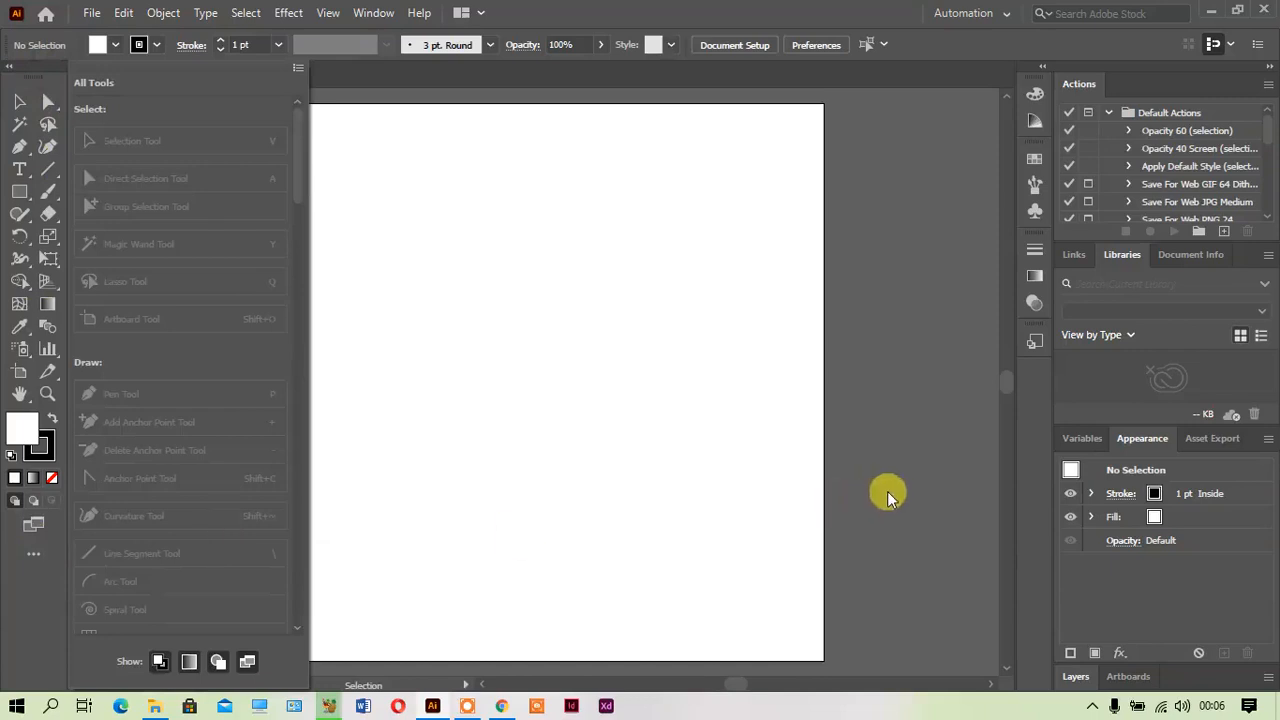
click(955, 487)
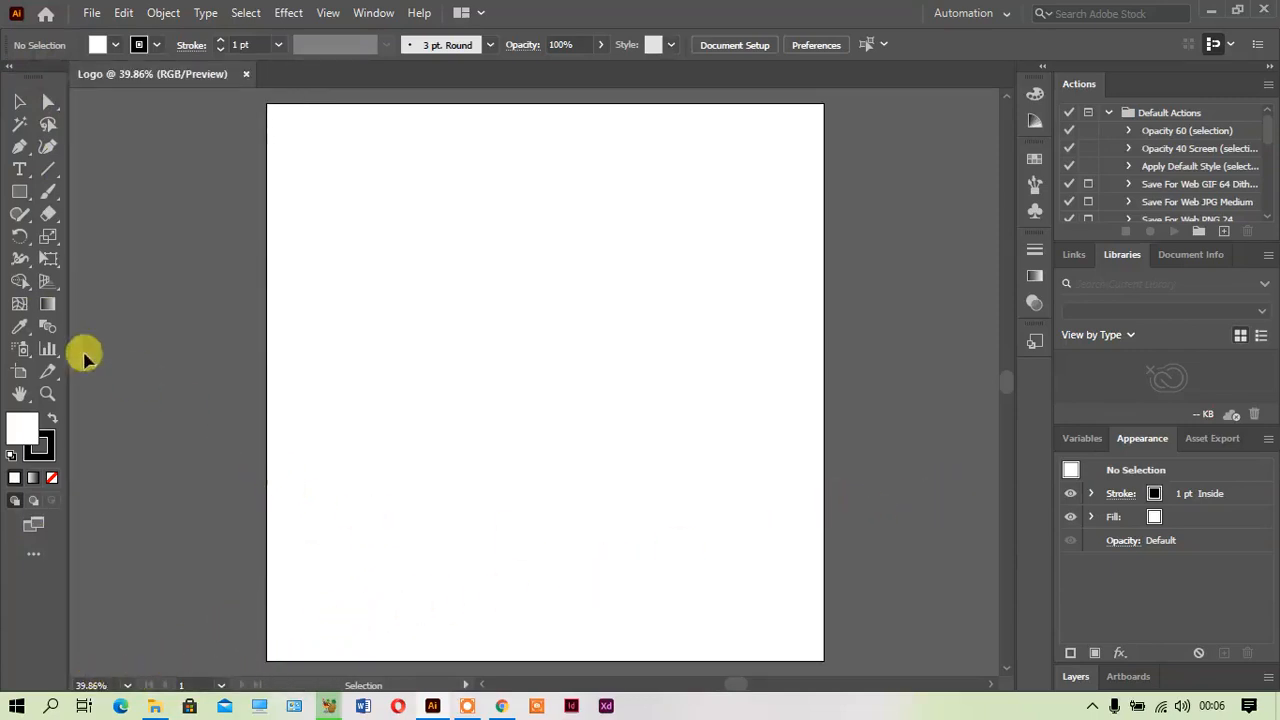
Zoom in to 150% near the artboard's left edge with the Zoom tool and shift the view sideways
click(47, 393)
click(414, 380)
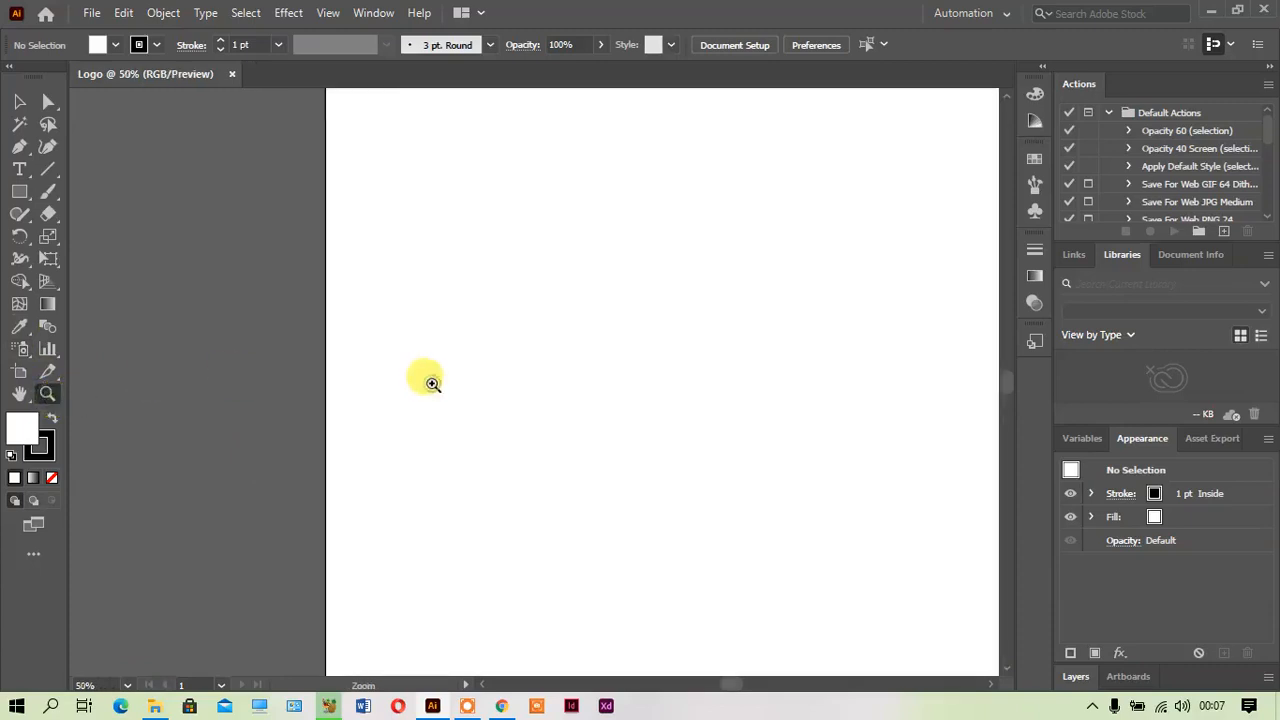
click(430, 382)
click(432, 384)
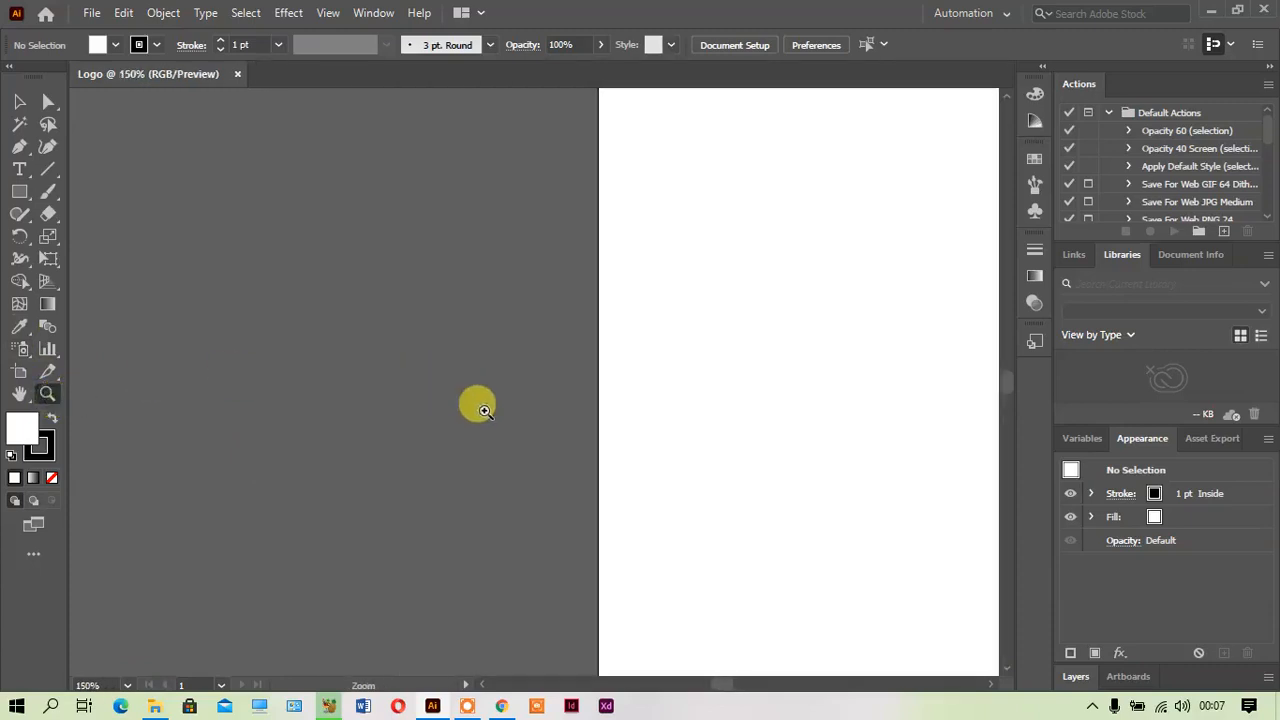
click(719, 685)
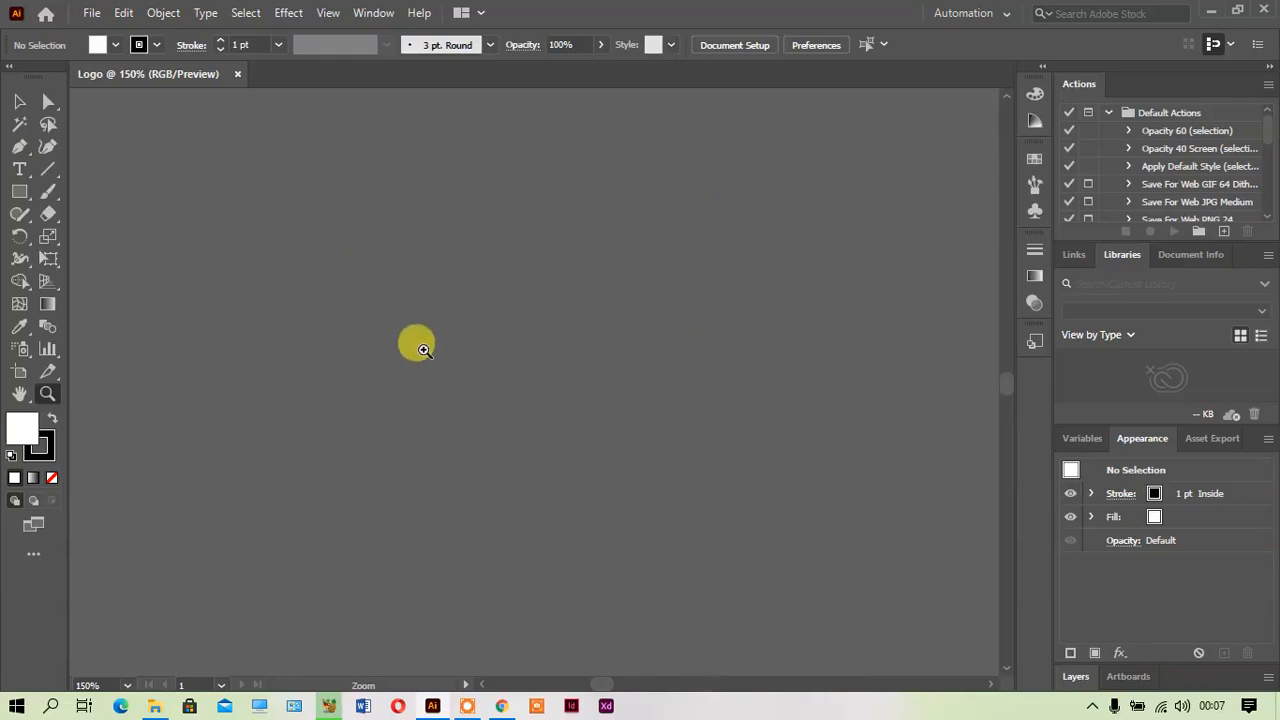
key(ctrl)
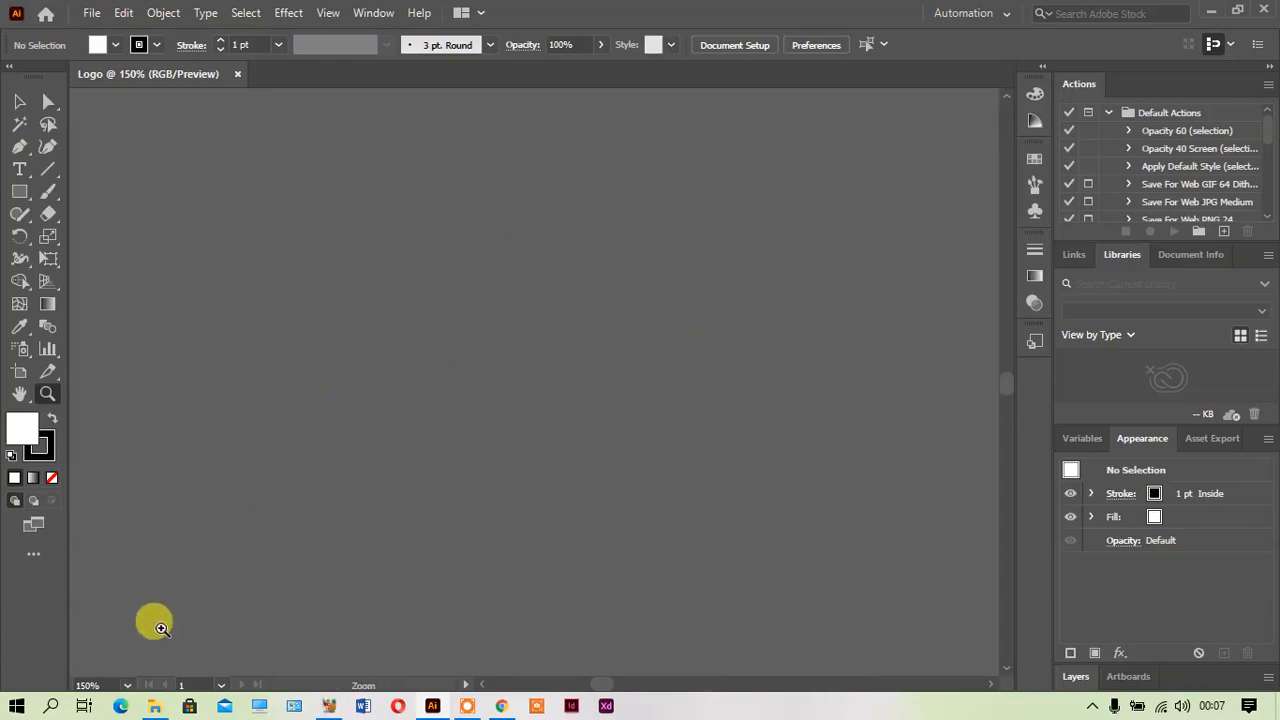
Fit the whole artboard on screen and return to the Selection tool
click(127, 686)
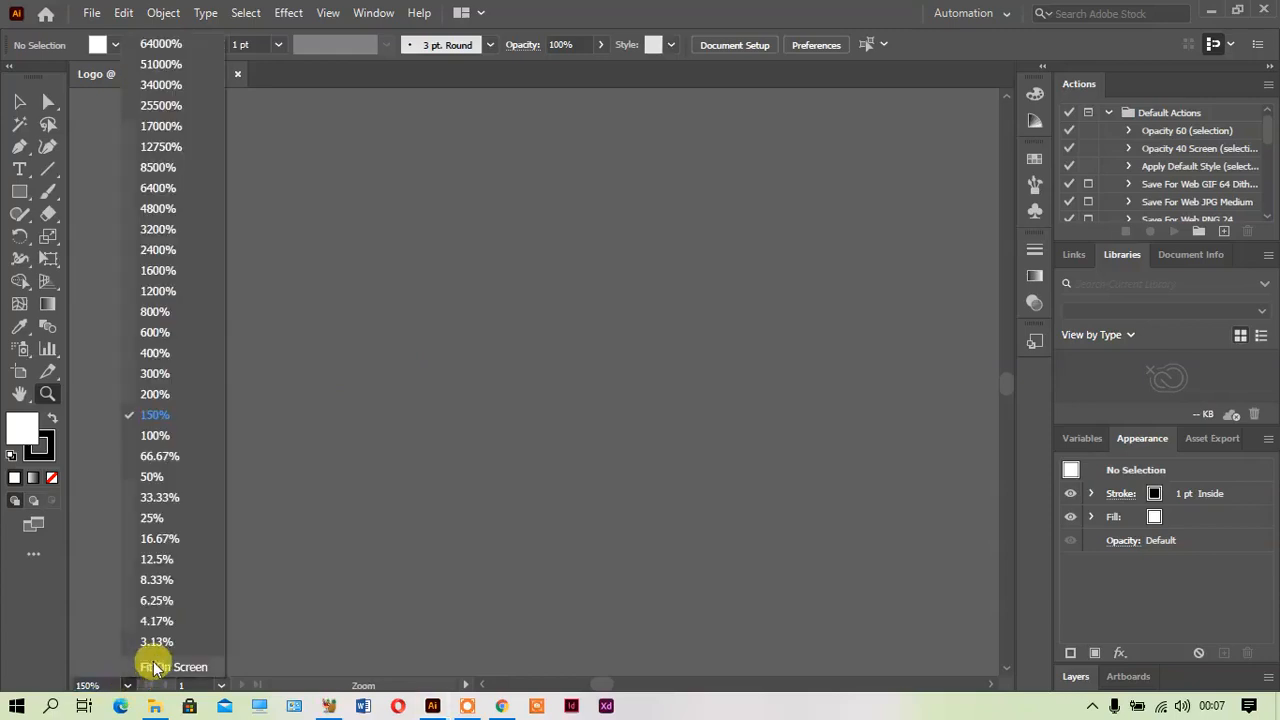
click(155, 667)
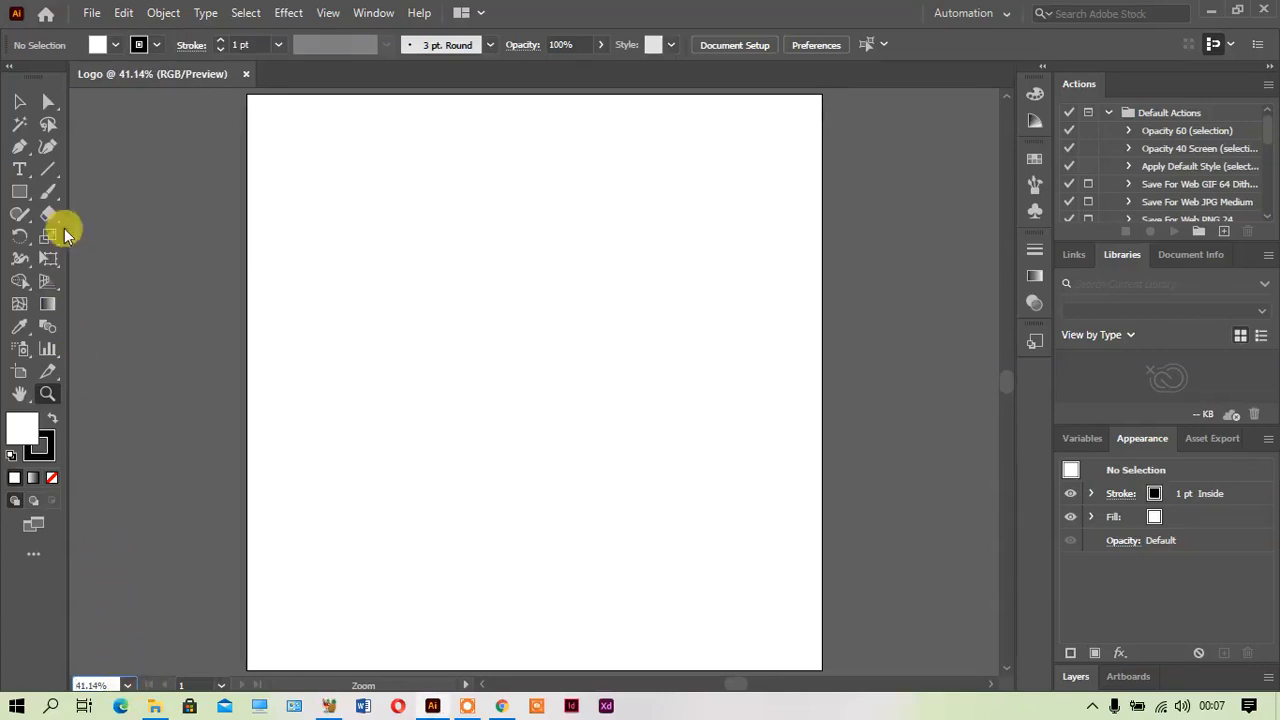
click(19, 101)
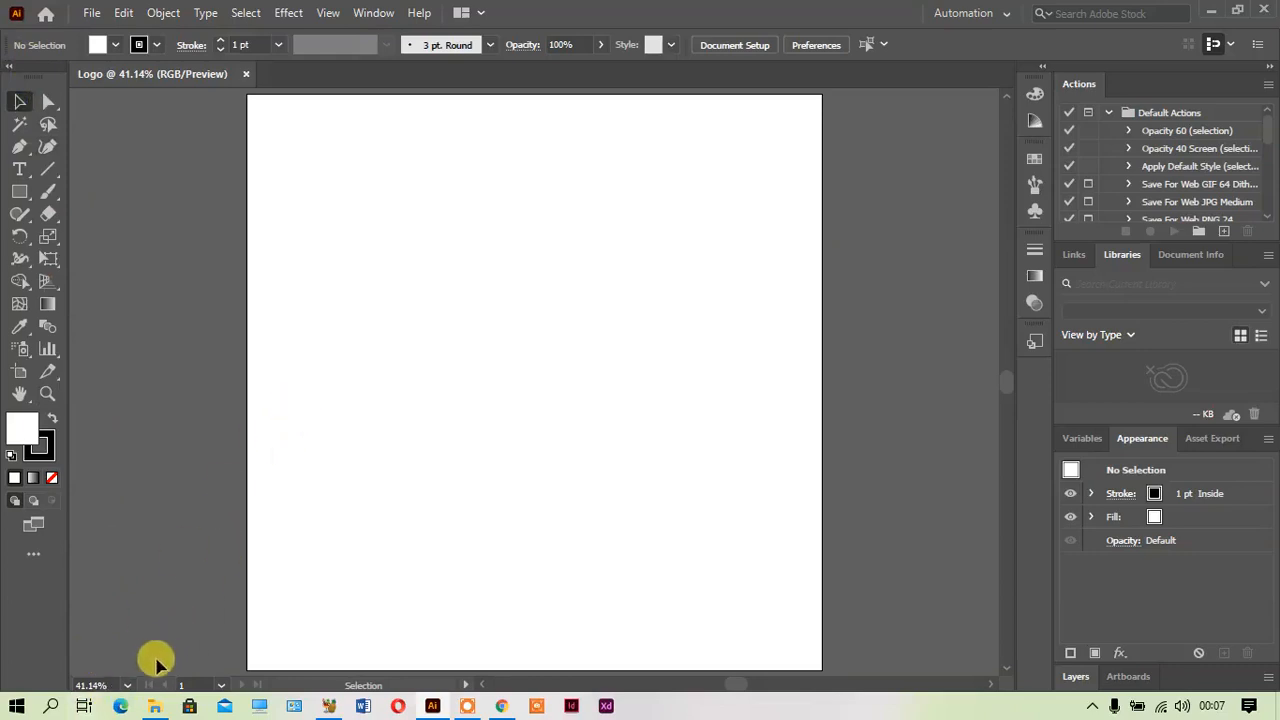
Try the 33.33% zoom level, then restore the view with Fit On Screen
click(127, 685)
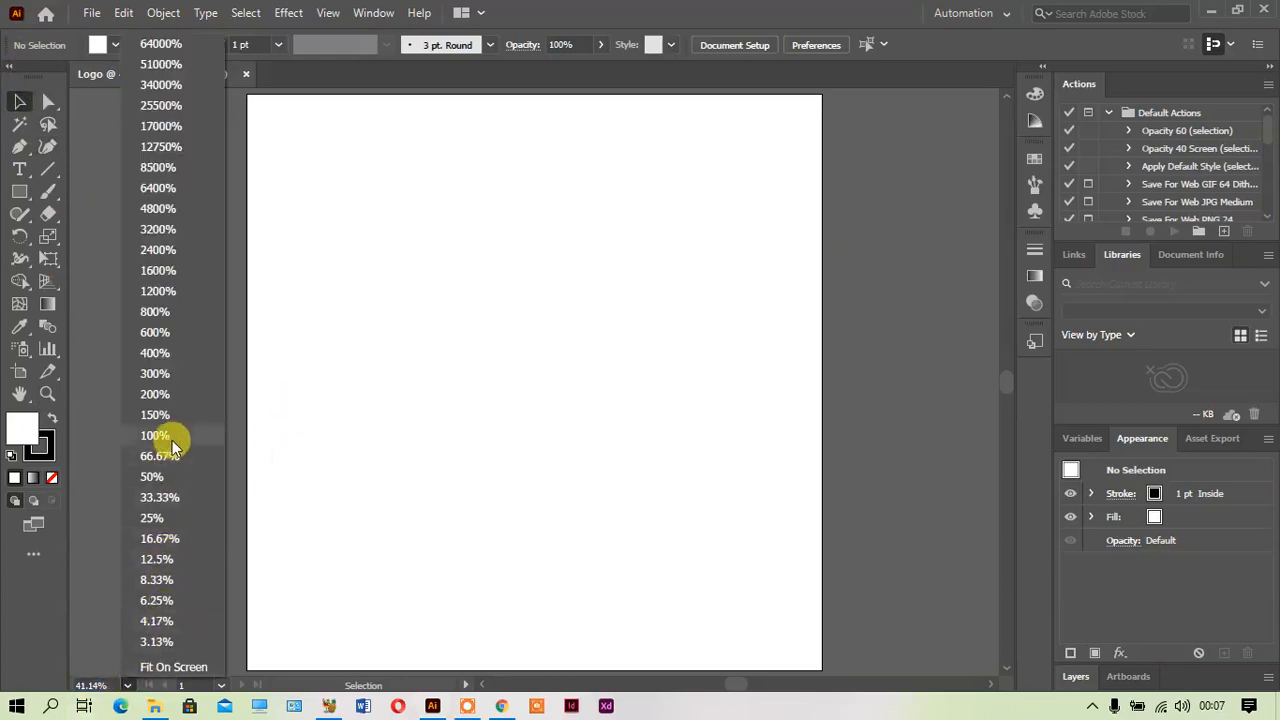
click(165, 497)
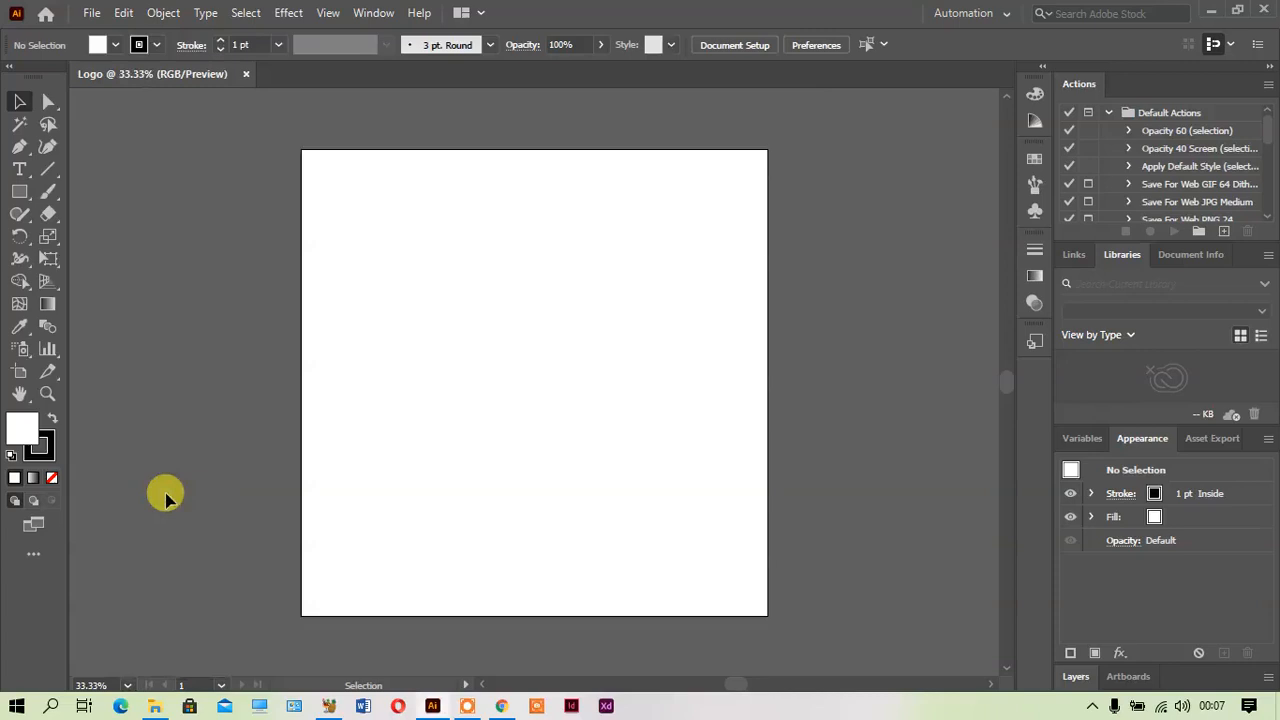
click(127, 685)
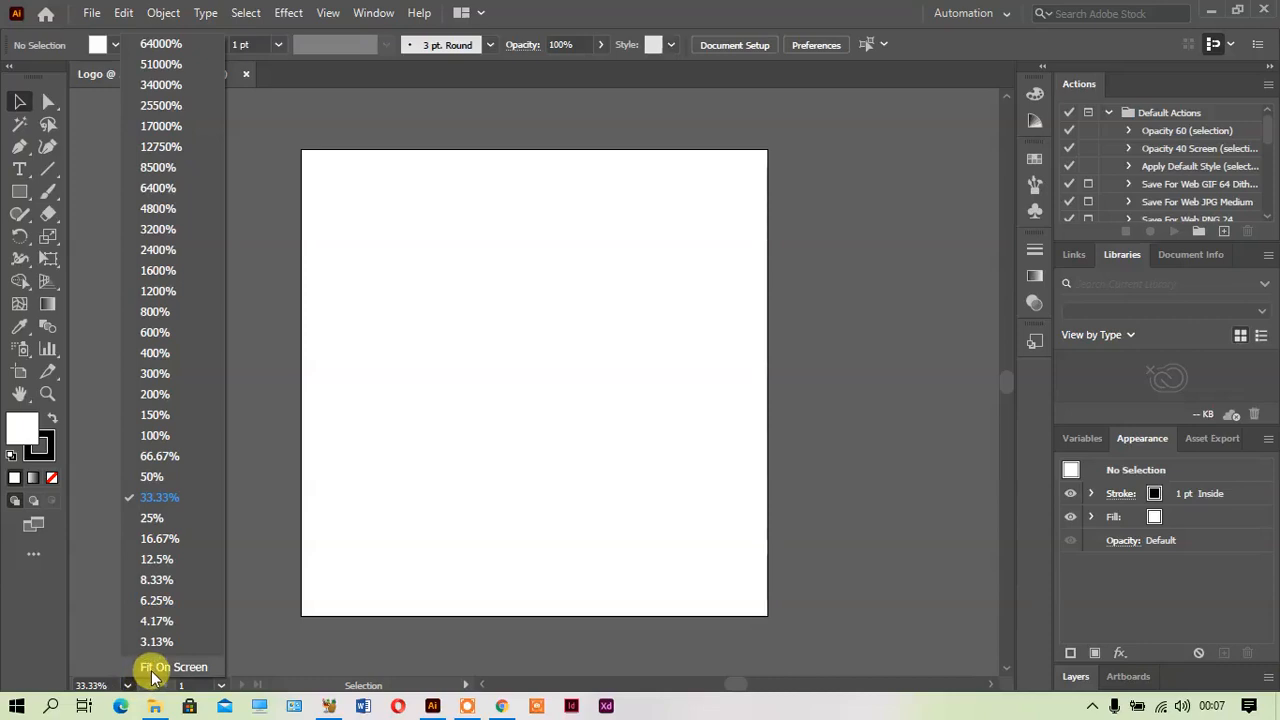
click(152, 667)
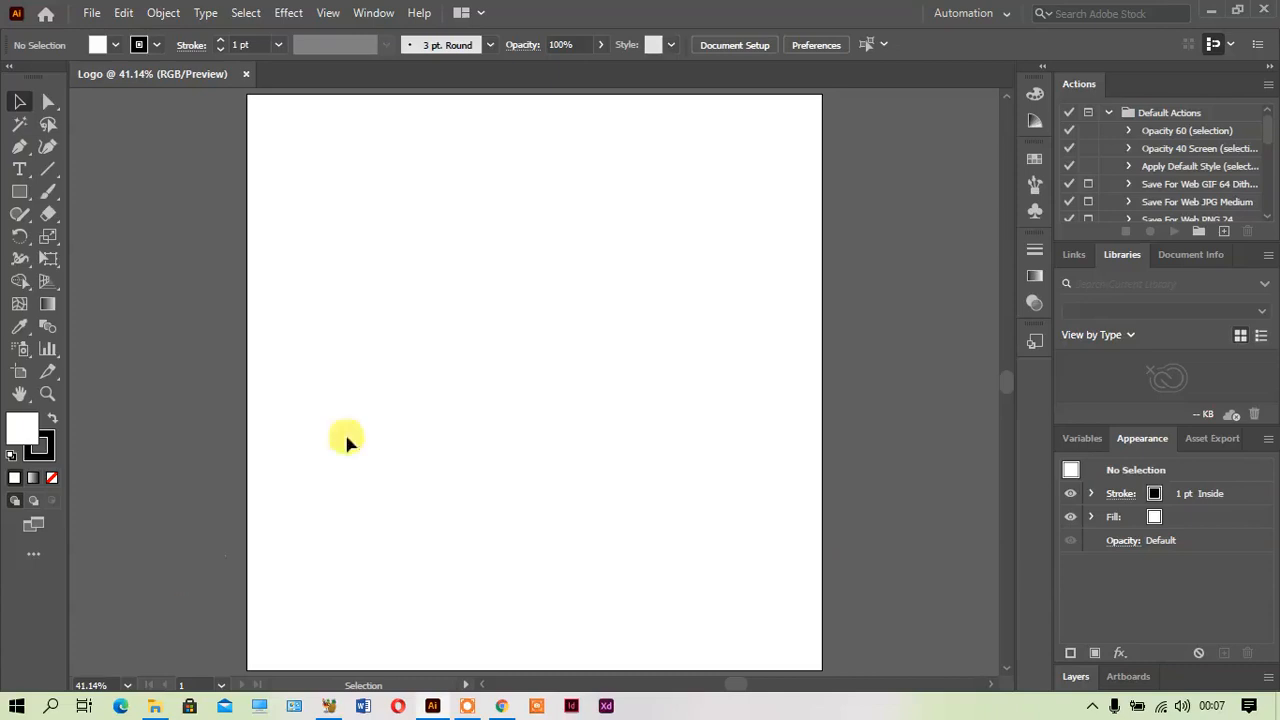
Switch the workspace back to Typography
click(374, 13)
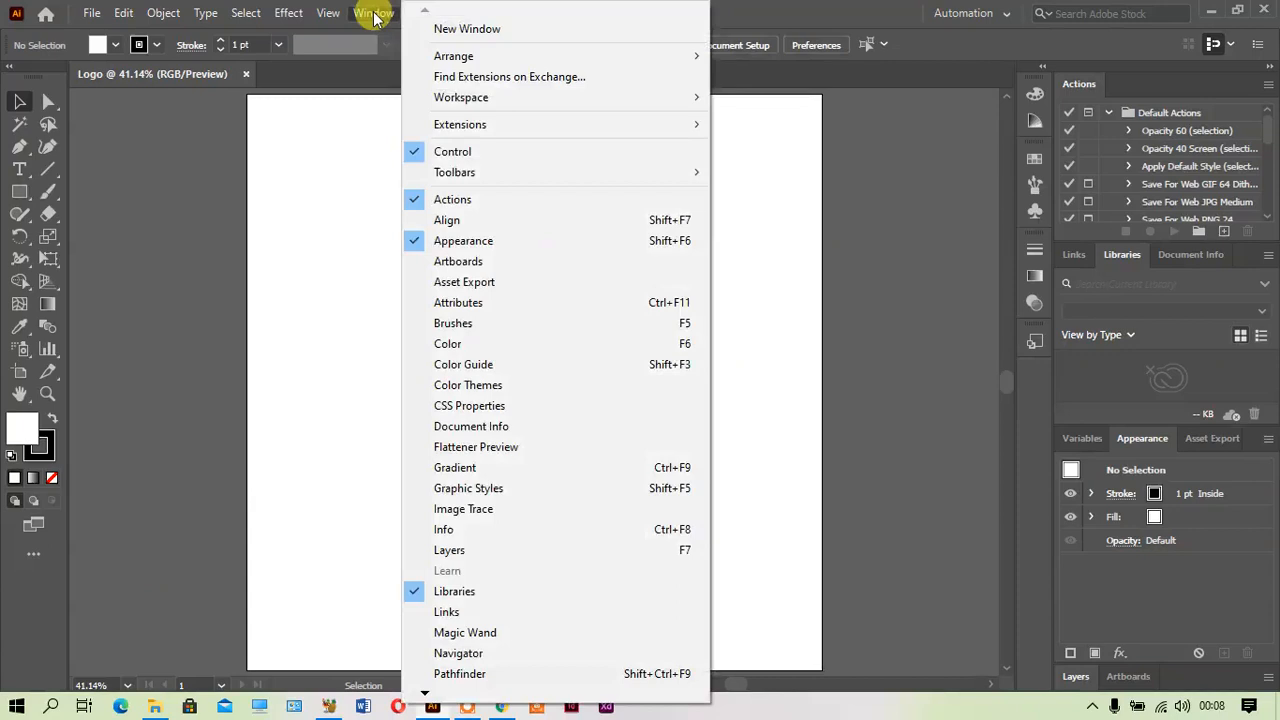
mouse_move(497, 105)
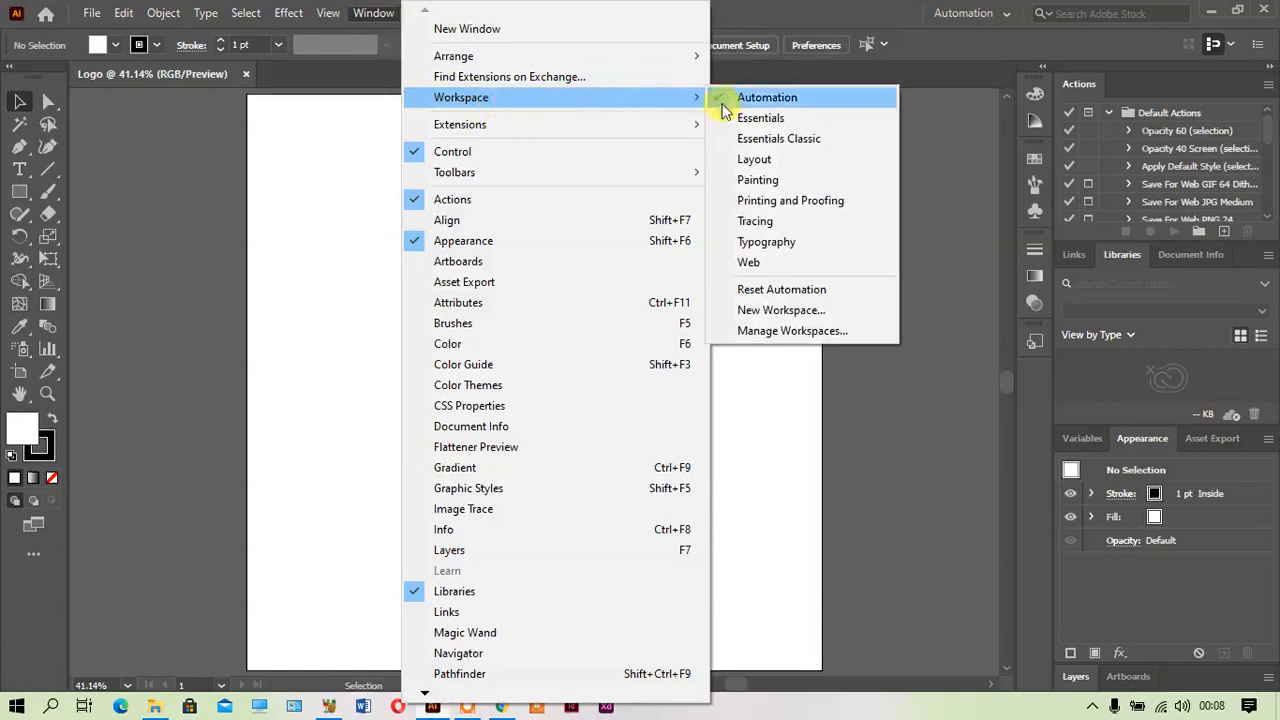
click(763, 243)
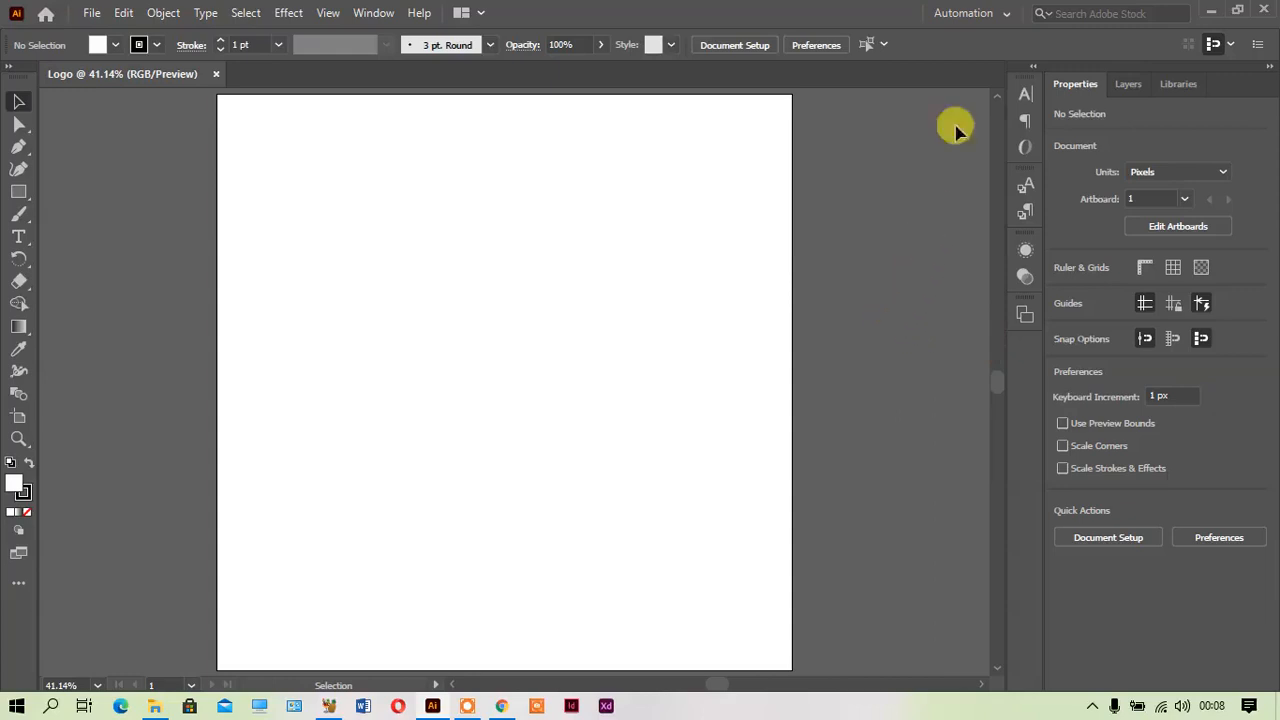
Try the Automation workspace, then switch back to the Typography workspace
click(984, 16)
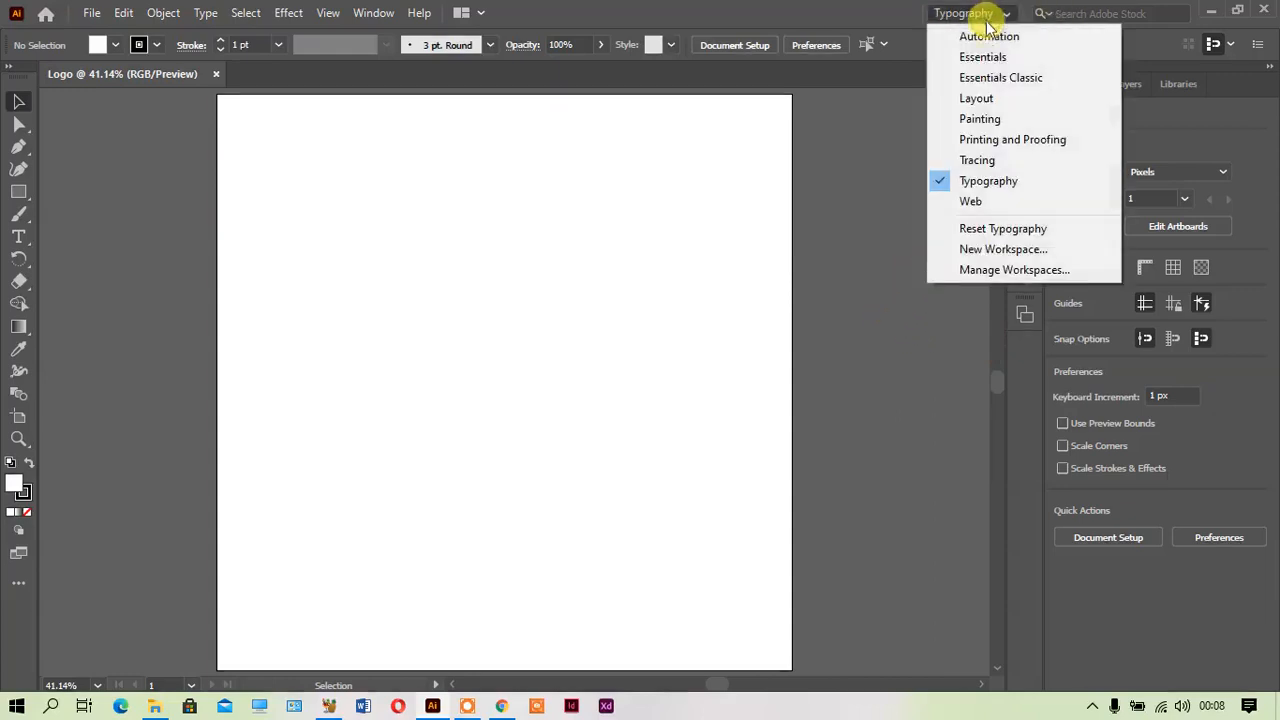
click(964, 36)
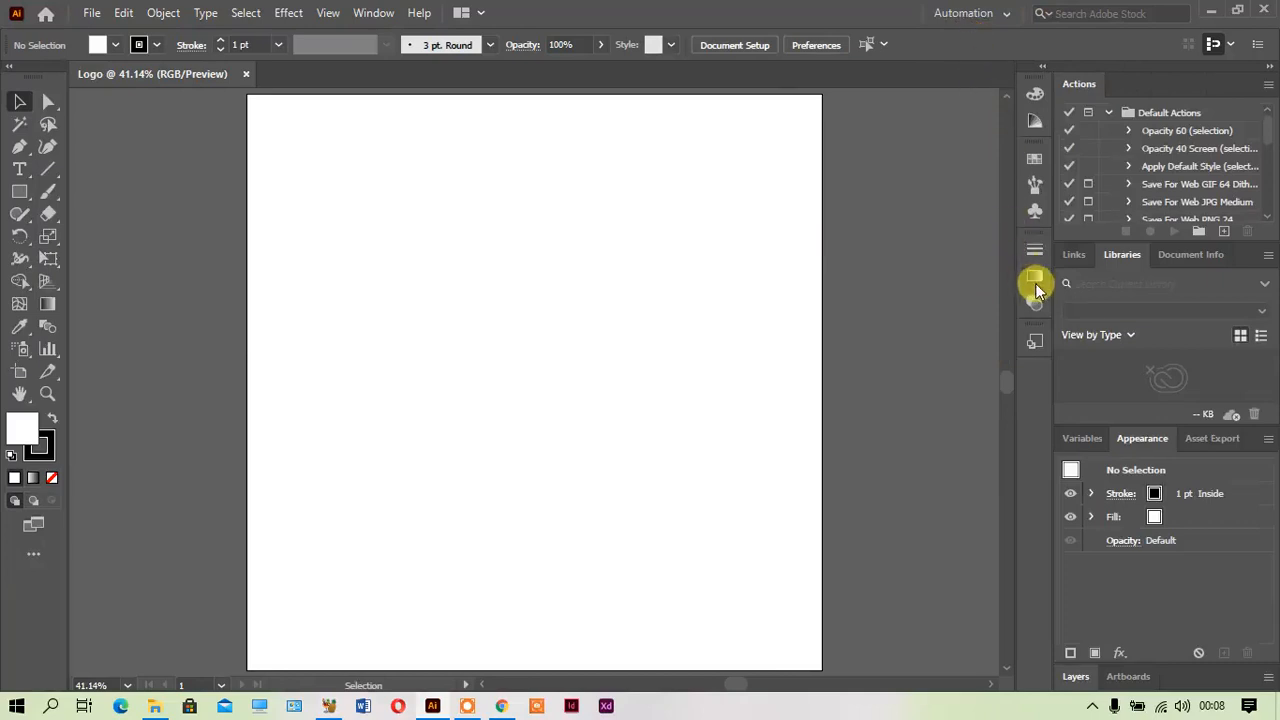
click(968, 13)
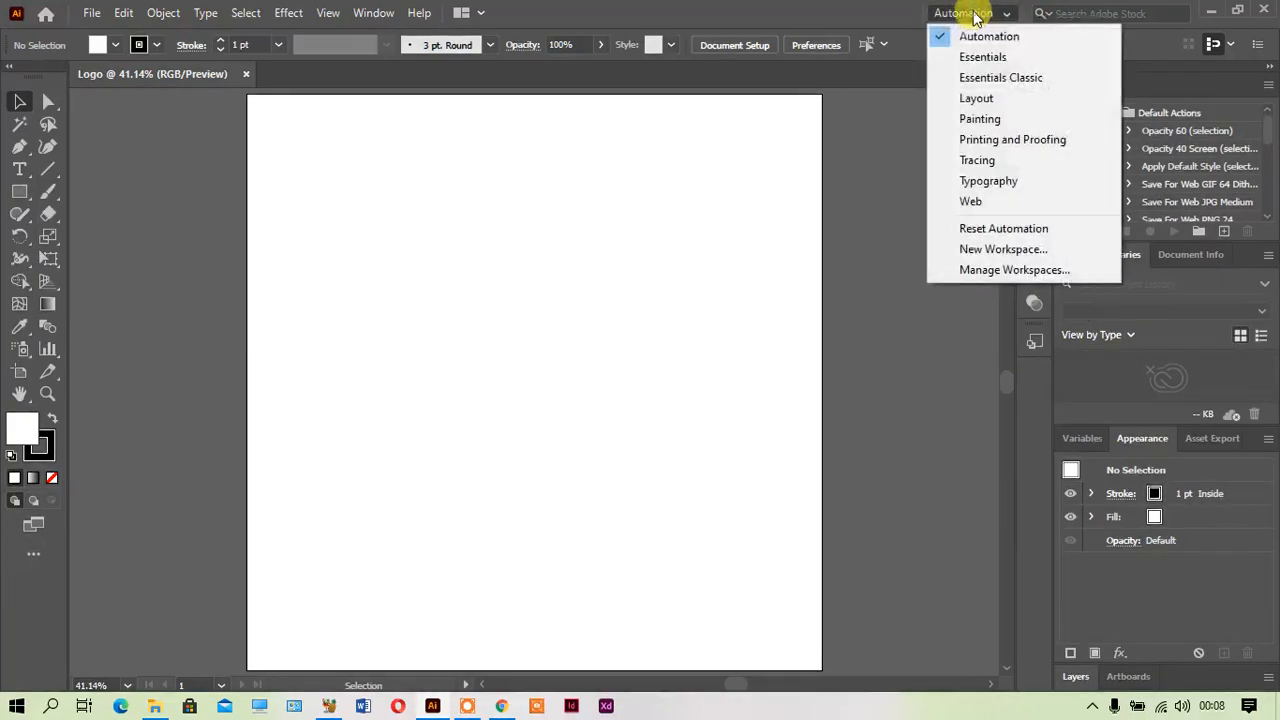
click(980, 178)
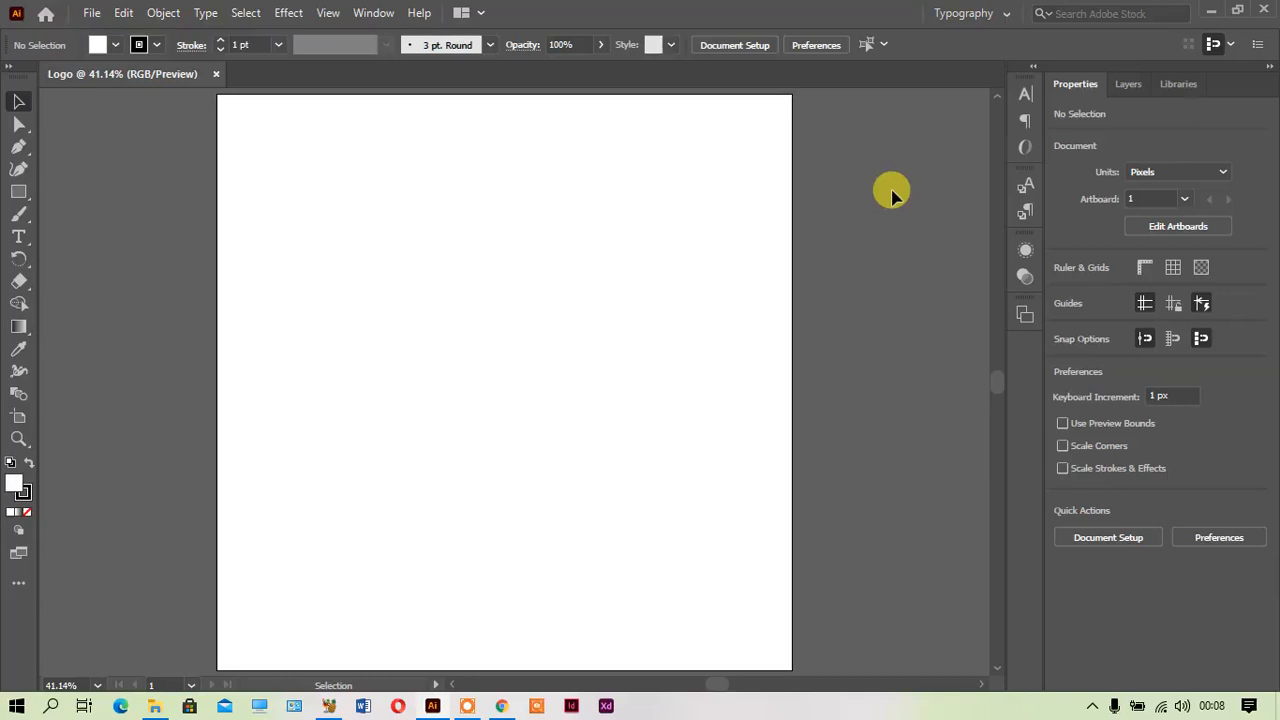
Reset the Typography workspace to its default layout
click(985, 14)
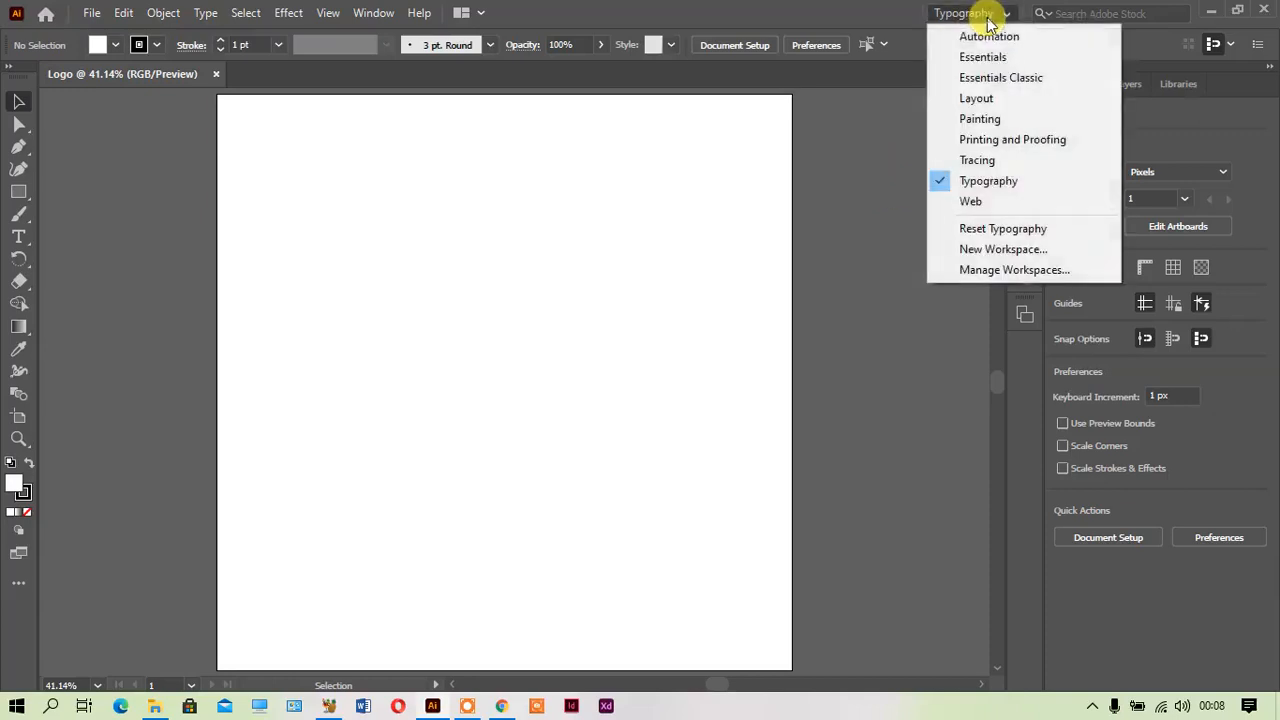
click(1020, 229)
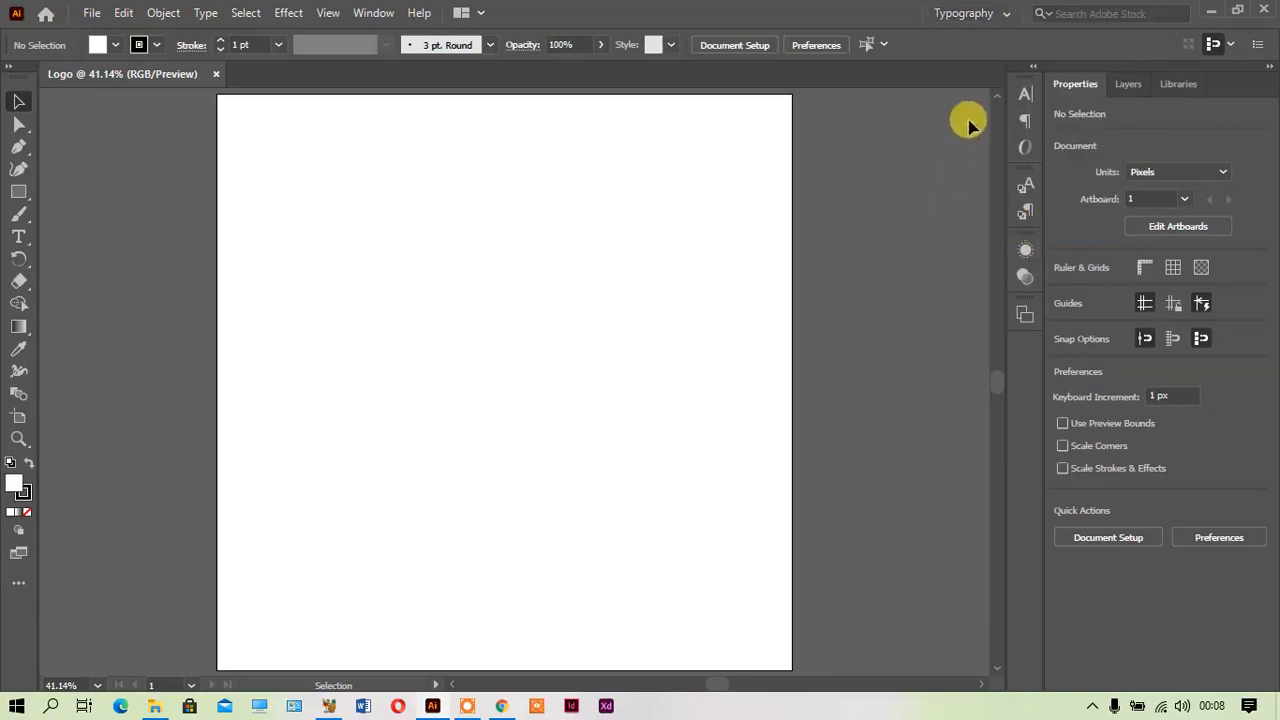
click(985, 18)
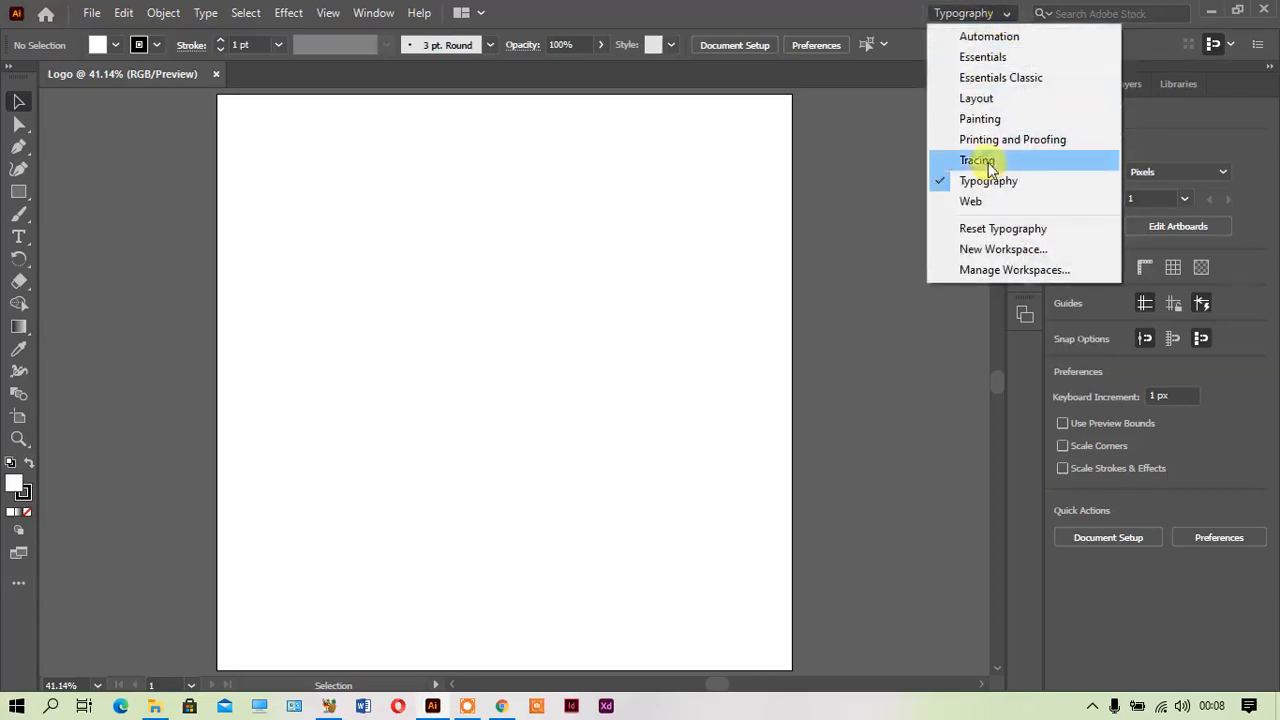
click(989, 18)
click(989, 18)
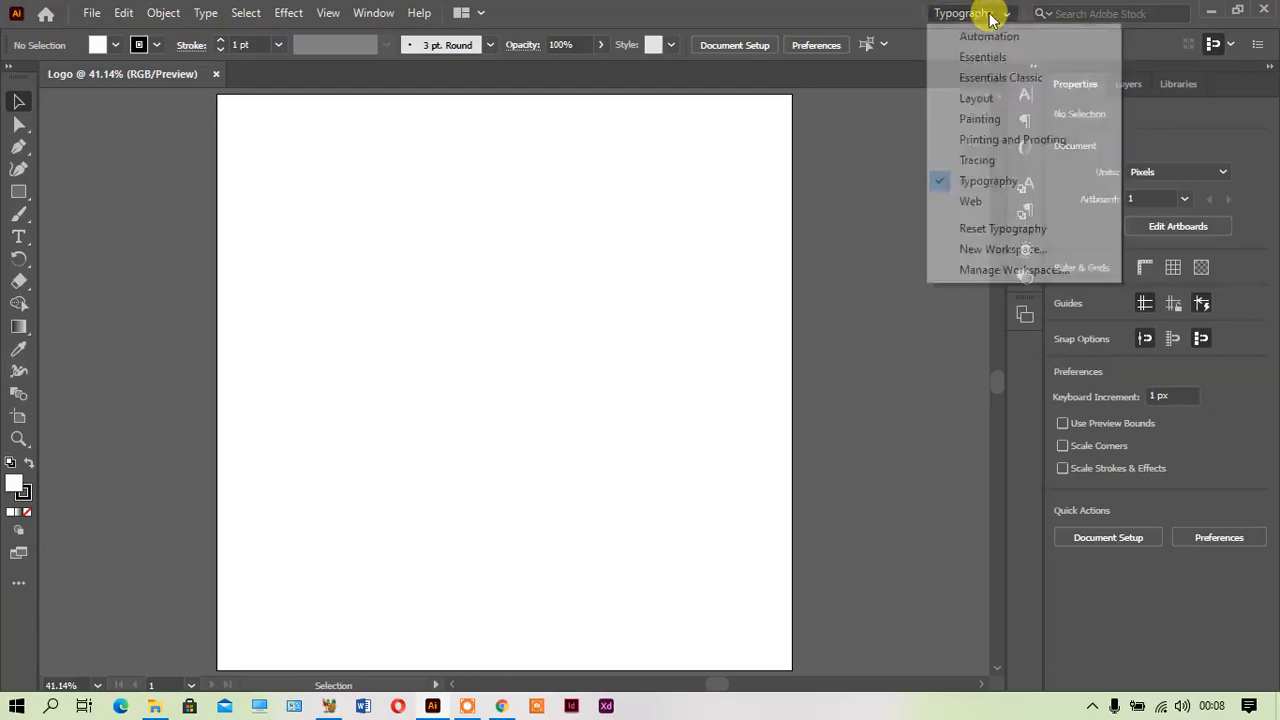
click(990, 228)
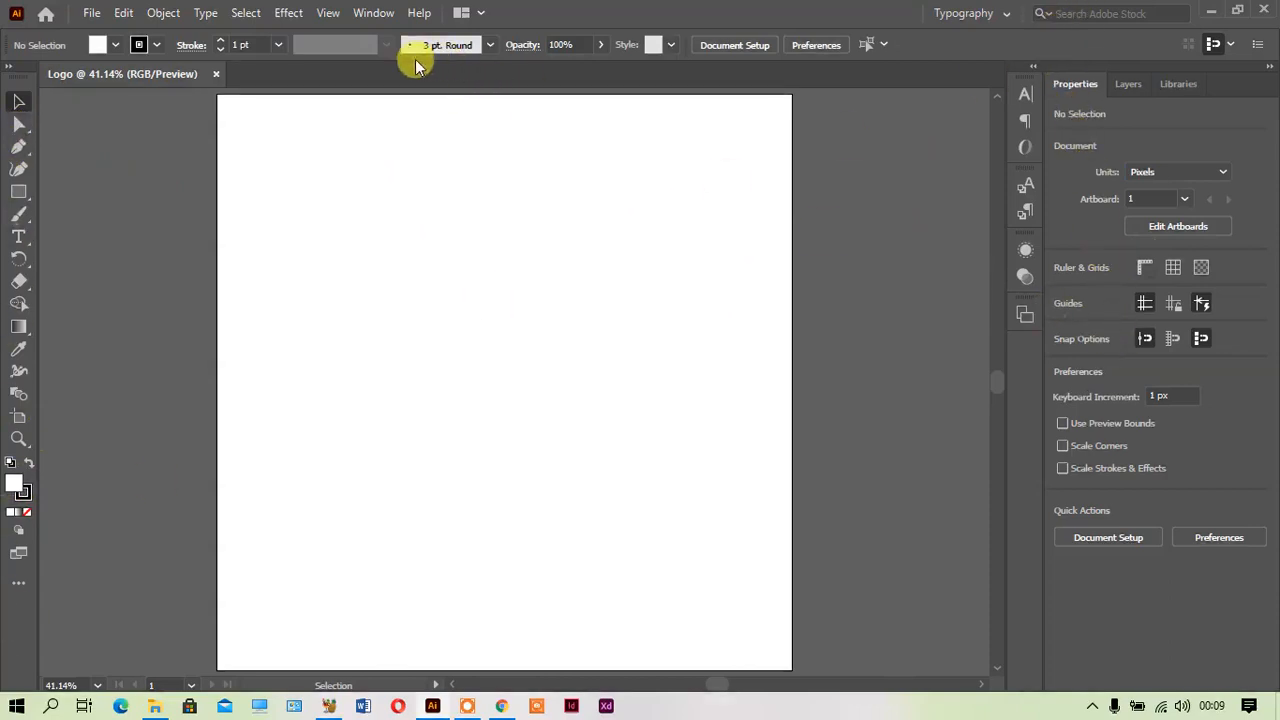
Change the toolbar from the Basic to the Advanced set
click(376, 18)
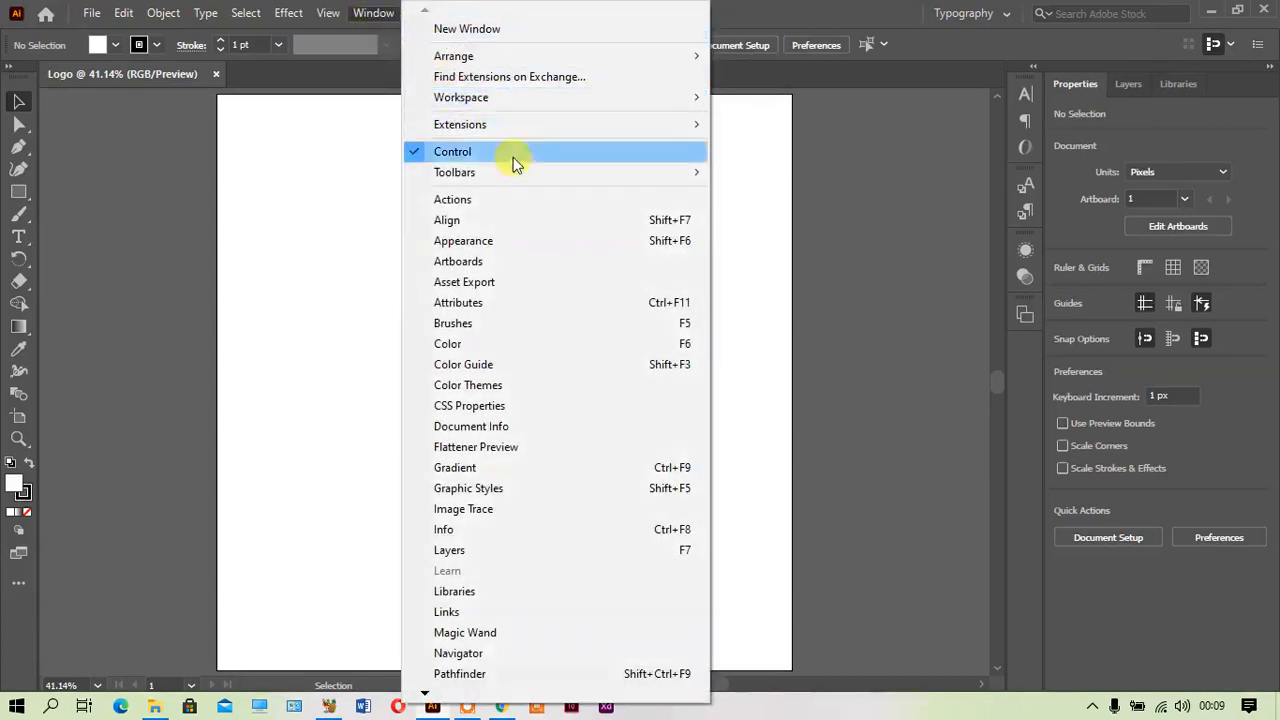
mouse_move(517, 171)
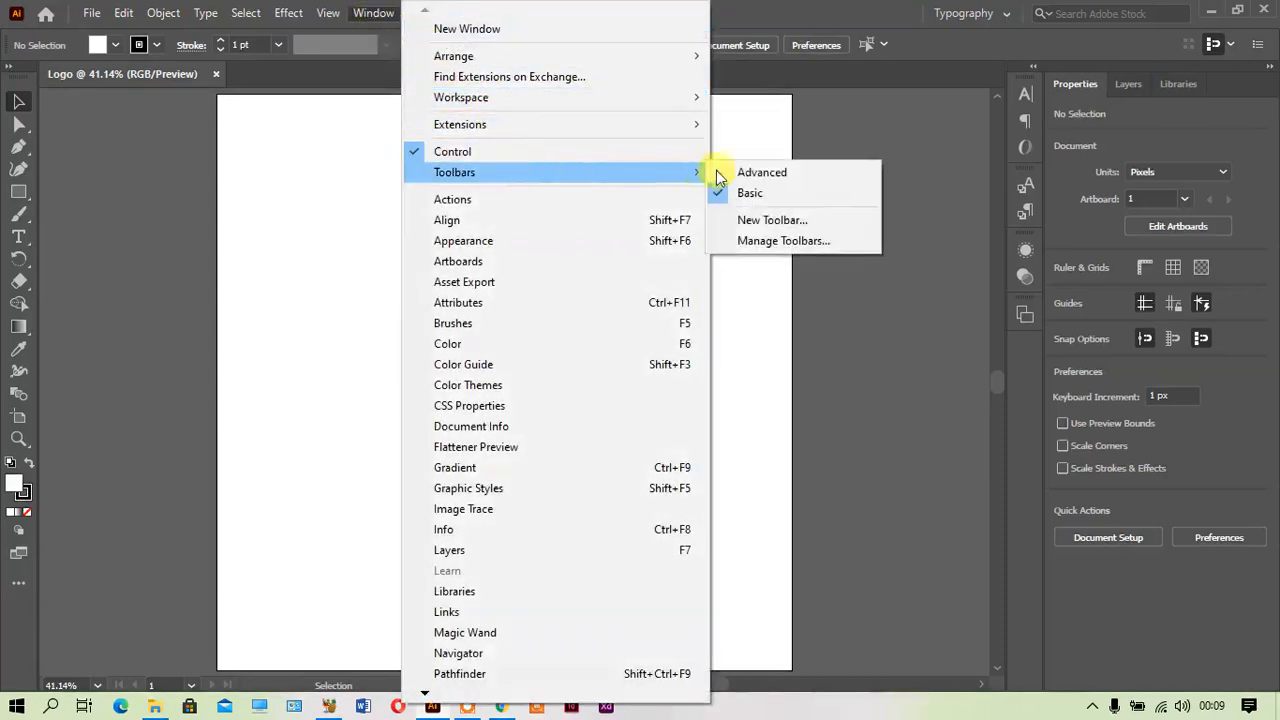
click(750, 172)
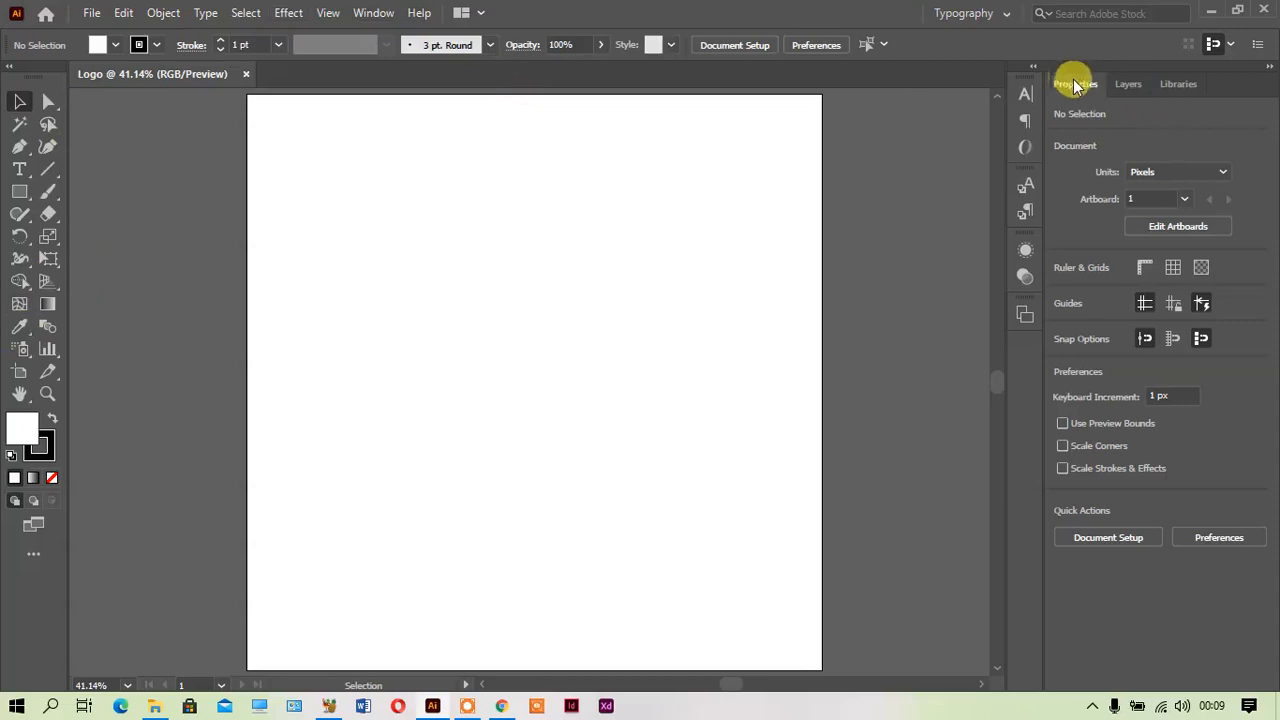
Look through the Layers and Libraries panels and return to the document's Properties
click(1129, 84)
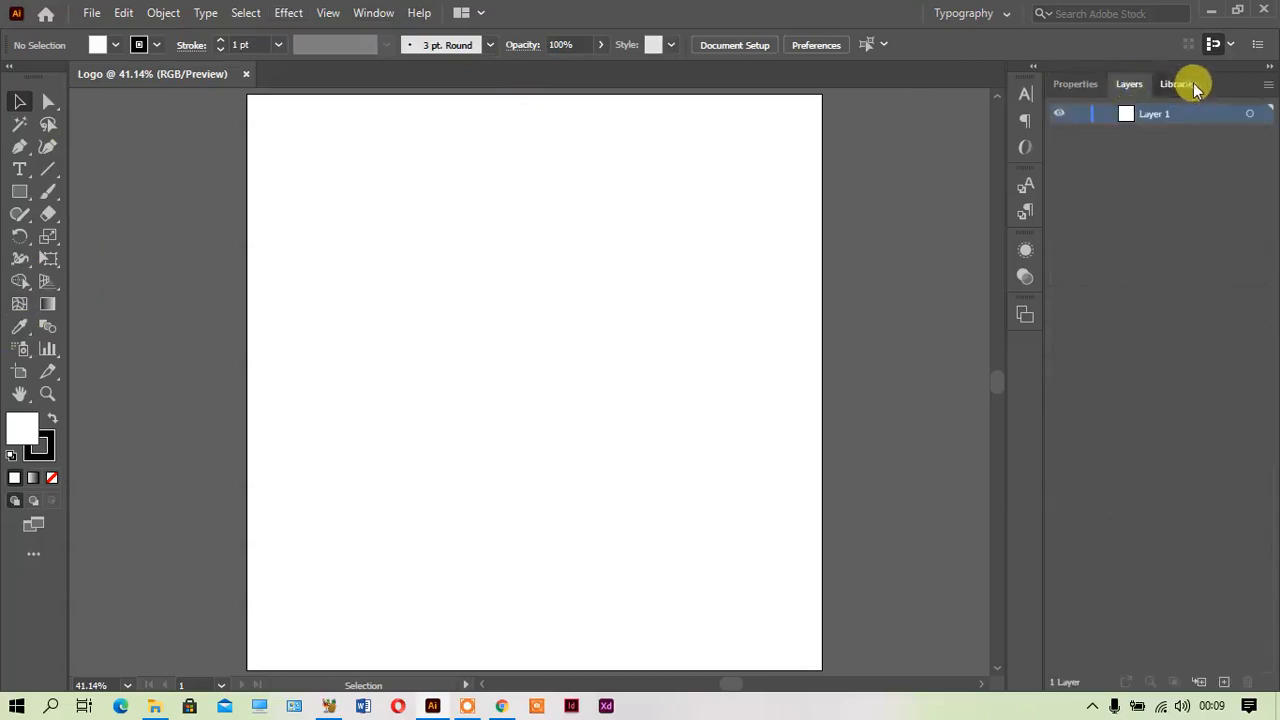
click(1180, 84)
click(1122, 84)
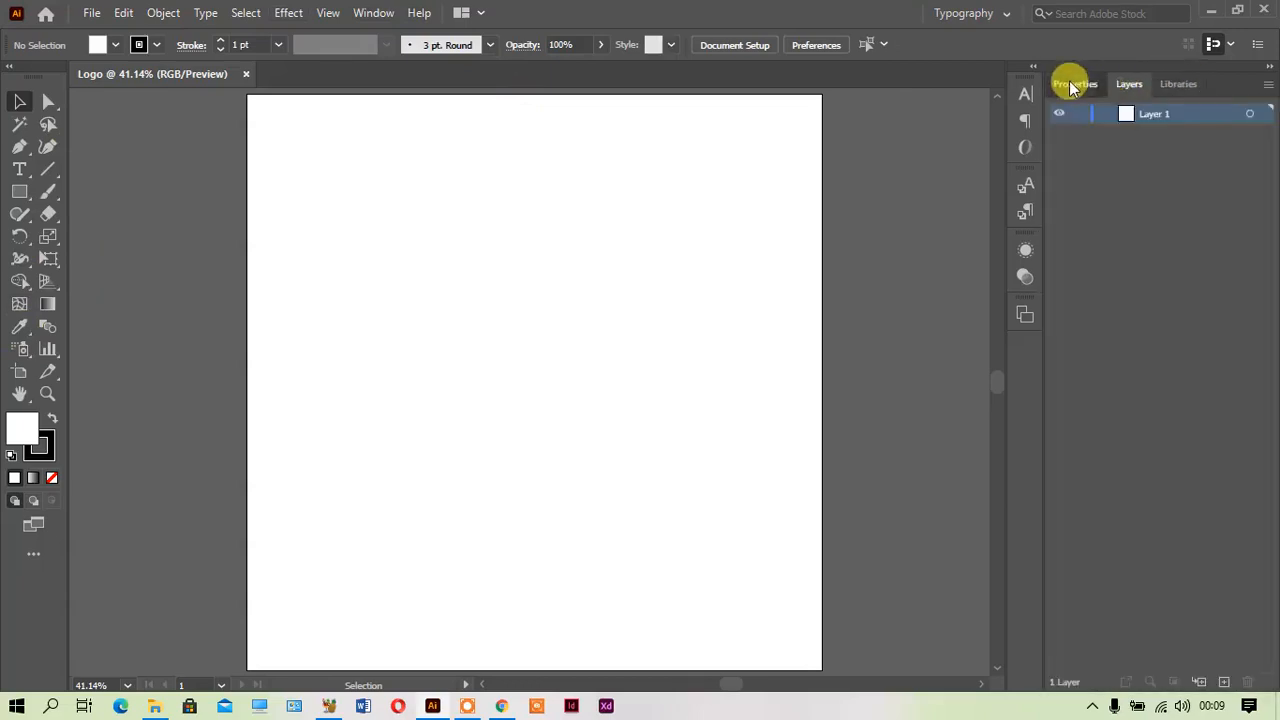
click(1071, 83)
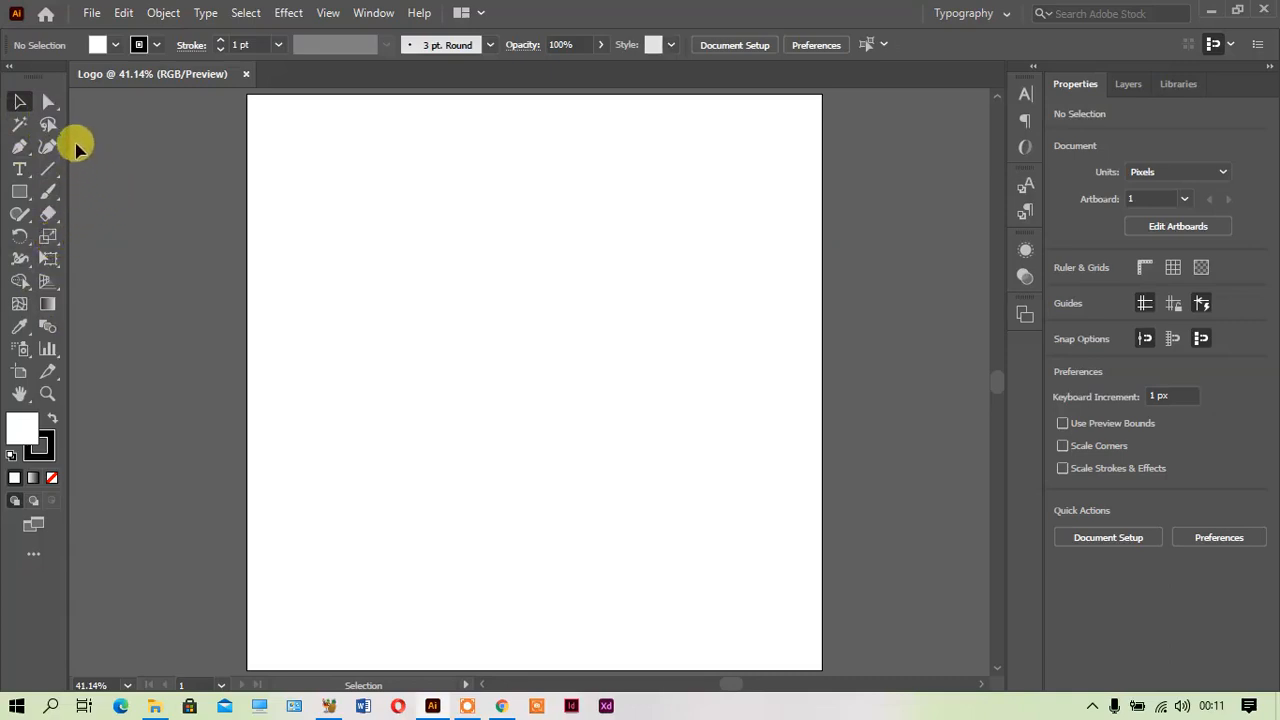
Draw an open S-shaped Pen path of three anchor points, about 715 x 254 px, across the artboard's middle and deselect it
click(47, 101)
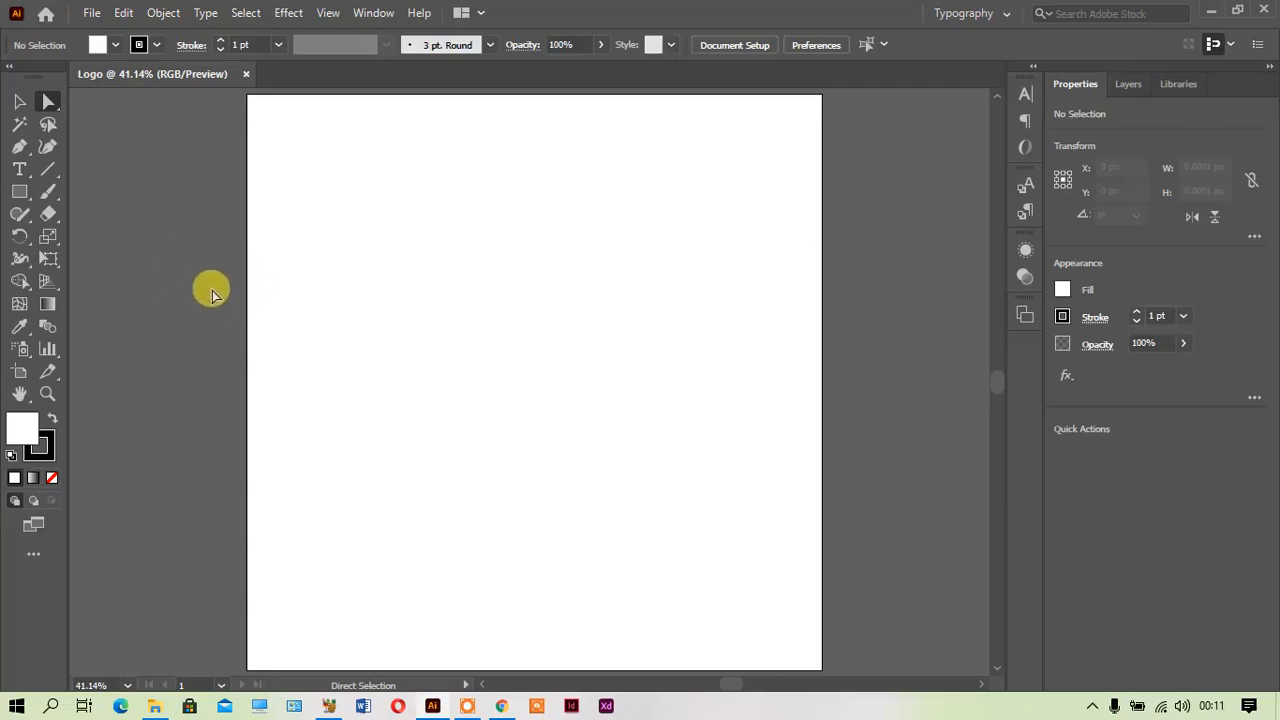
click(20, 101)
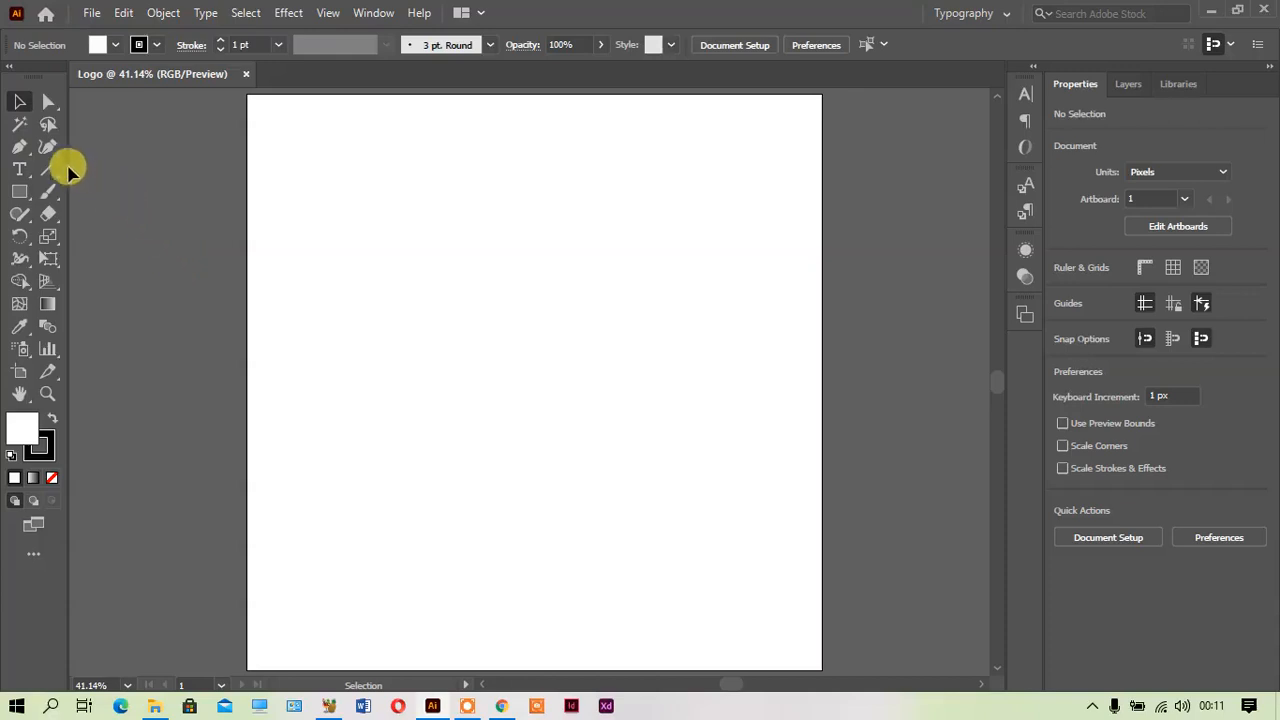
click(19, 146)
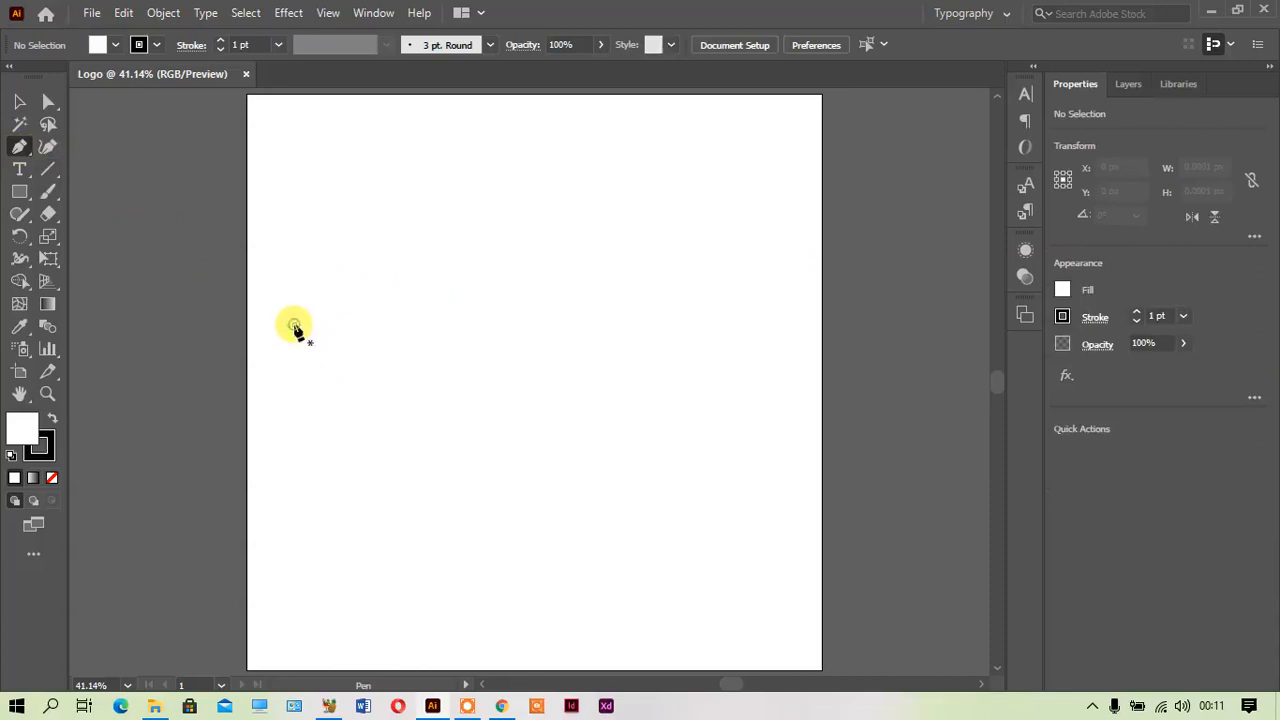
click(293, 324)
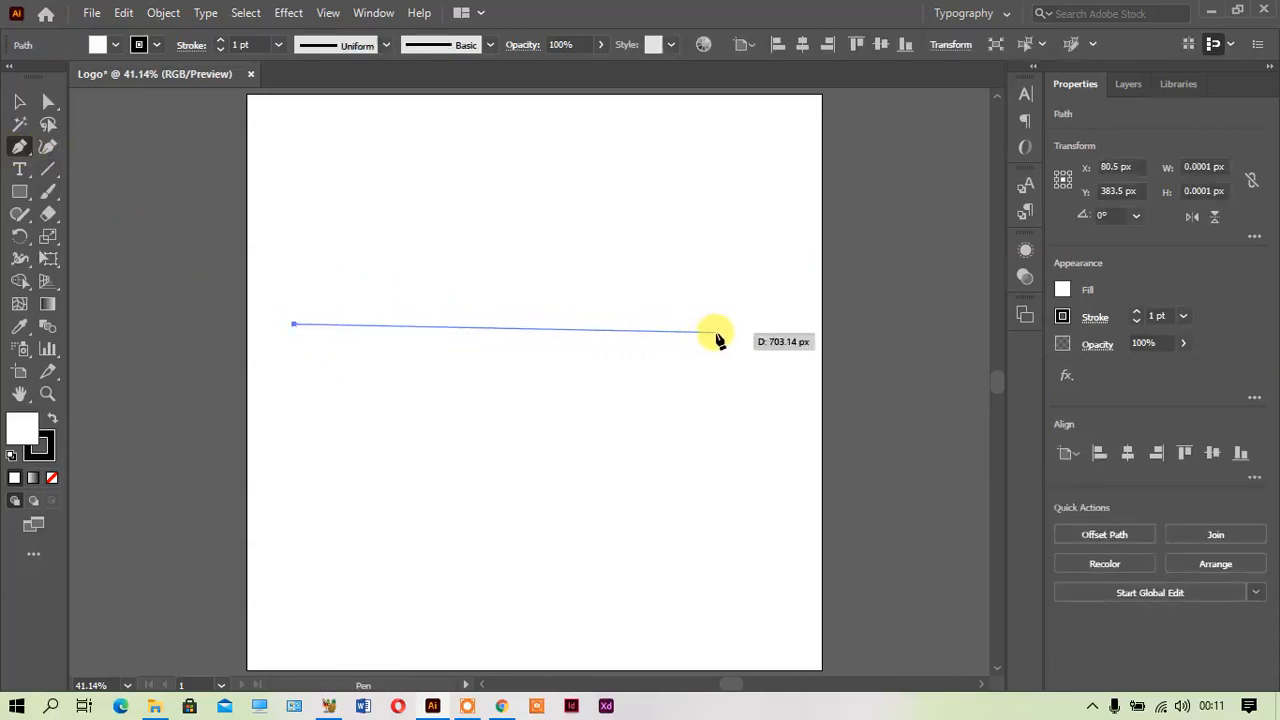
drag(715, 331, 774, 479)
drag(516, 421, 551, 539)
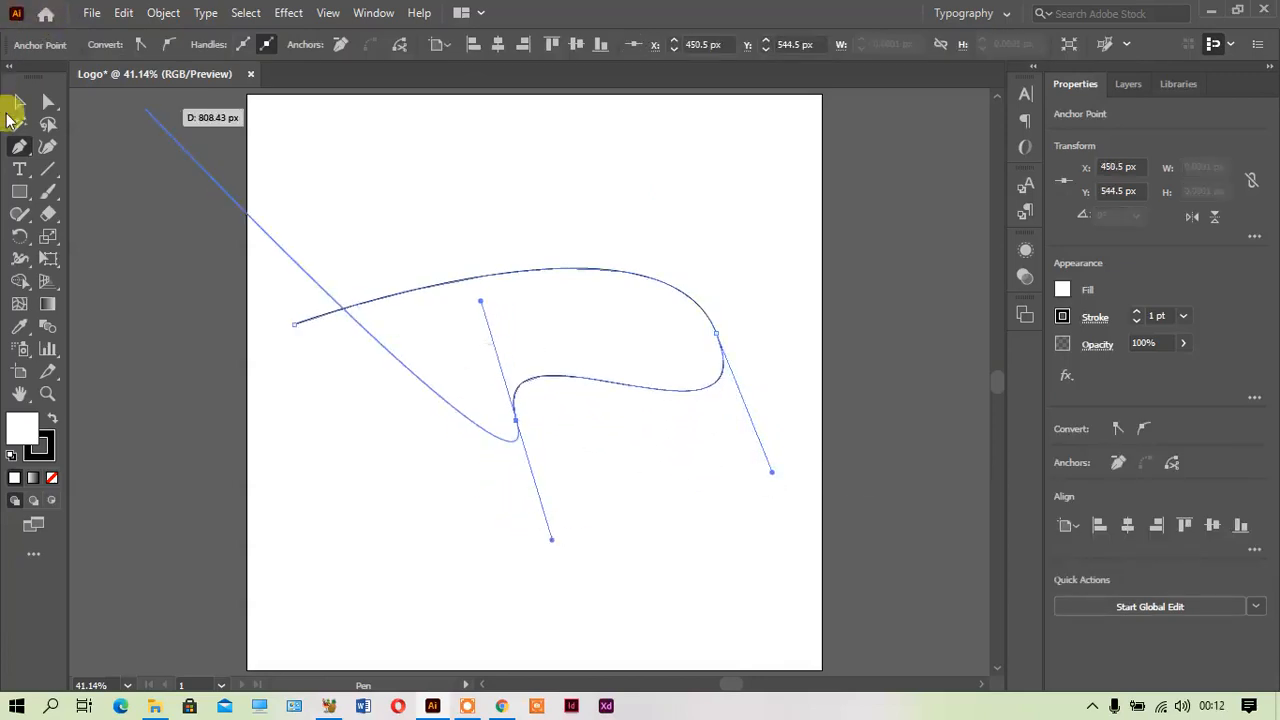
click(18, 103)
click(126, 160)
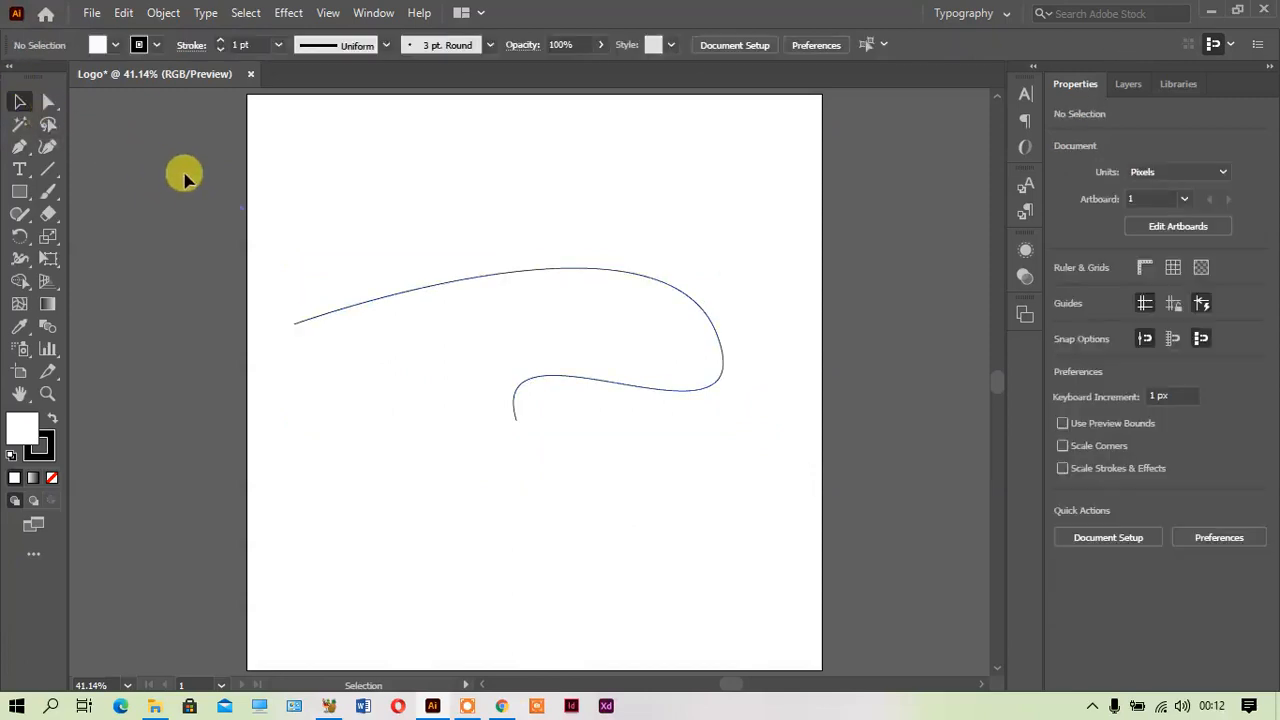
Select the curved path and compare how the Selection and Direct Selection tools display it
click(474, 299)
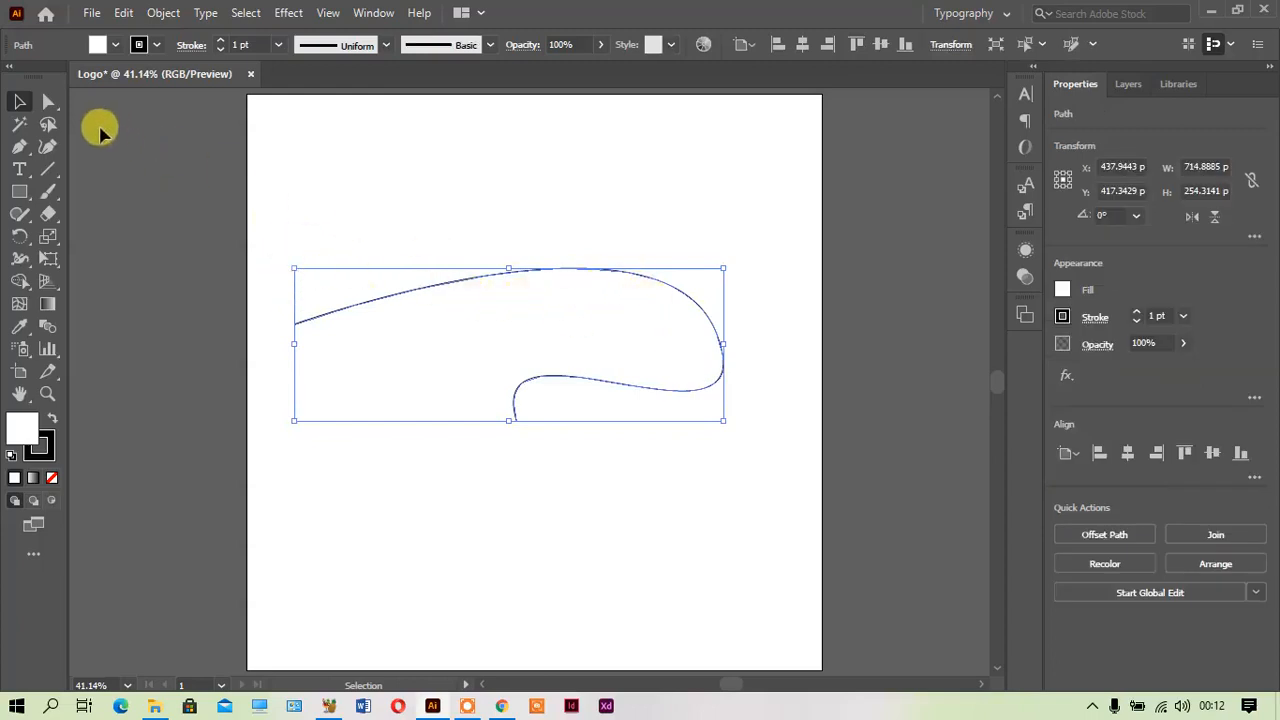
click(49, 102)
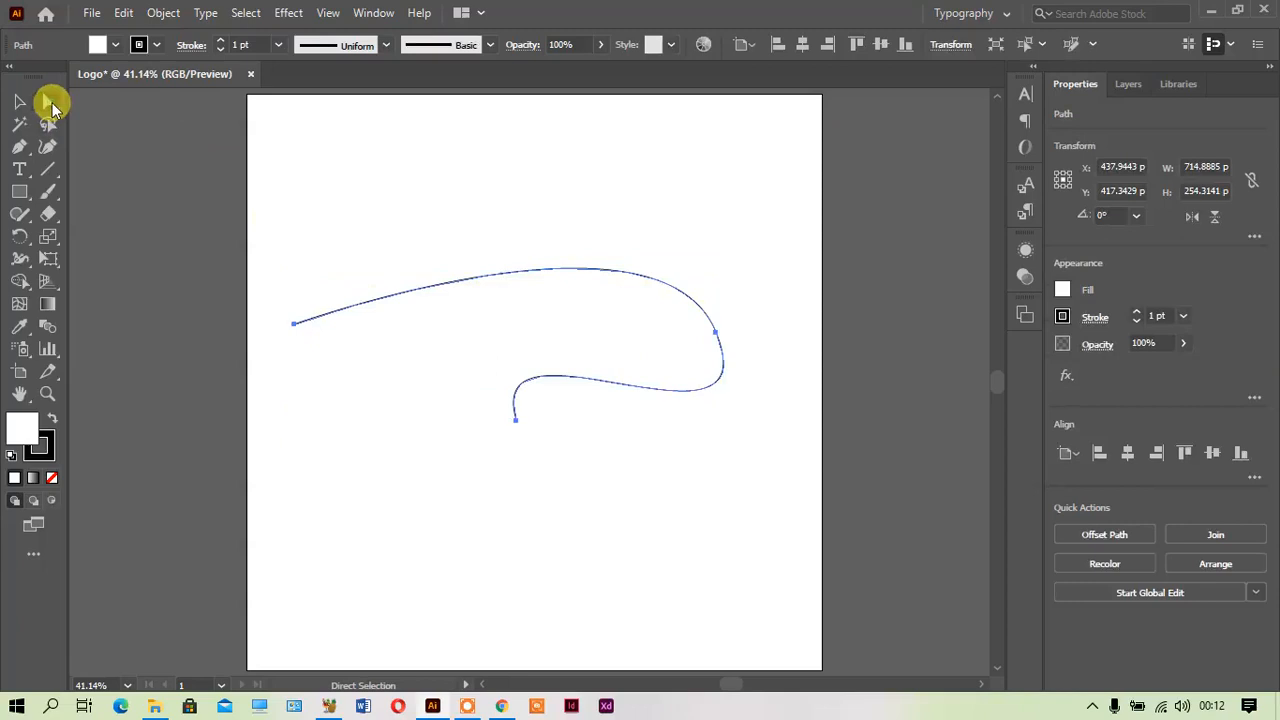
click(21, 104)
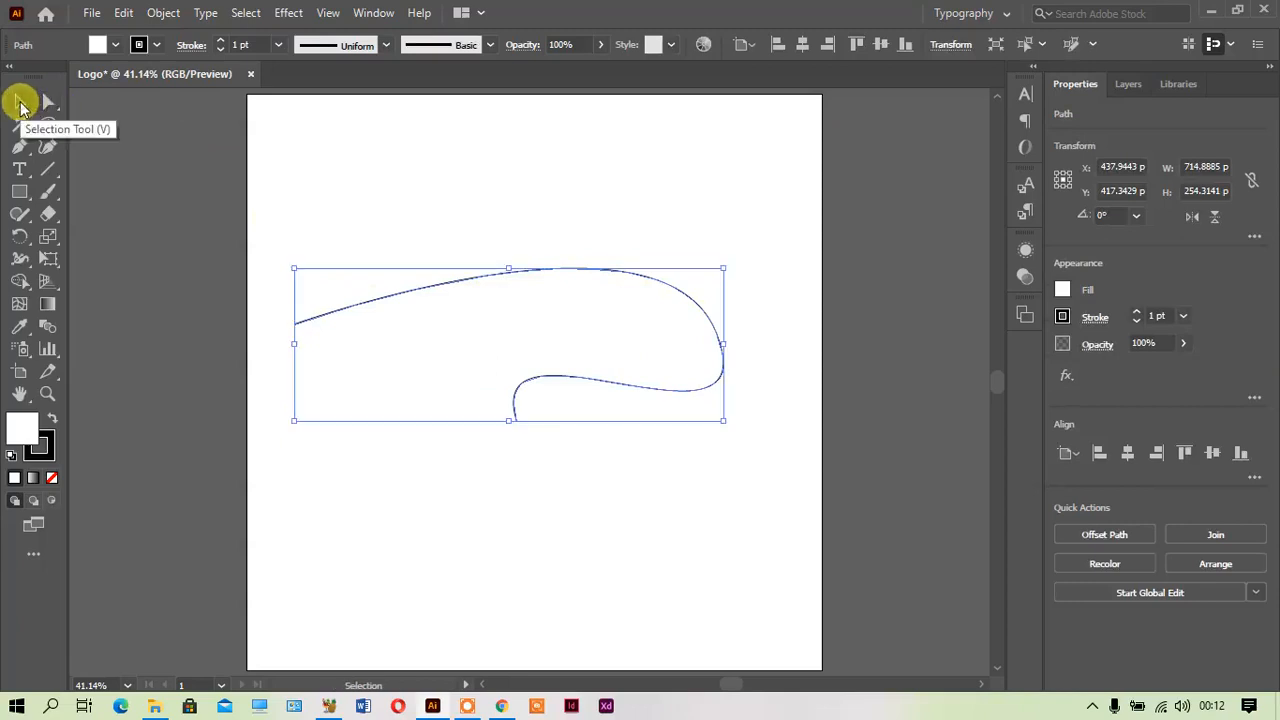
Reshape the curve with Direct Selection by flattening the right anchor's handles and pulling the end anchor's handle leftward, then deselect the path
click(48, 102)
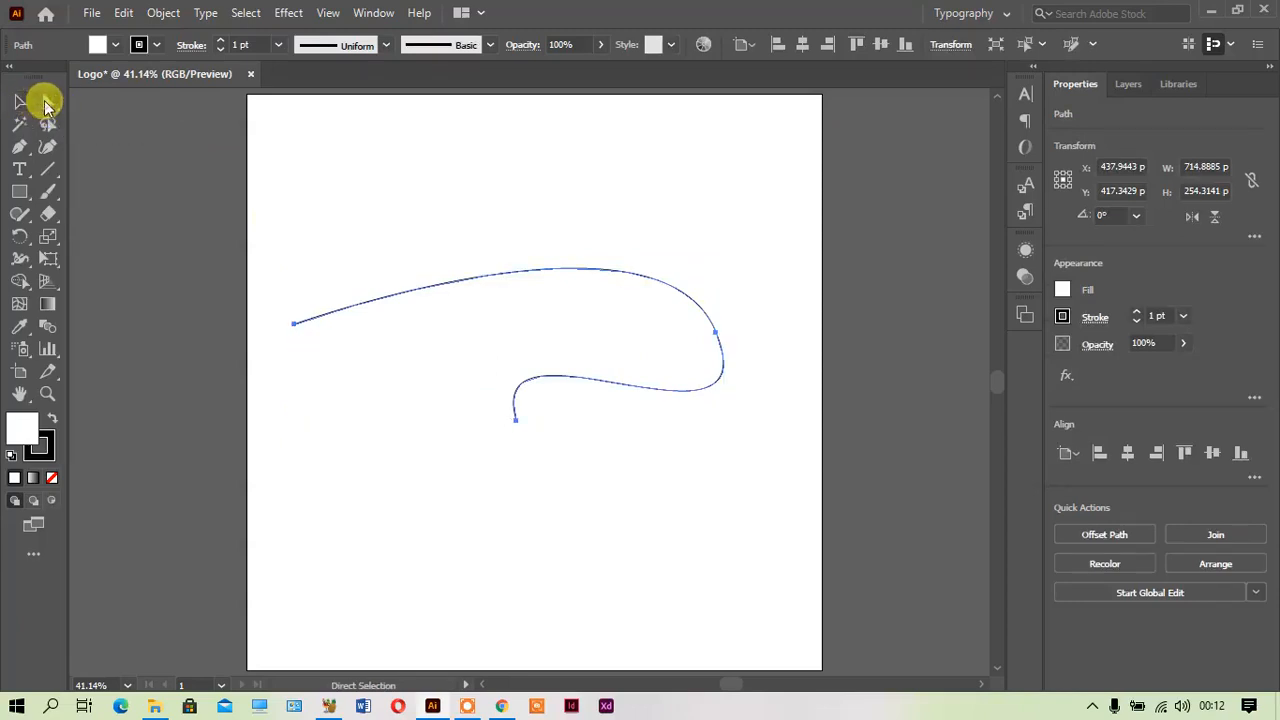
click(720, 338)
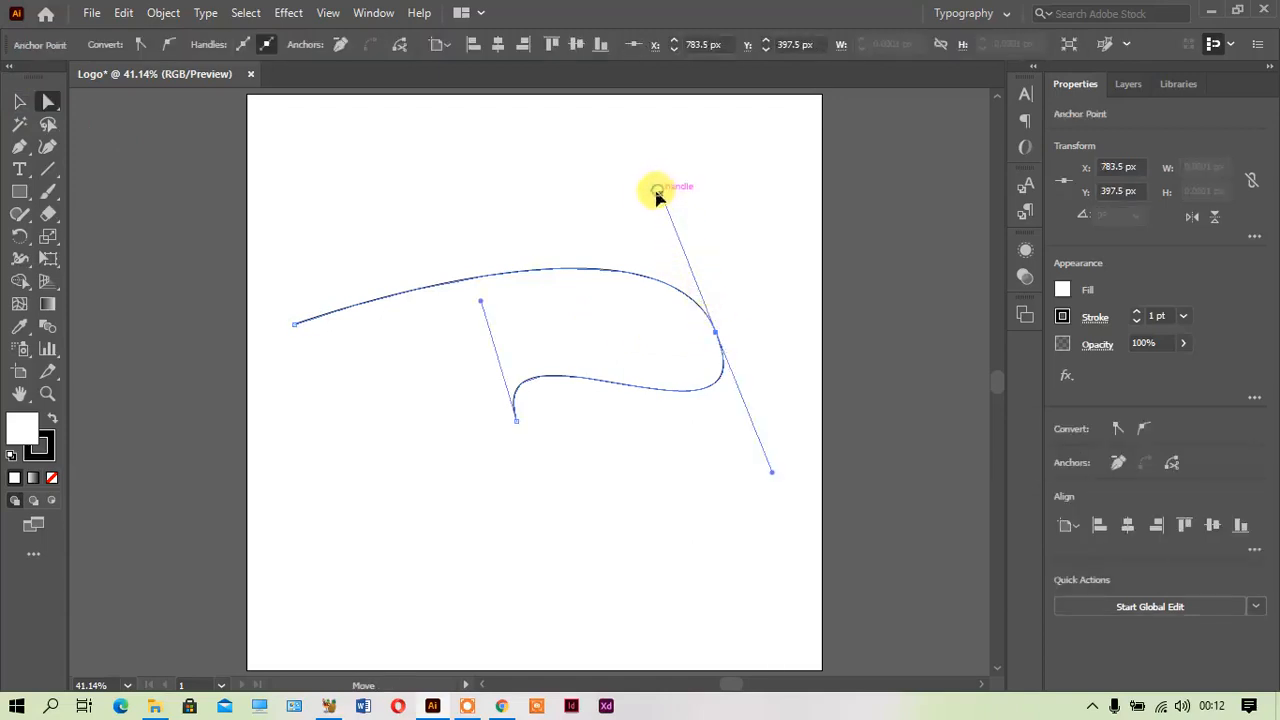
drag(657, 193, 586, 263)
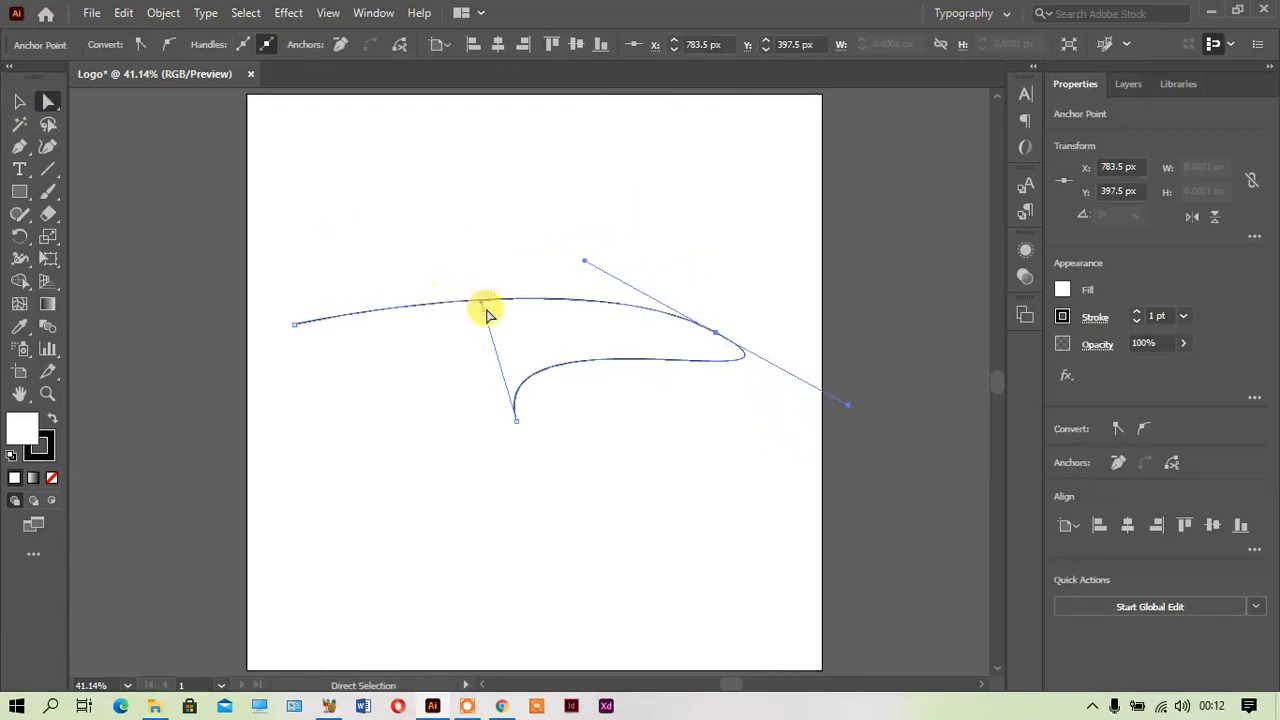
drag(481, 309, 381, 360)
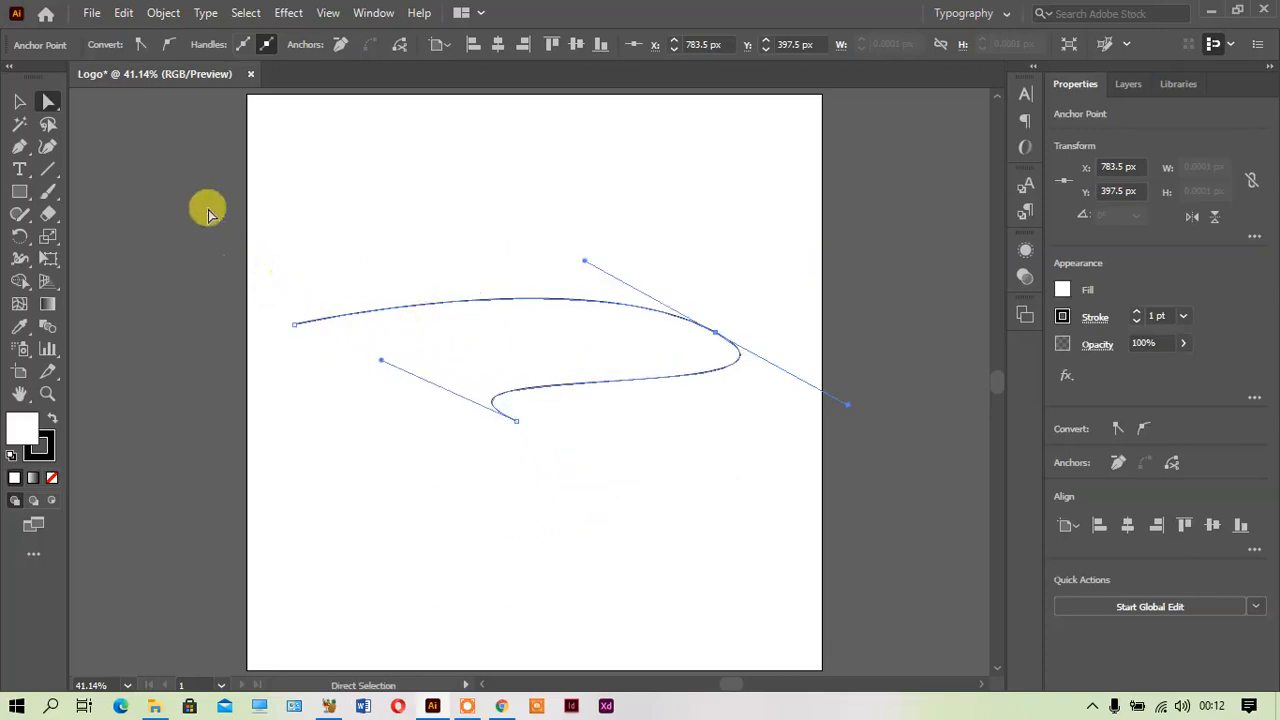
click(22, 102)
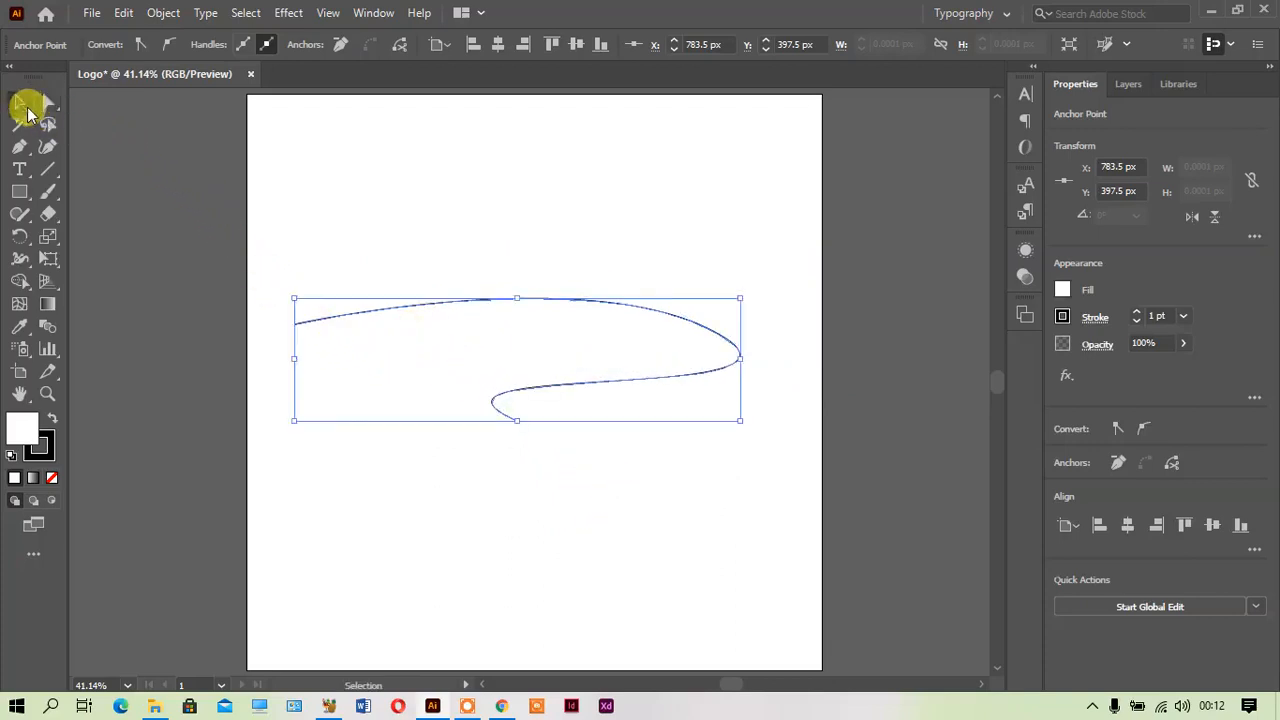
click(127, 178)
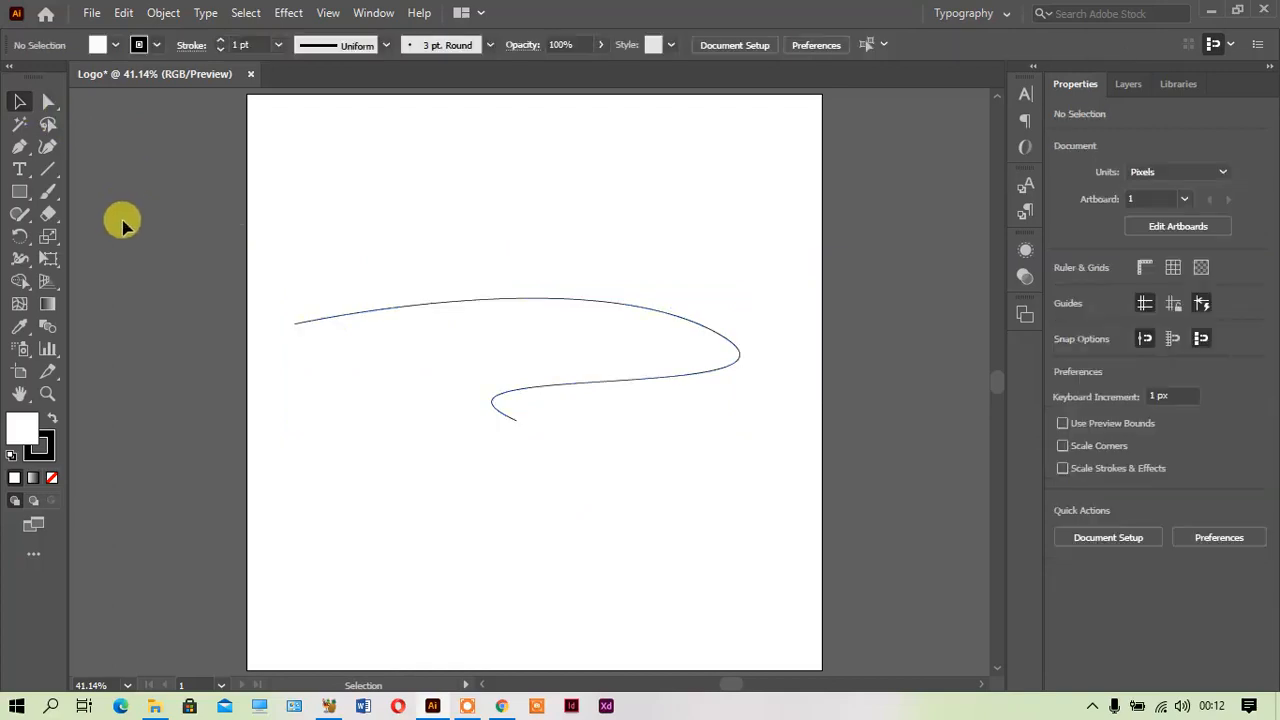
Add a short line of random point text above the curve's left end and select it as an object
click(20, 170)
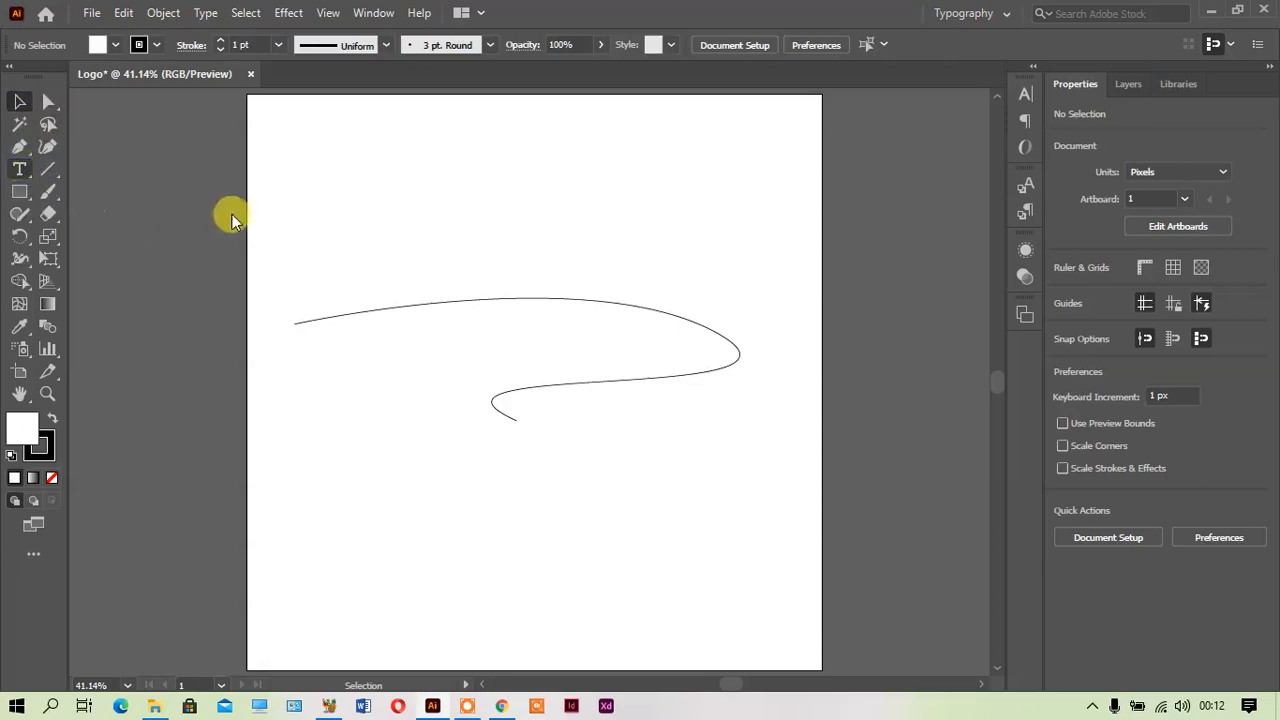
click(301, 201)
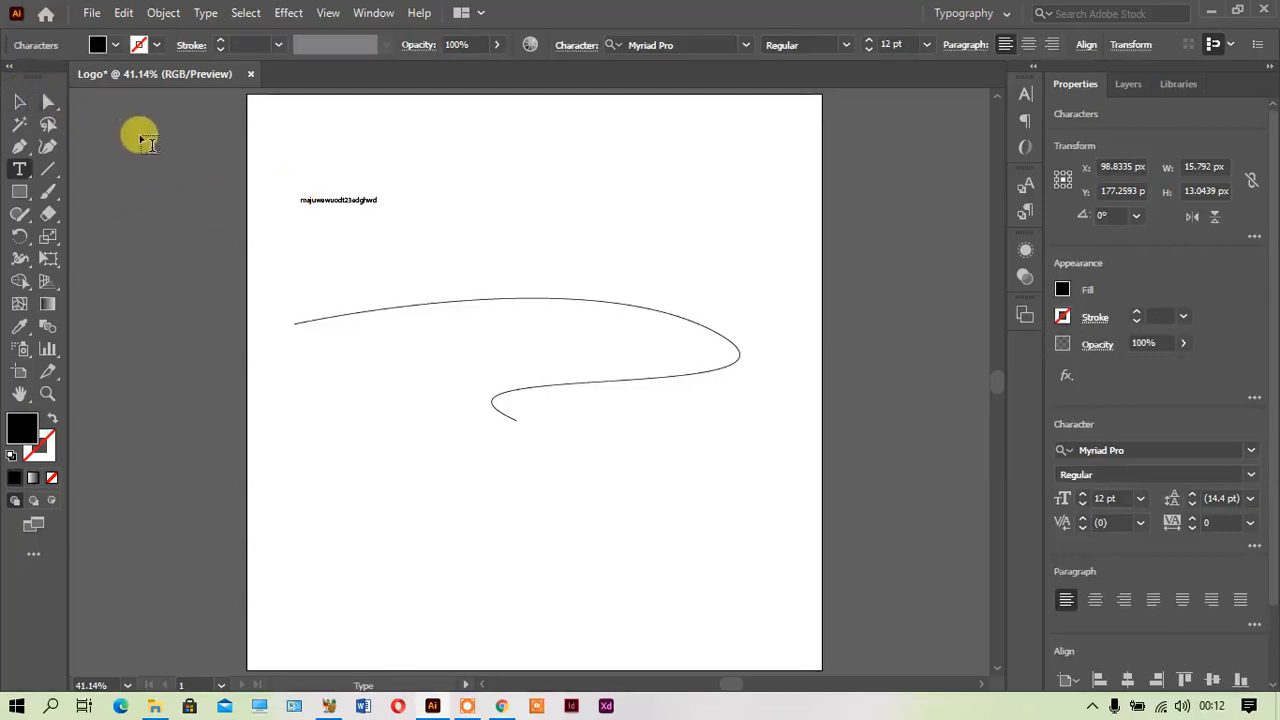
click(30, 105)
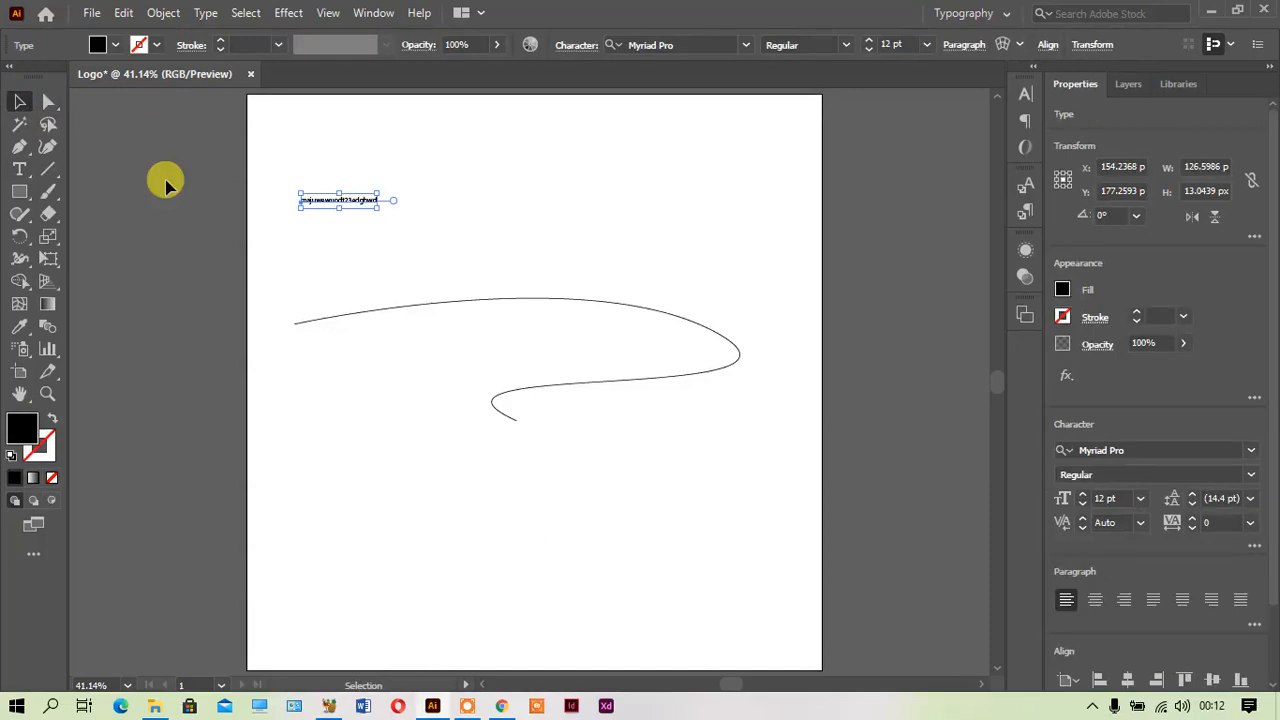
Draw a straight vertical Pen line about 591 px long through the artboard's horizontal centre and deselect it
click(19, 147)
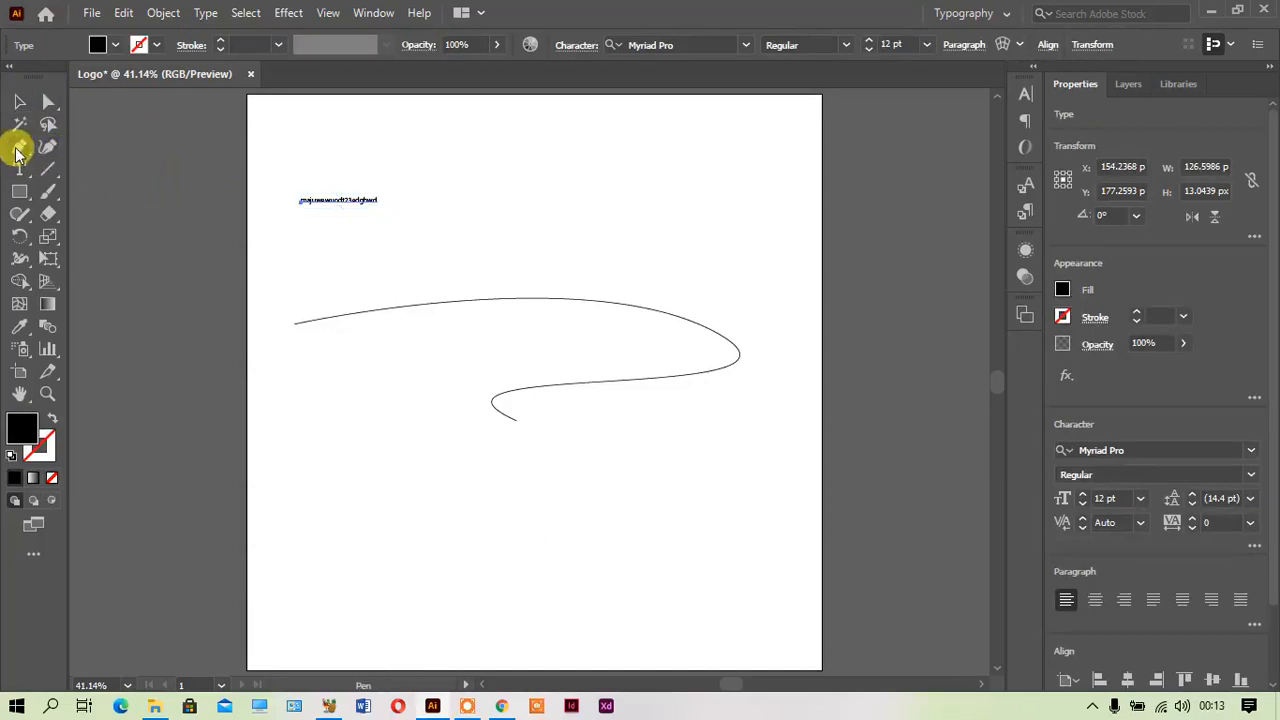
click(533, 204)
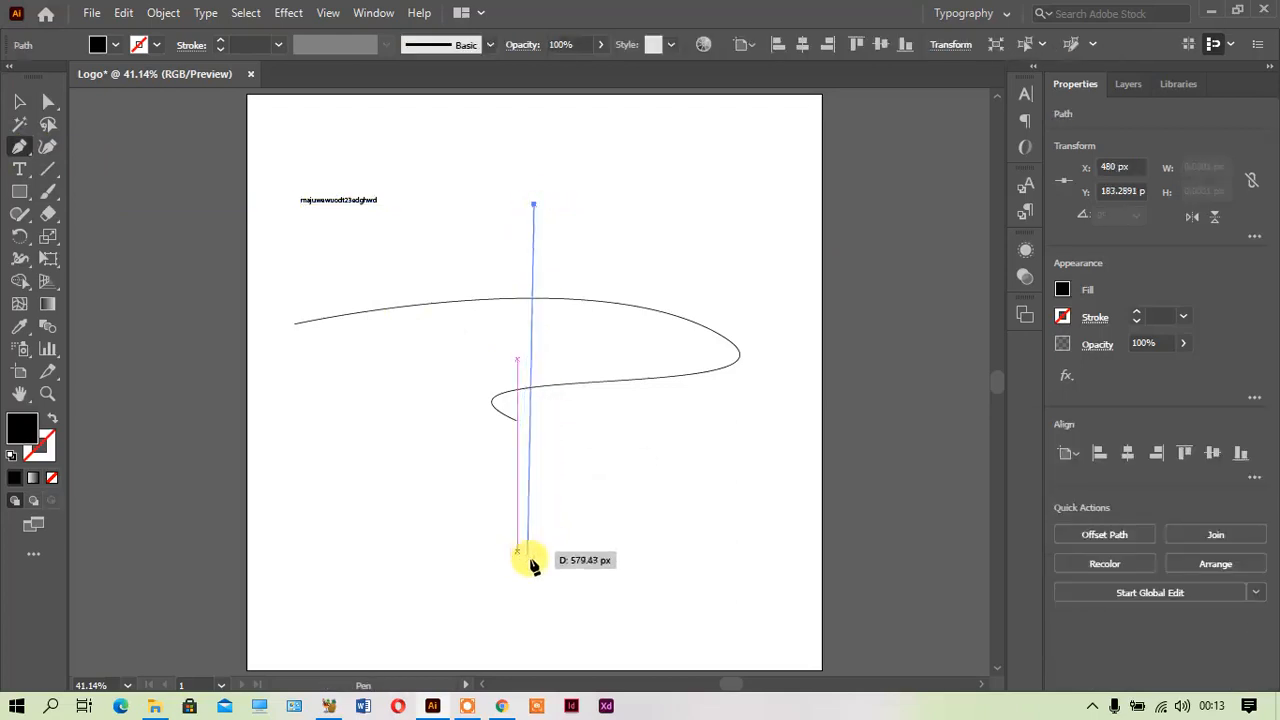
click(532, 552)
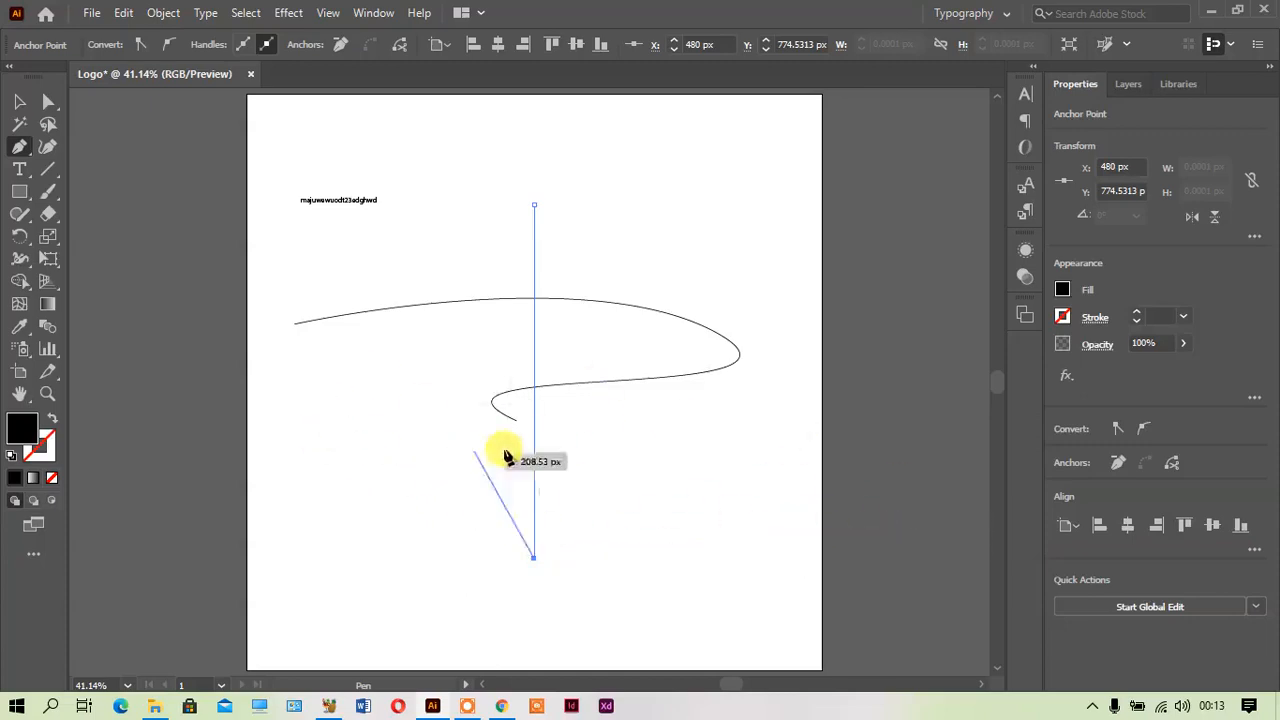
click(19, 101)
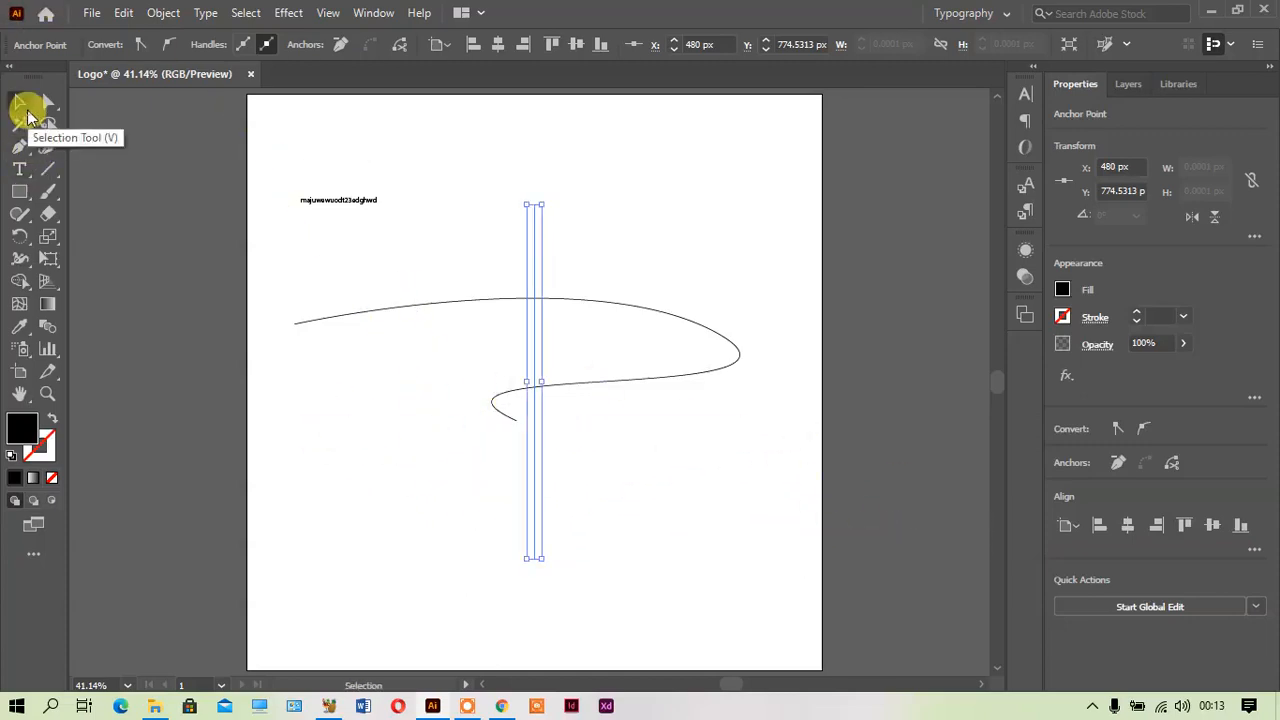
click(148, 318)
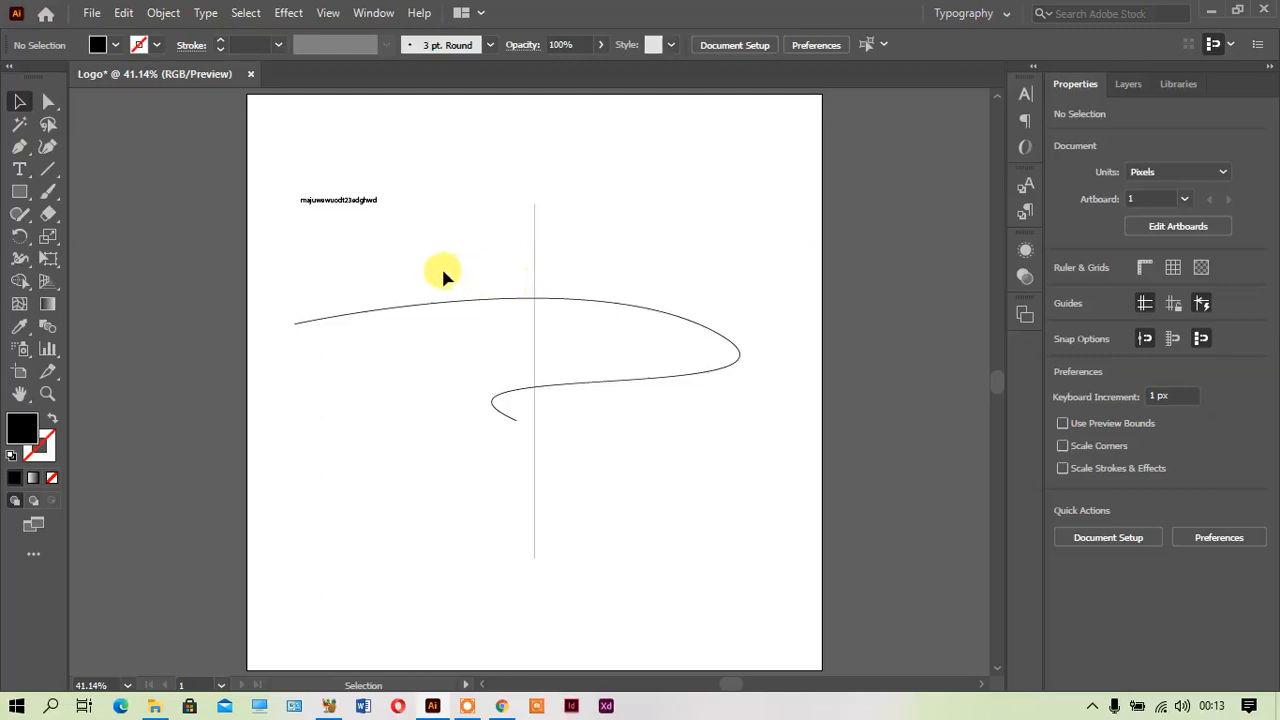
Paint three wavy freehand Paintbrush strokes on the right, left and lower middle of the artboard
click(55, 198)
mouse_move(648, 157)
mouse_down()
mouse_move(637, 212)
mouse_move(745, 269)
mouse_move(747, 310)
mouse_move(796, 423)
mouse_move(690, 408)
mouse_move(656, 326)
mouse_move(610, 325)
mouse_up()
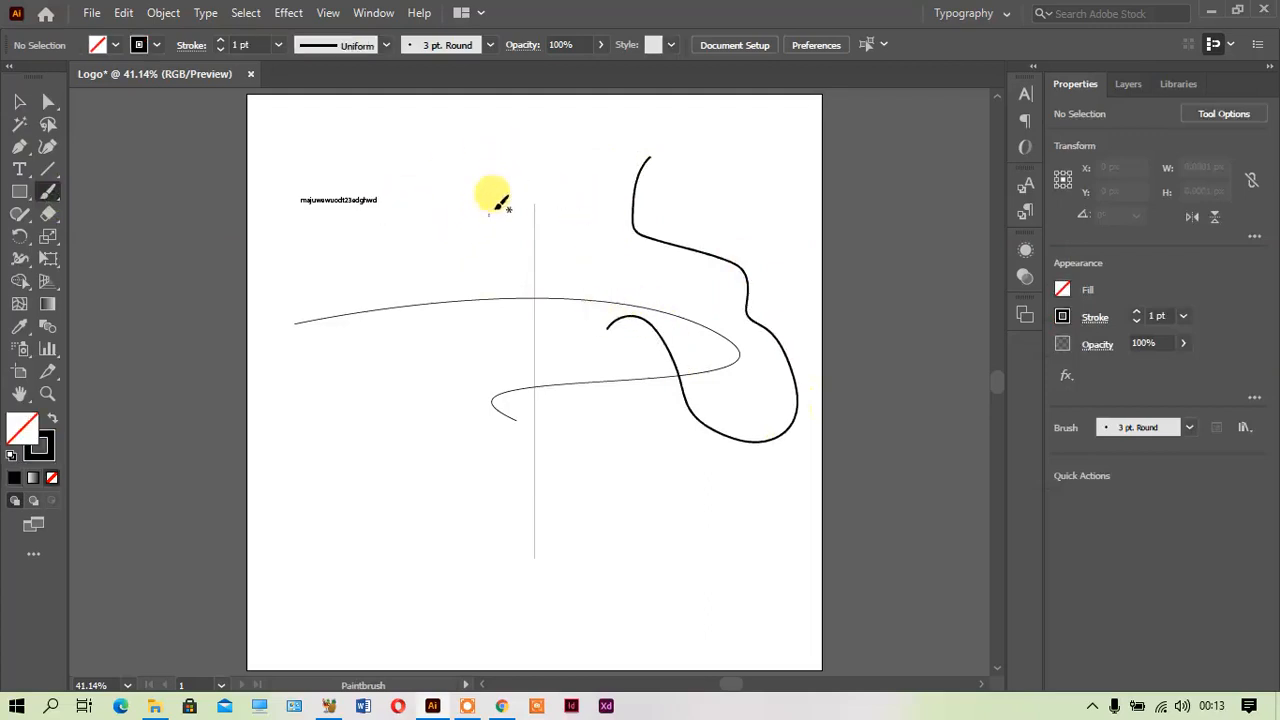
mouse_move(502, 189)
mouse_down()
mouse_move(468, 198)
mouse_move(383, 478)
mouse_up()
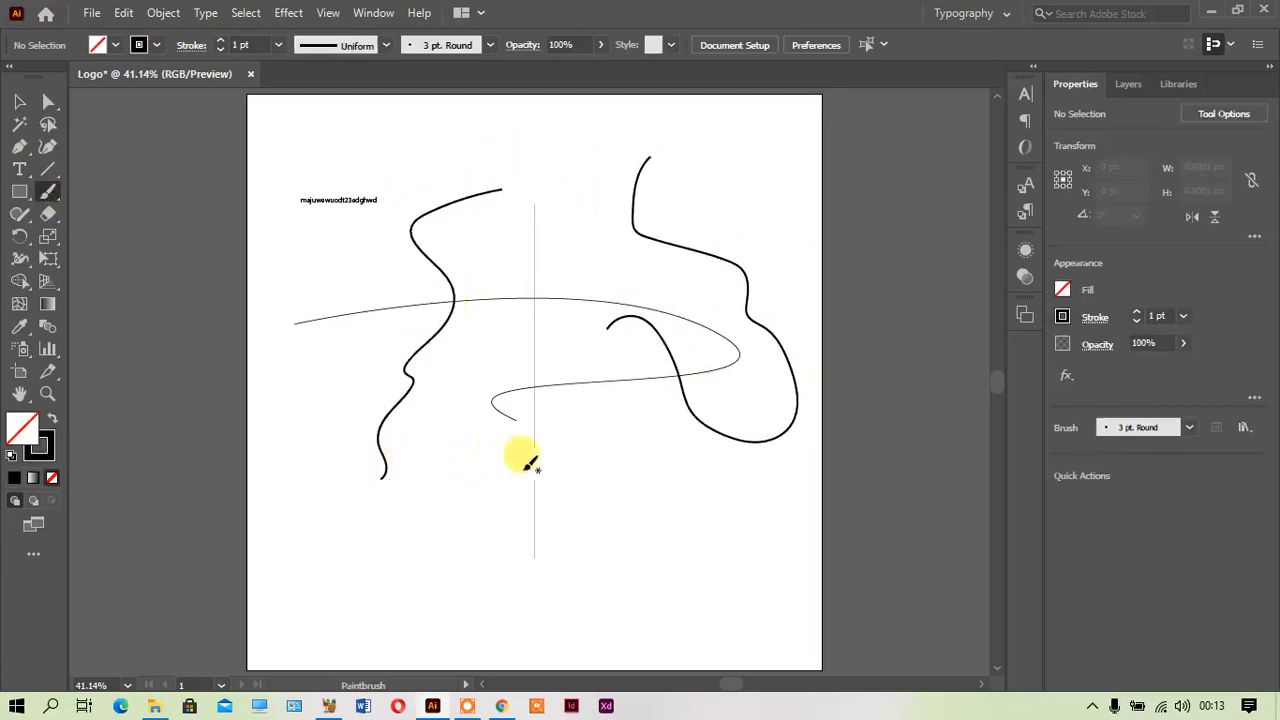
mouse_move(627, 458)
mouse_down()
mouse_move(515, 494)
mouse_move(372, 572)
mouse_up()
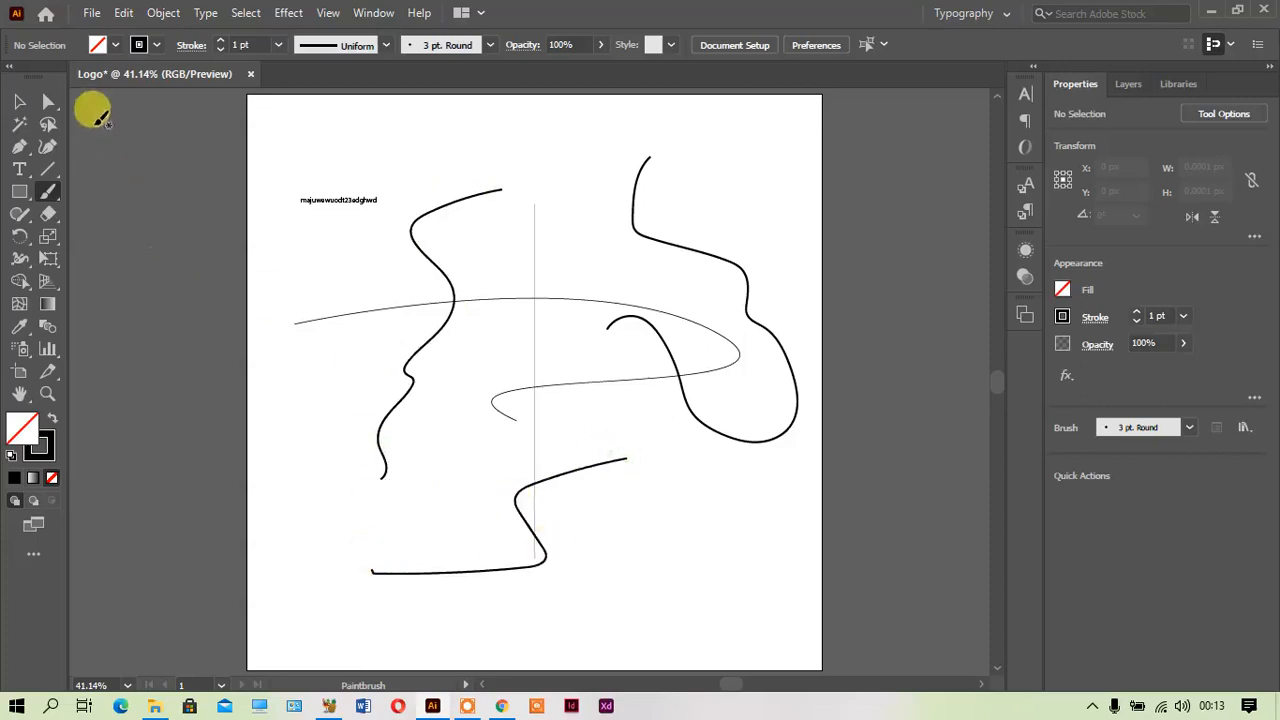
Draw two rectangles, about 346 x 304 px across the artboard's left edge and about 345 x 239 px near its upper middle
click(48, 101)
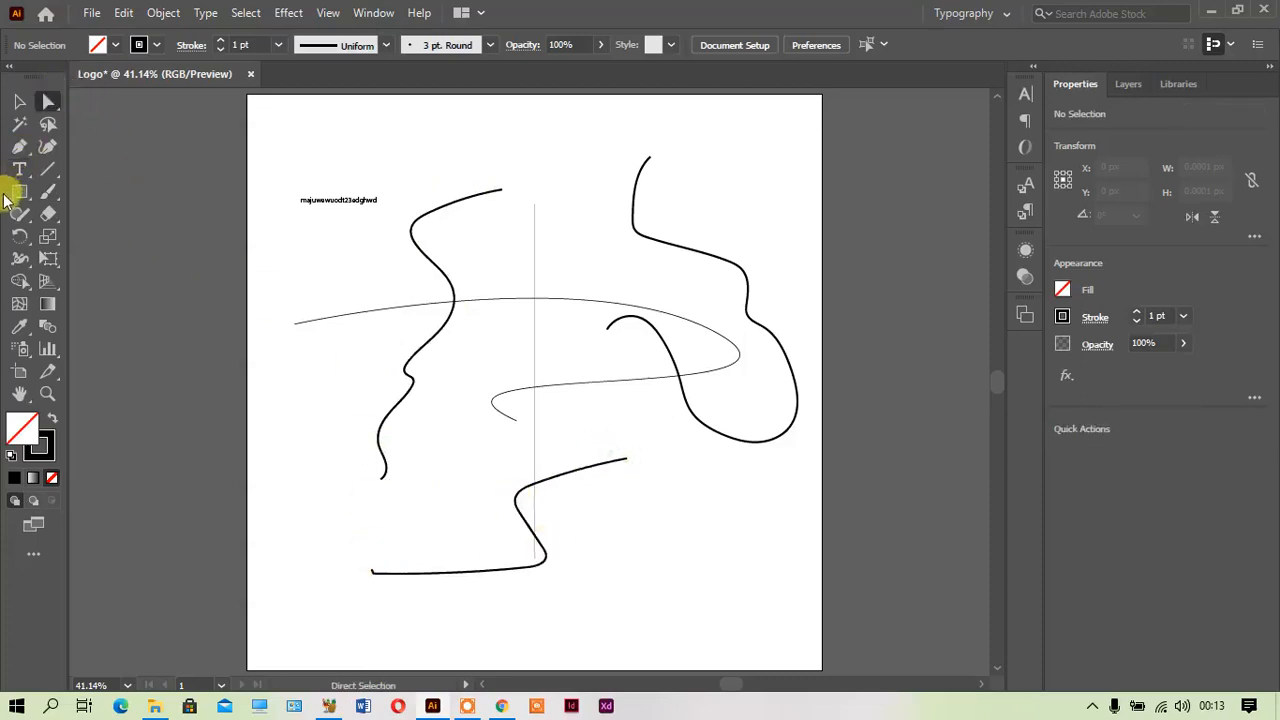
drag(153, 234, 361, 417)
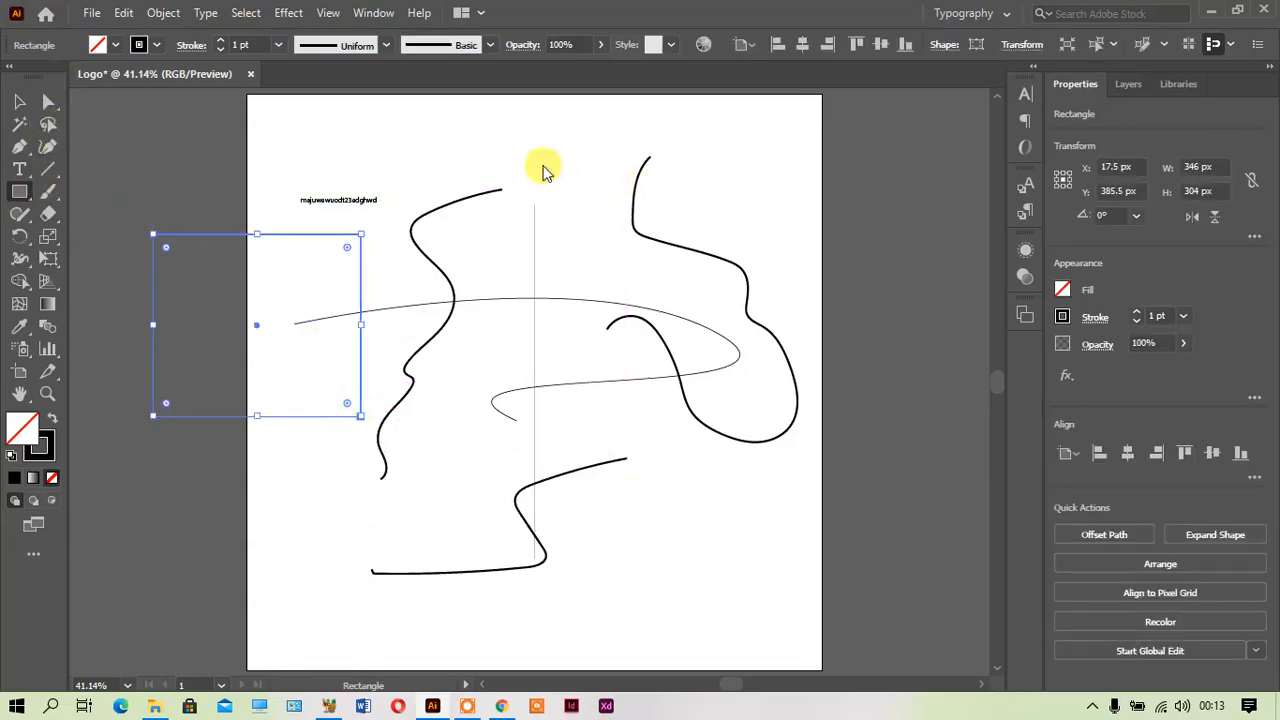
drag(500, 149, 697, 285)
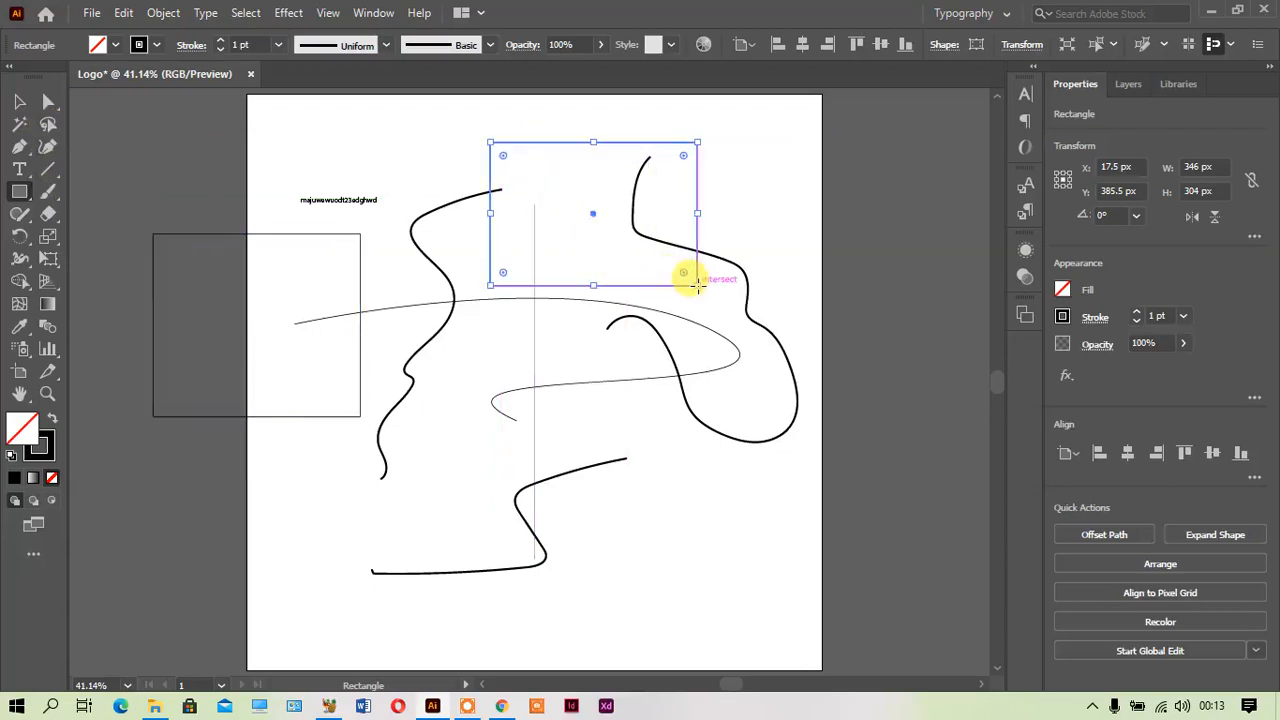
Delete the upper rectangle and the left wavy brush stroke
click(22, 101)
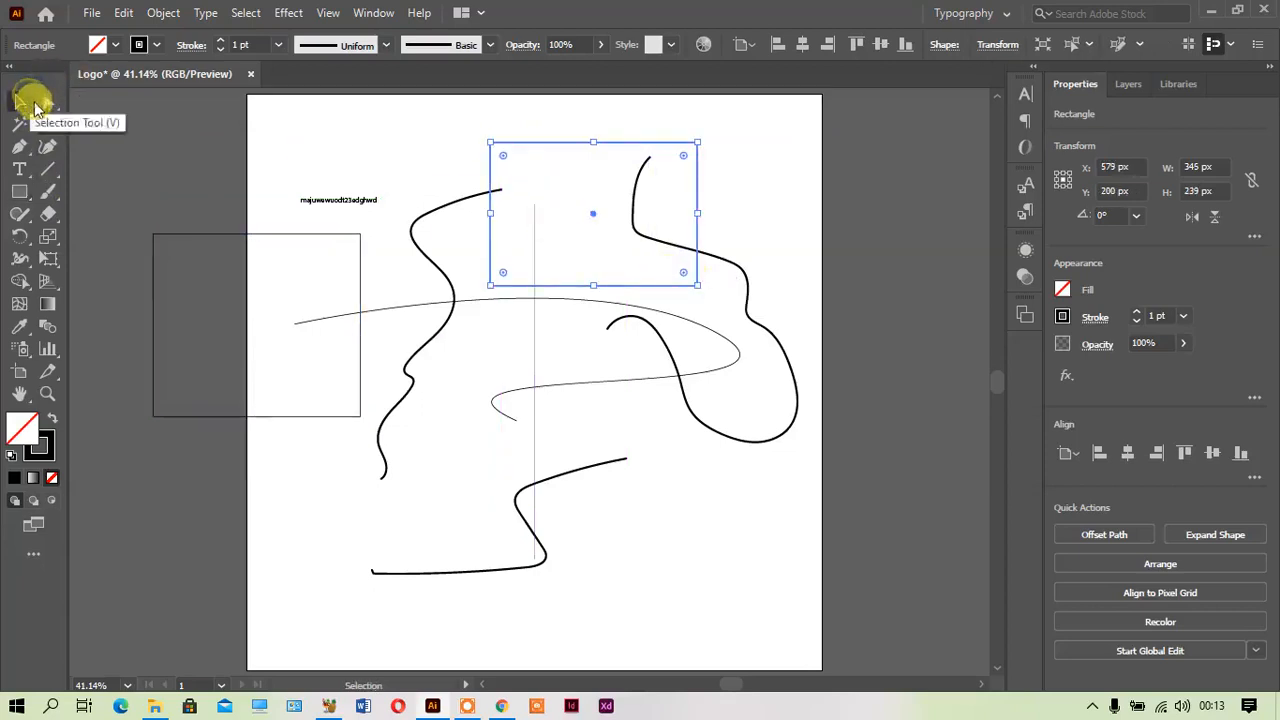
click(509, 234)
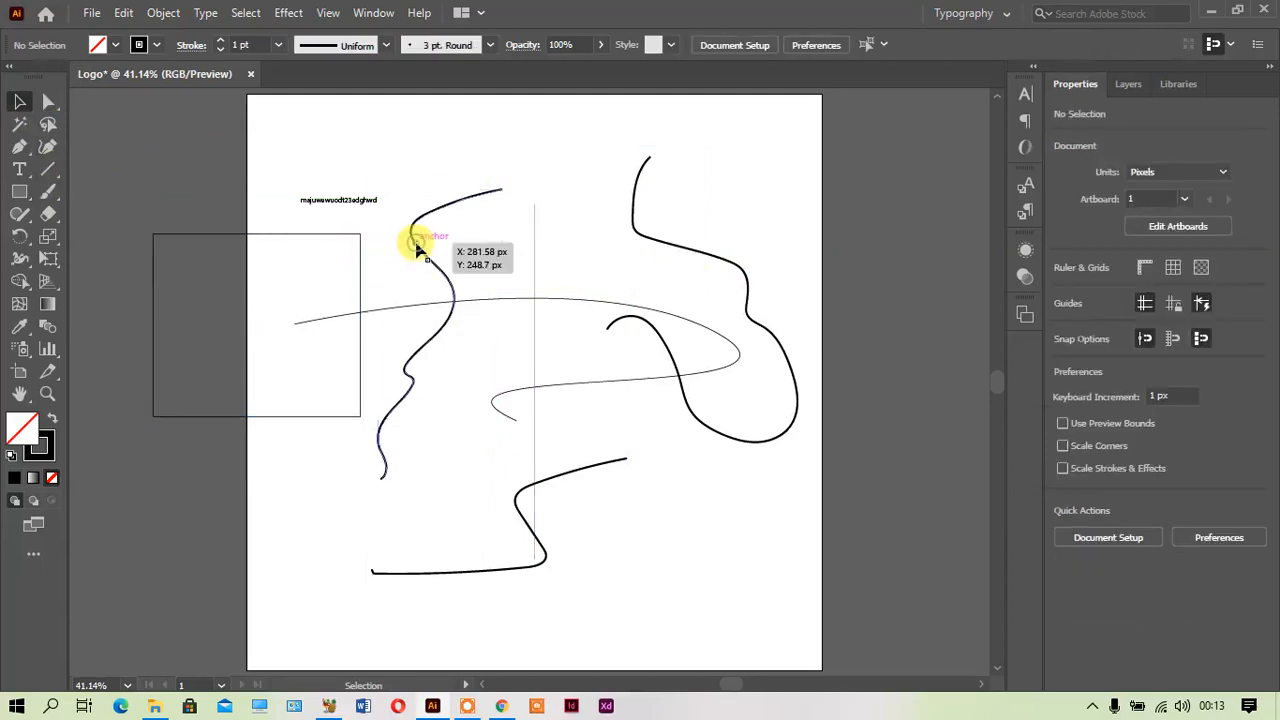
click(417, 248)
key(Delete)
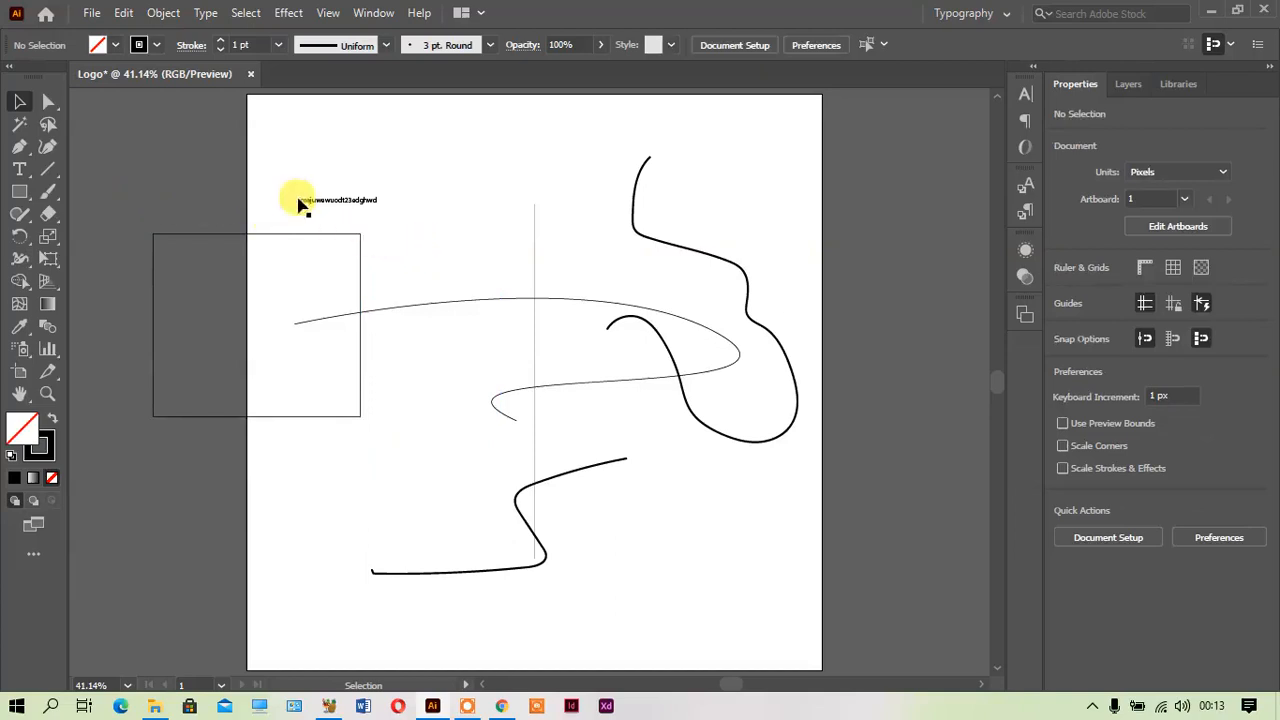
Set the small text line's font size to 50 pt and move the text about 31 px to the right
click(334, 206)
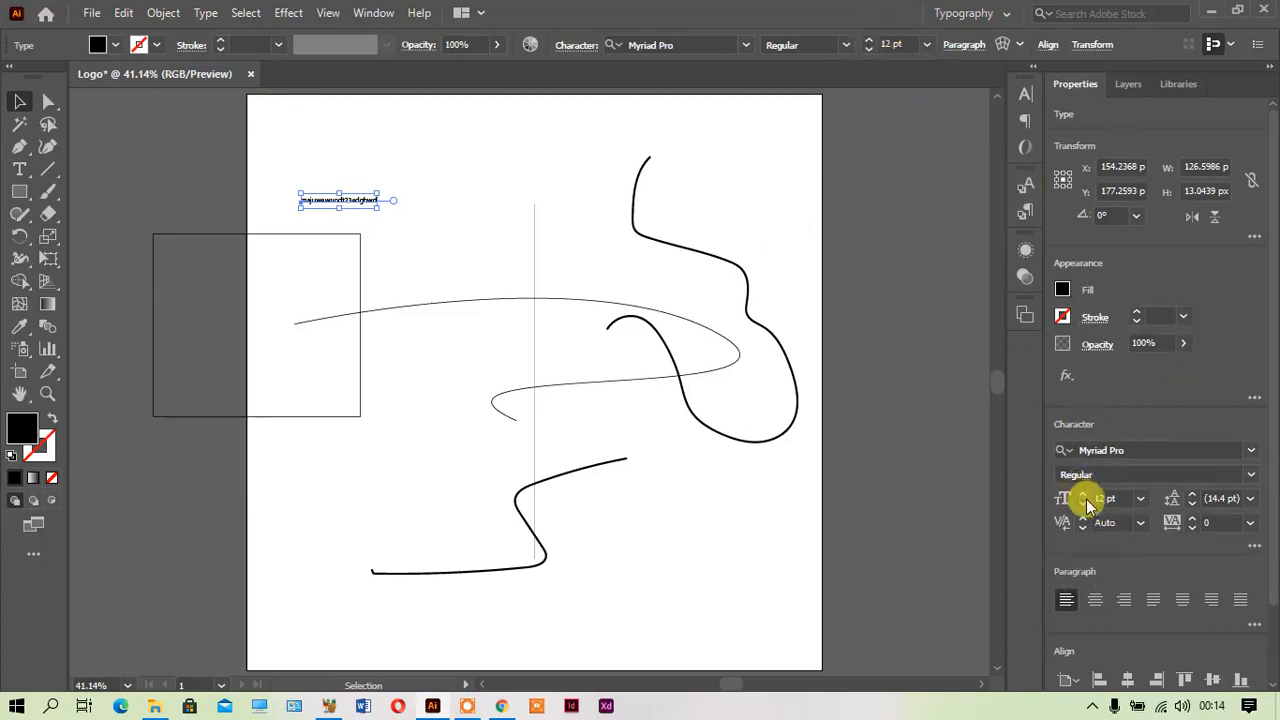
click(892, 44)
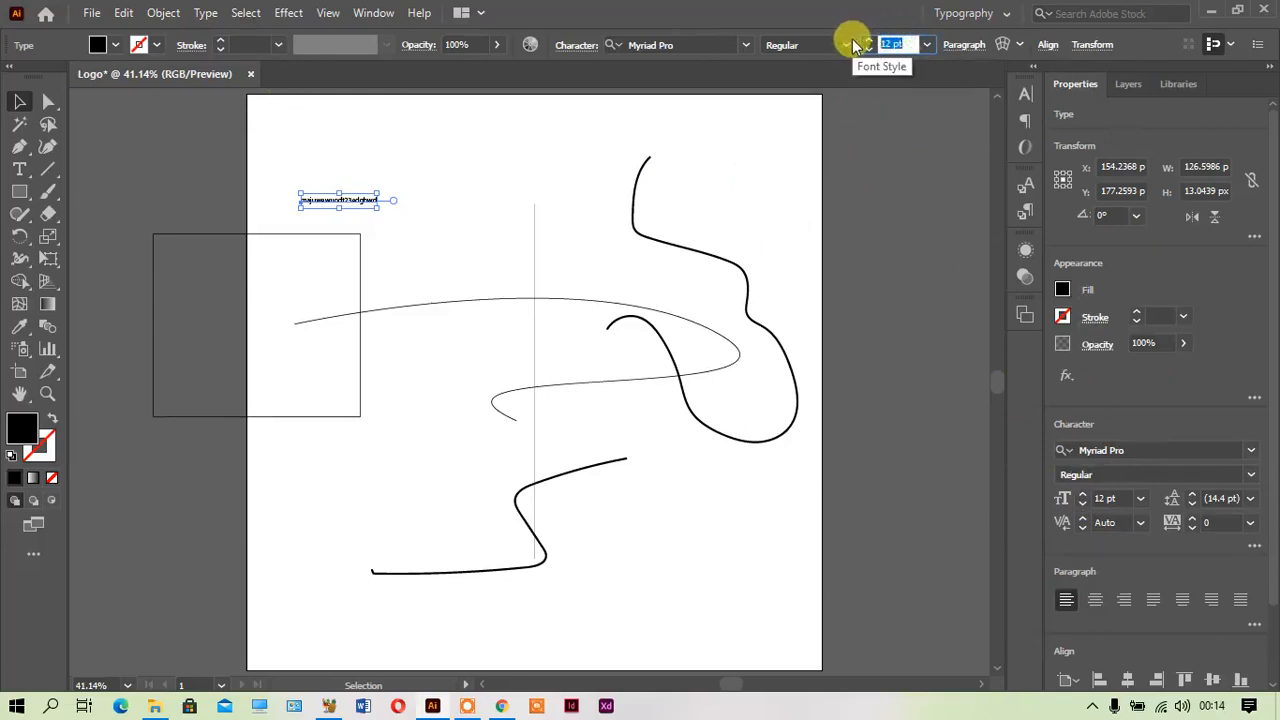
text(50)
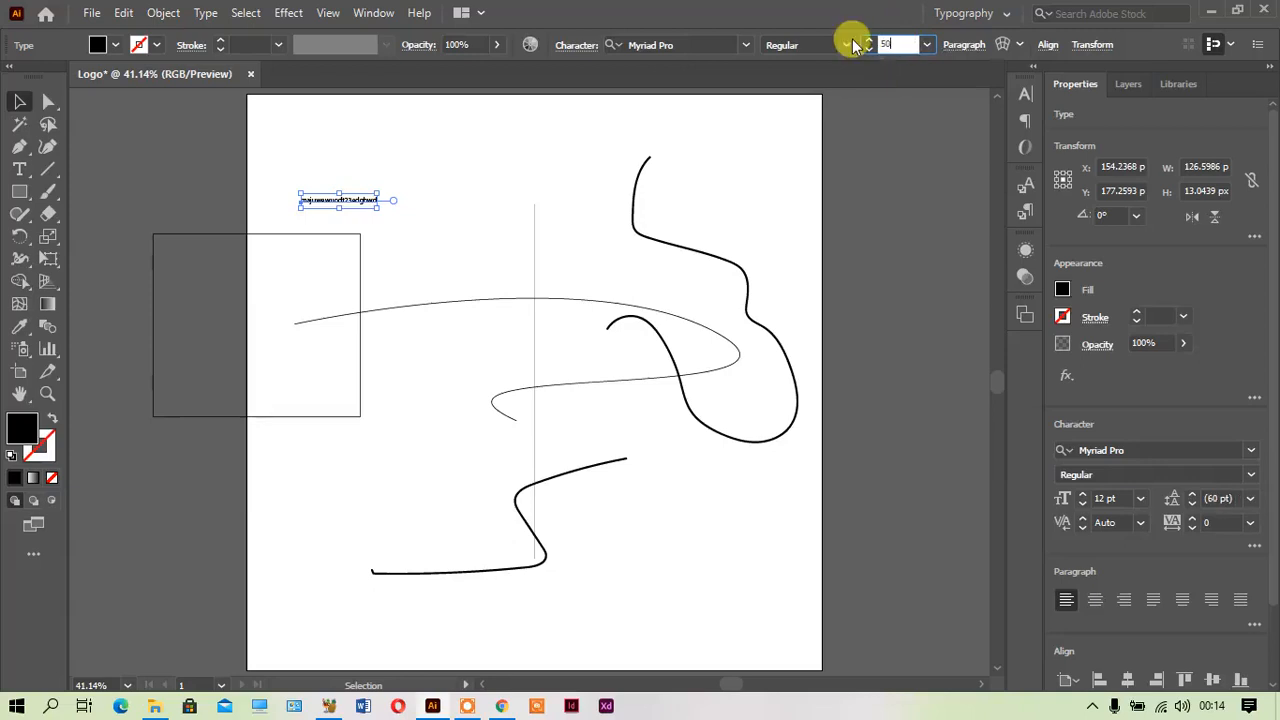
key(Return)
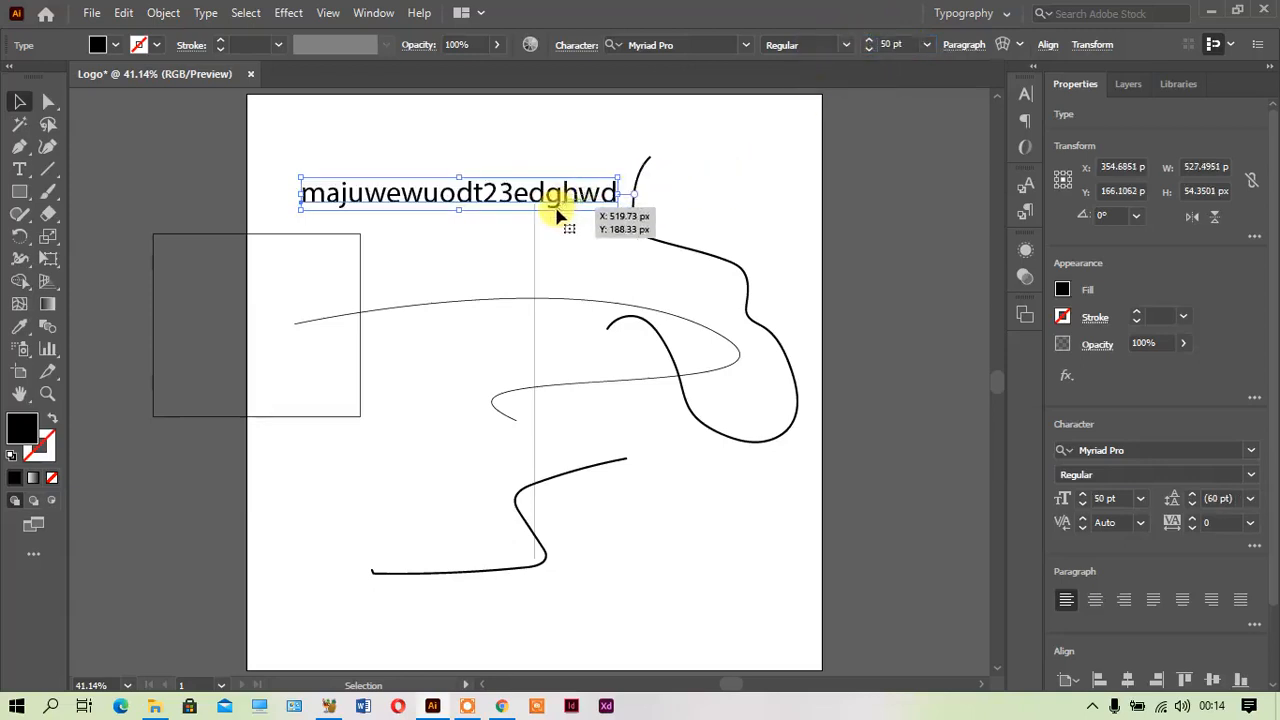
mouse_move(559, 203)
mouse_down()
mouse_move(567, 245)
mouse_move(577, 203)
mouse_up()
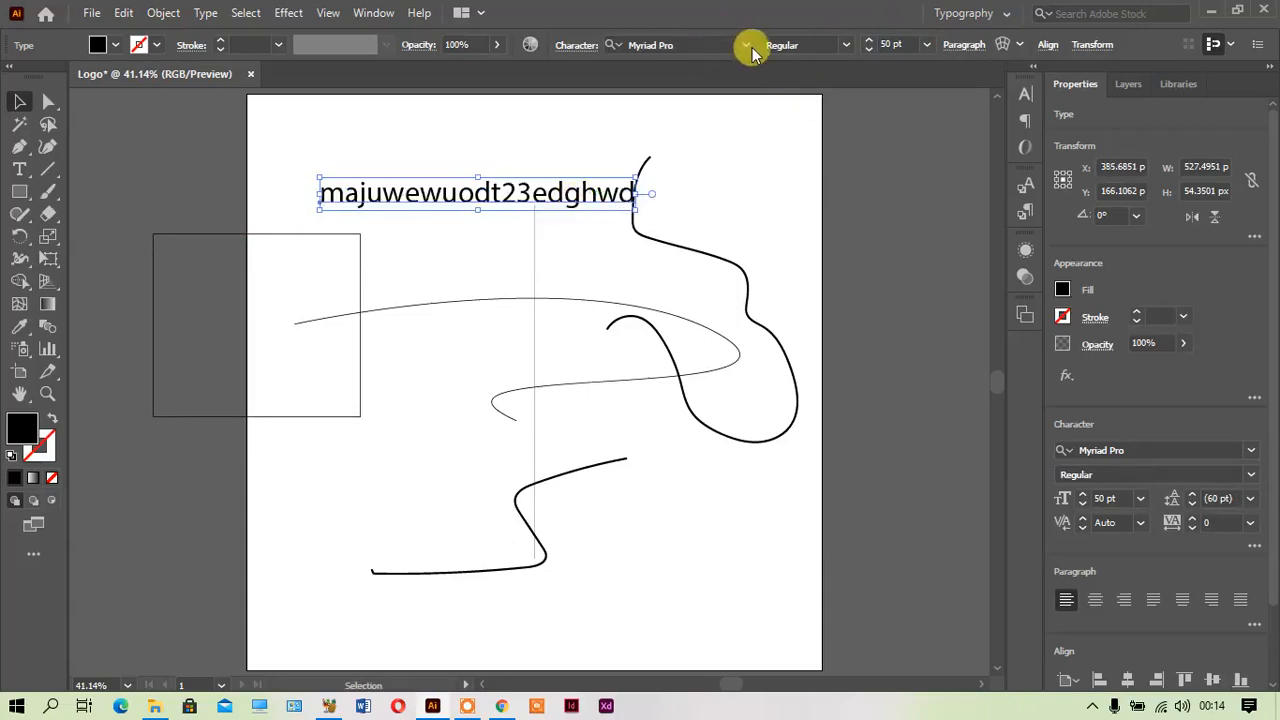
Preview several fonts on the selected text and apply Franklin Gothic Medium
click(747, 45)
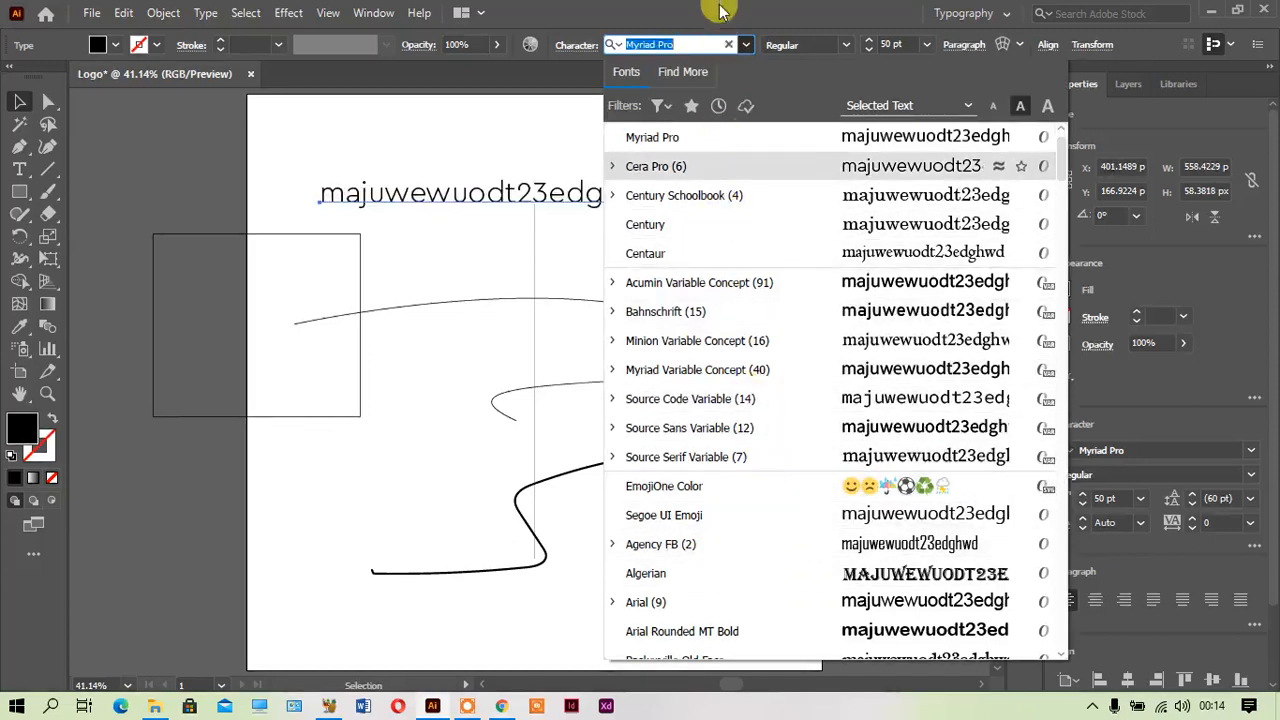
drag(690, 44, 618, 47)
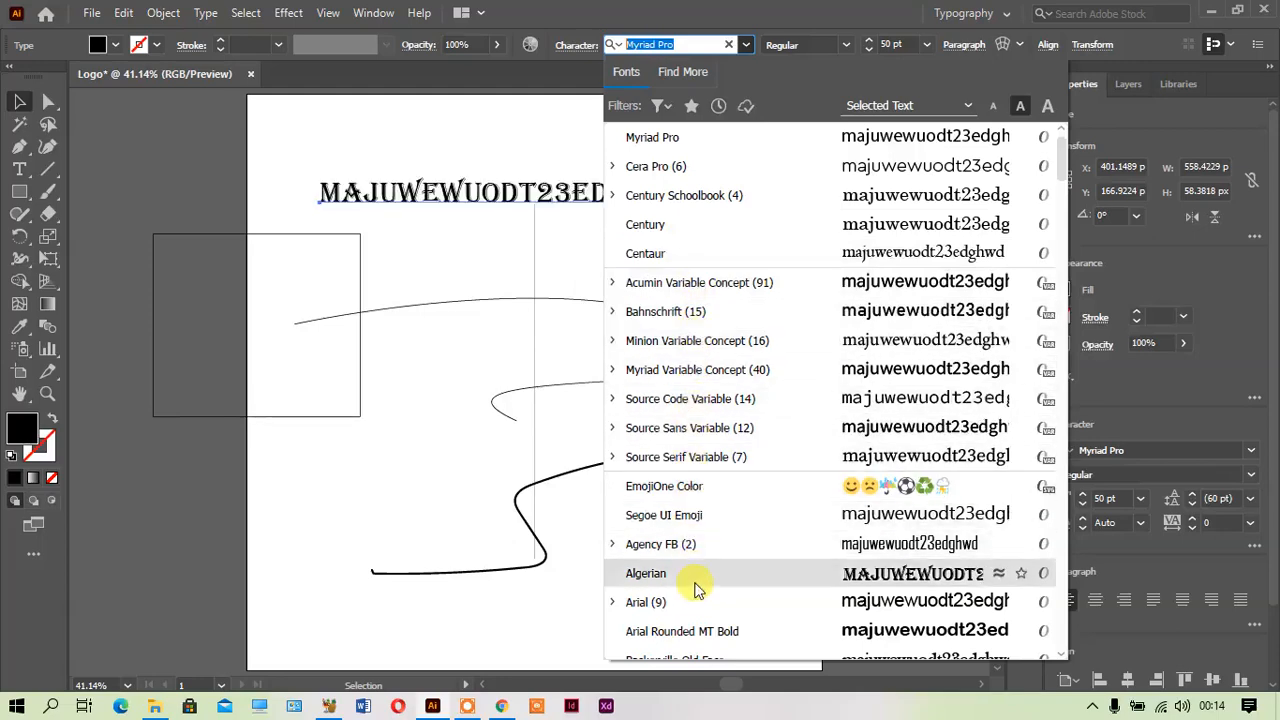
scroll(697, 590, down, 3)
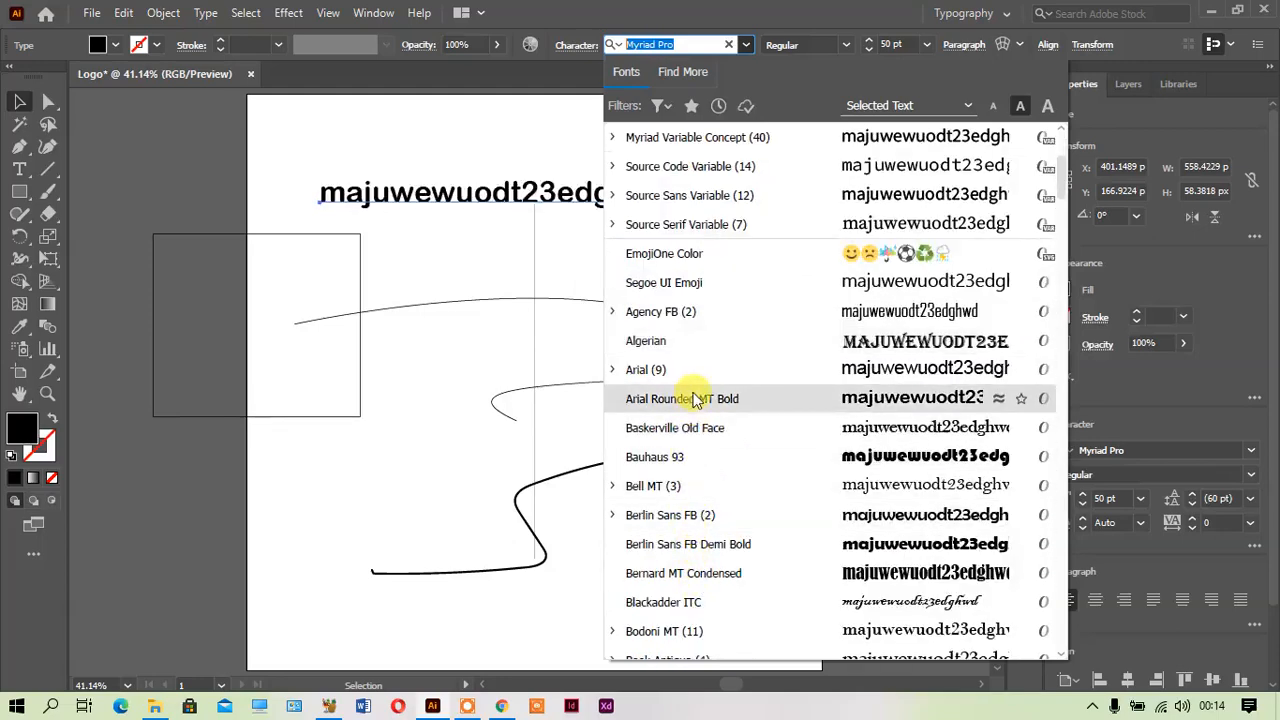
scroll(699, 460, down, 6)
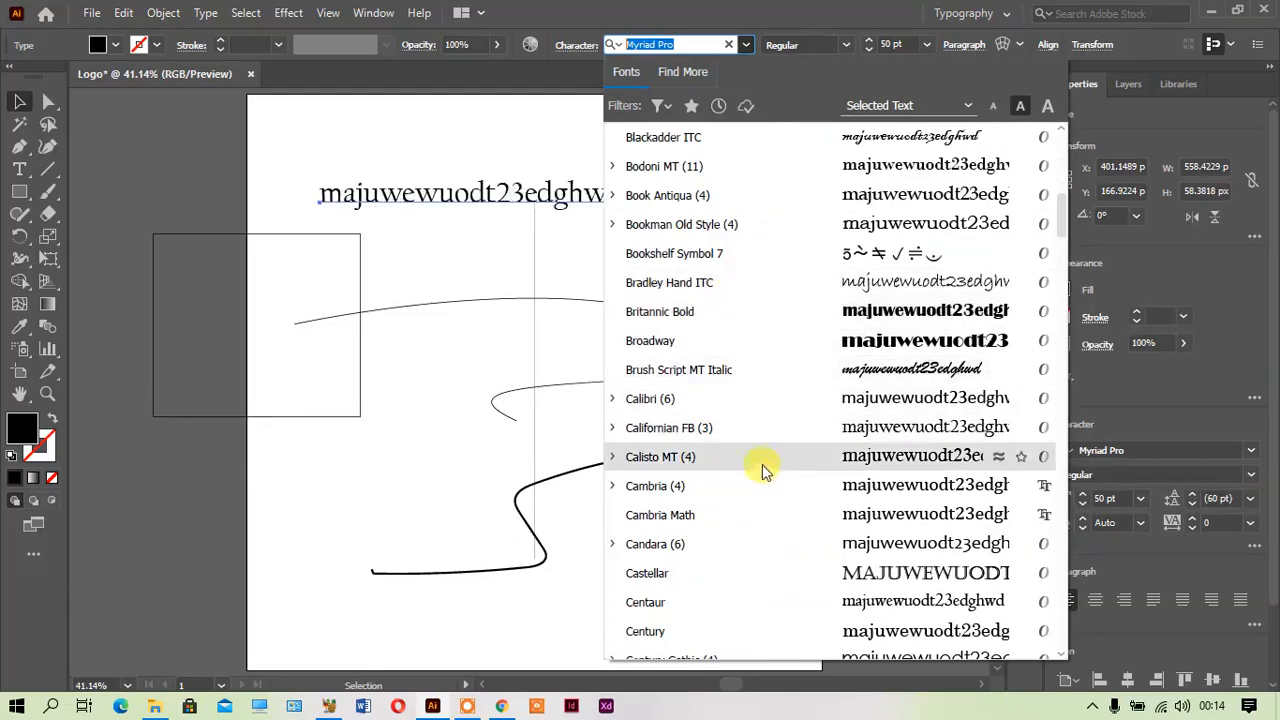
scroll(766, 560, down, 9)
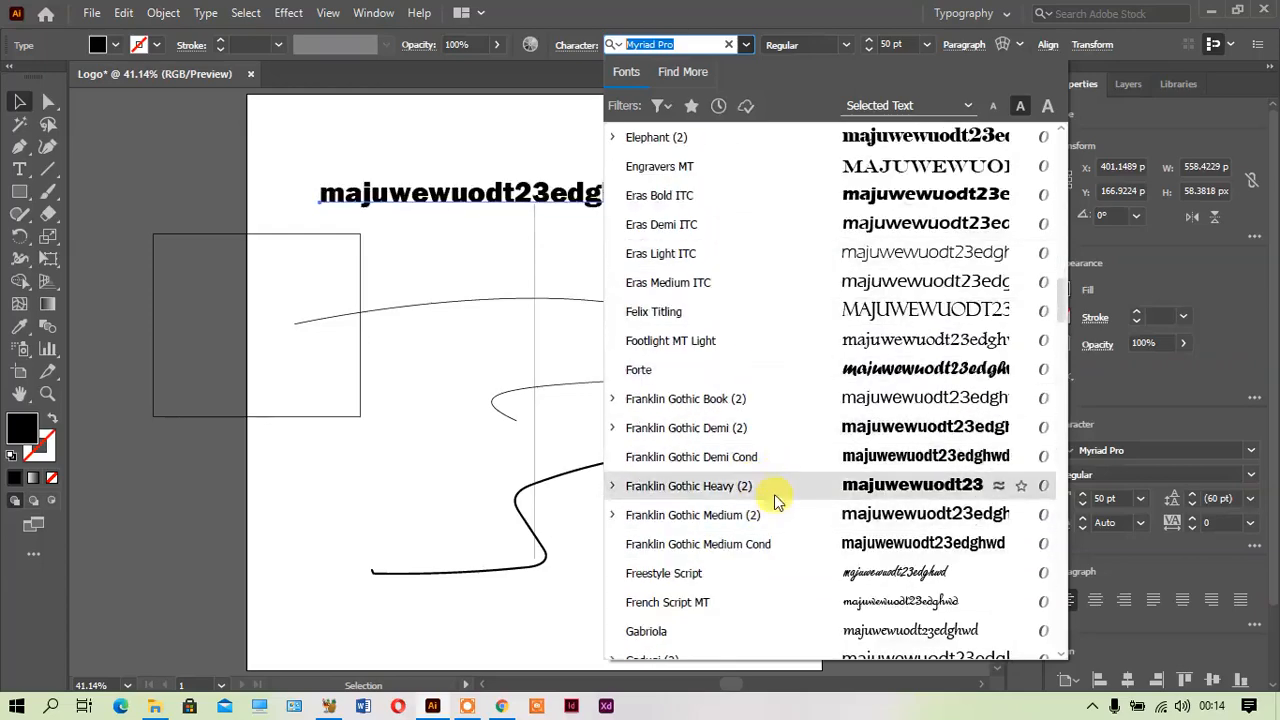
click(781, 514)
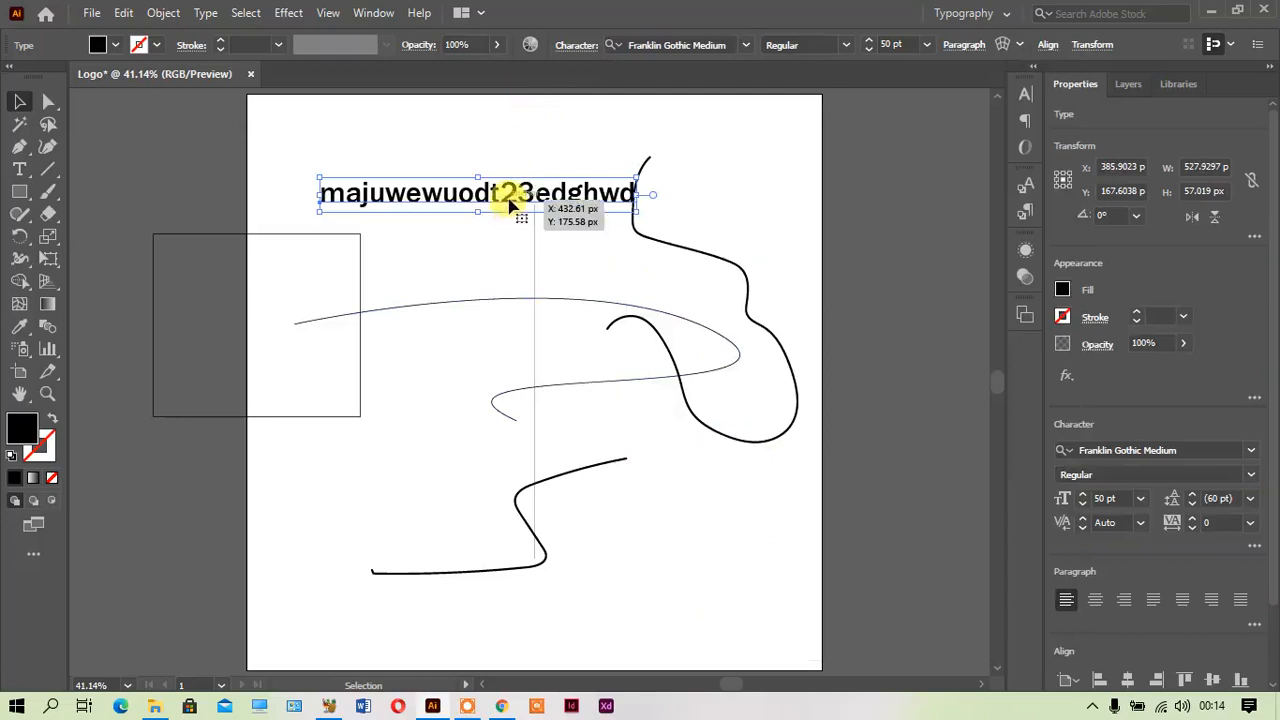
Delete the text and all remaining paths and shapes to empty the artboard
key(Delete)
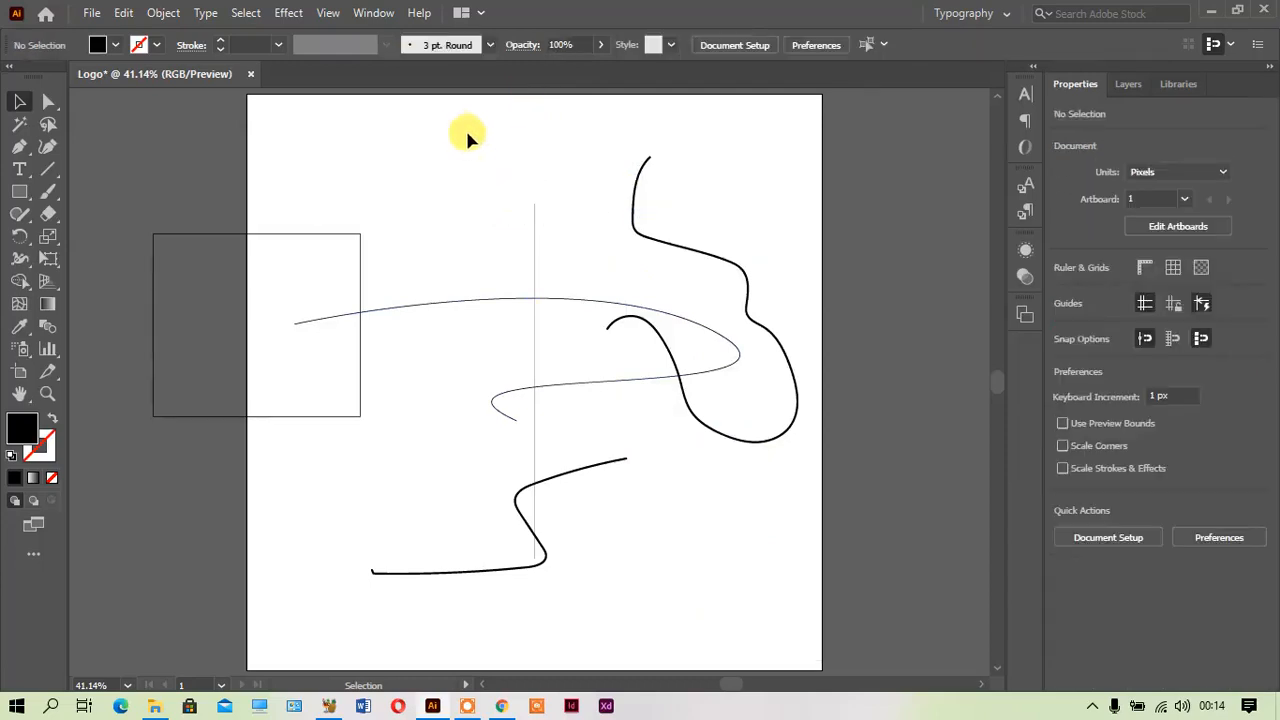
drag(375, 290, 822, 549)
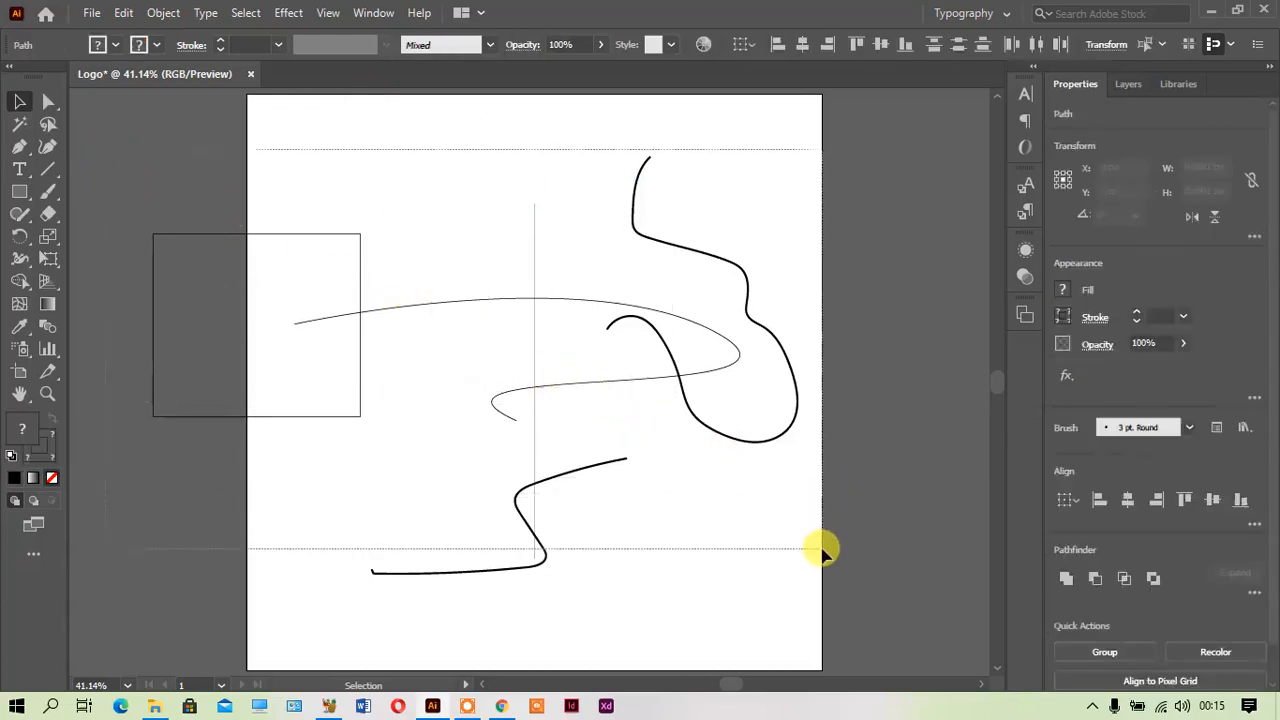
key(Delete)
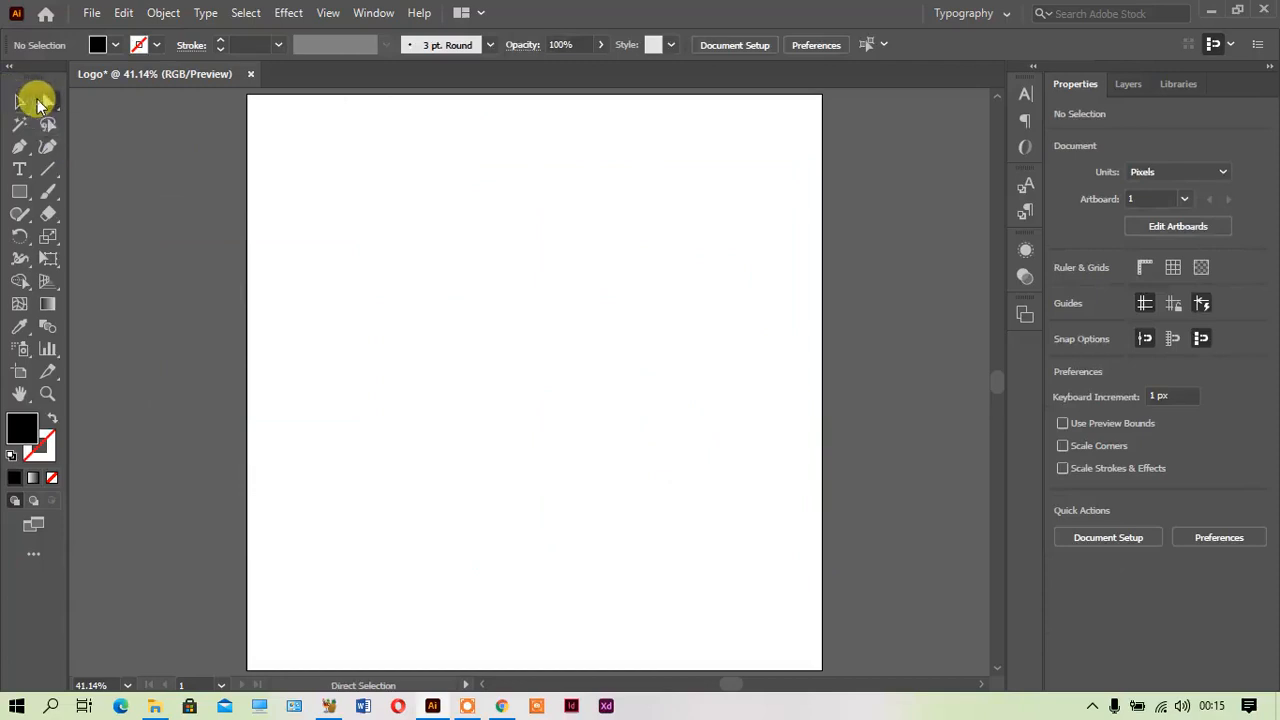
Review the basic tools by activating the Pen, Type, Rectangle, Shaper, Eraser, Selection, Direct Selection and Paintbrush tools
click(18, 145)
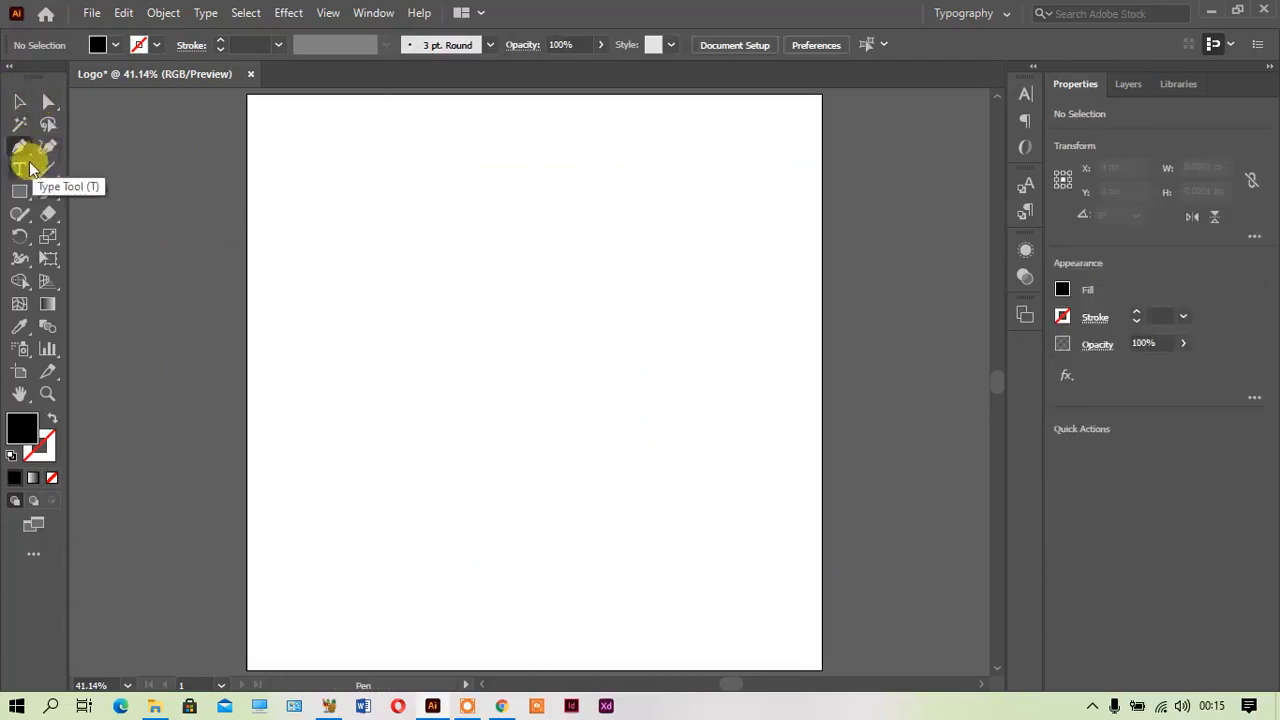
click(29, 165)
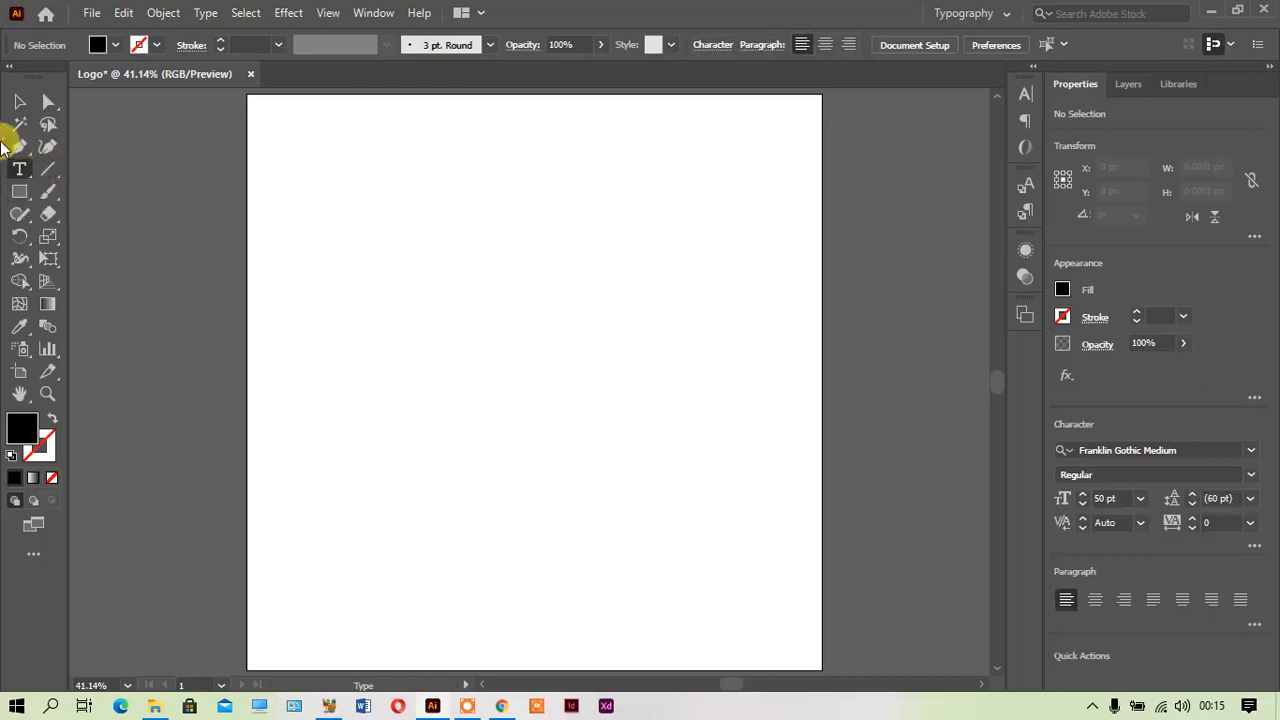
click(27, 190)
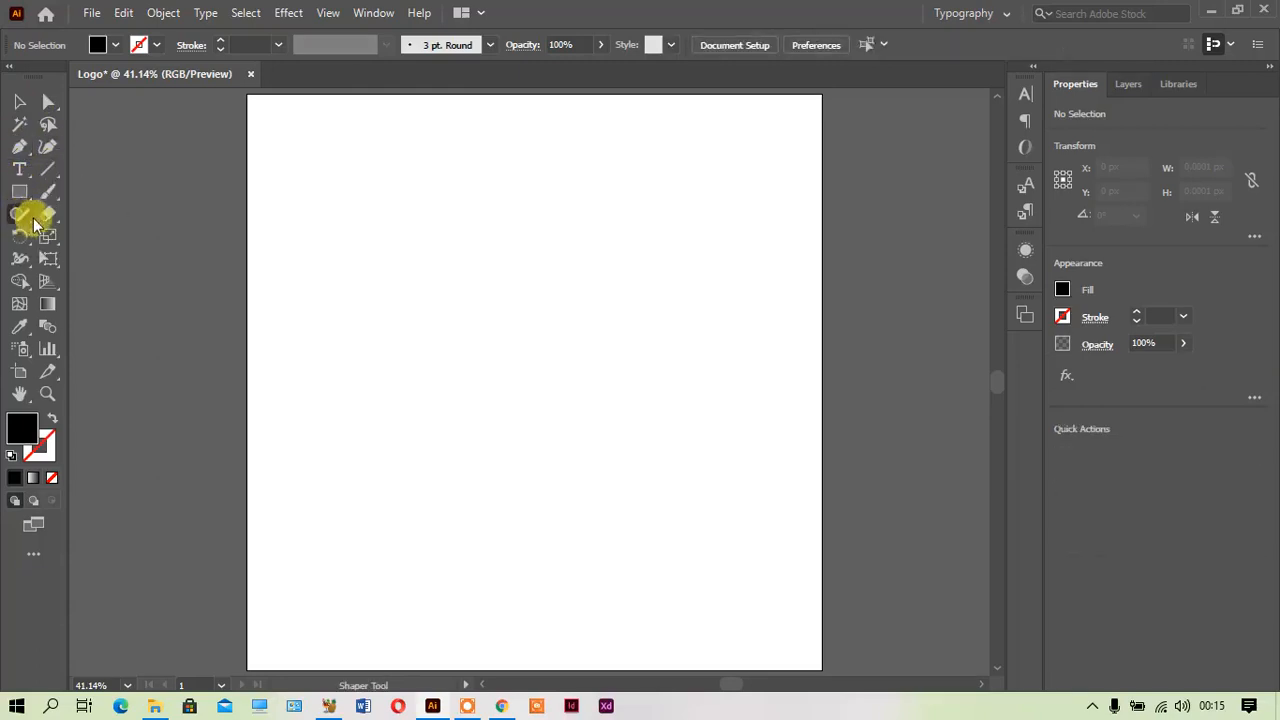
click(49, 216)
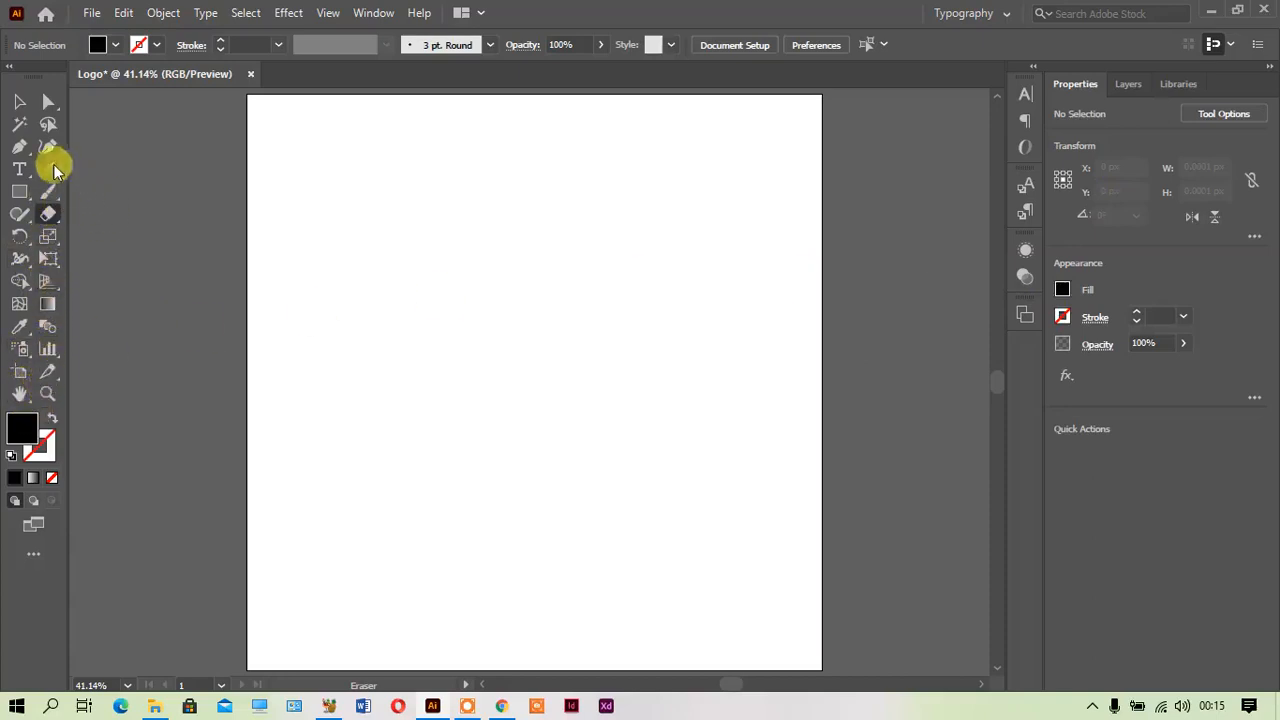
click(29, 105)
click(46, 102)
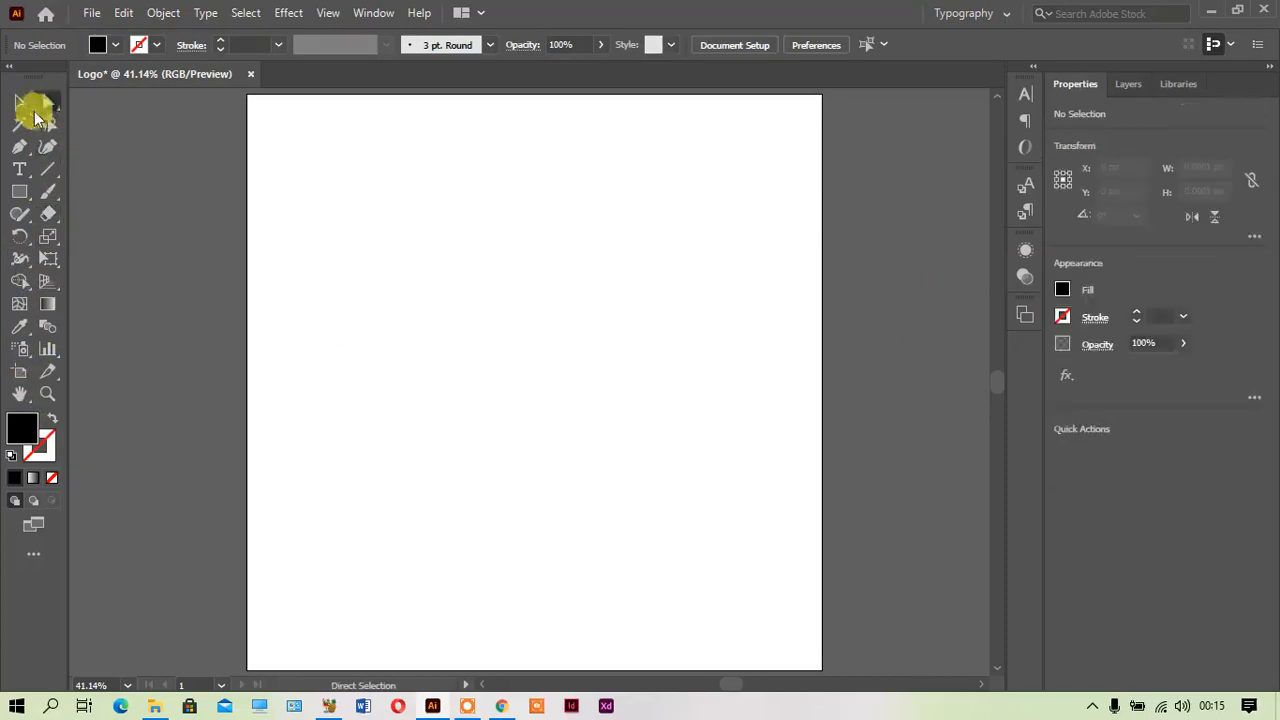
click(17, 150)
click(19, 169)
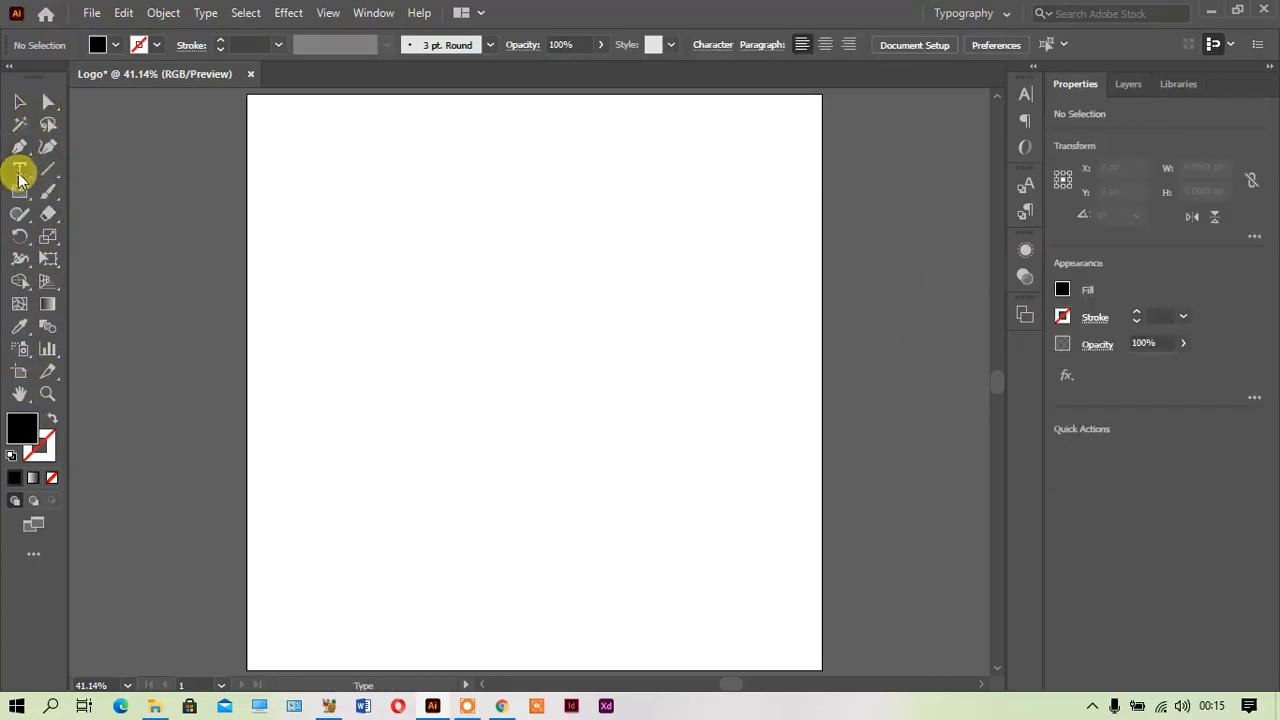
click(20, 193)
click(48, 190)
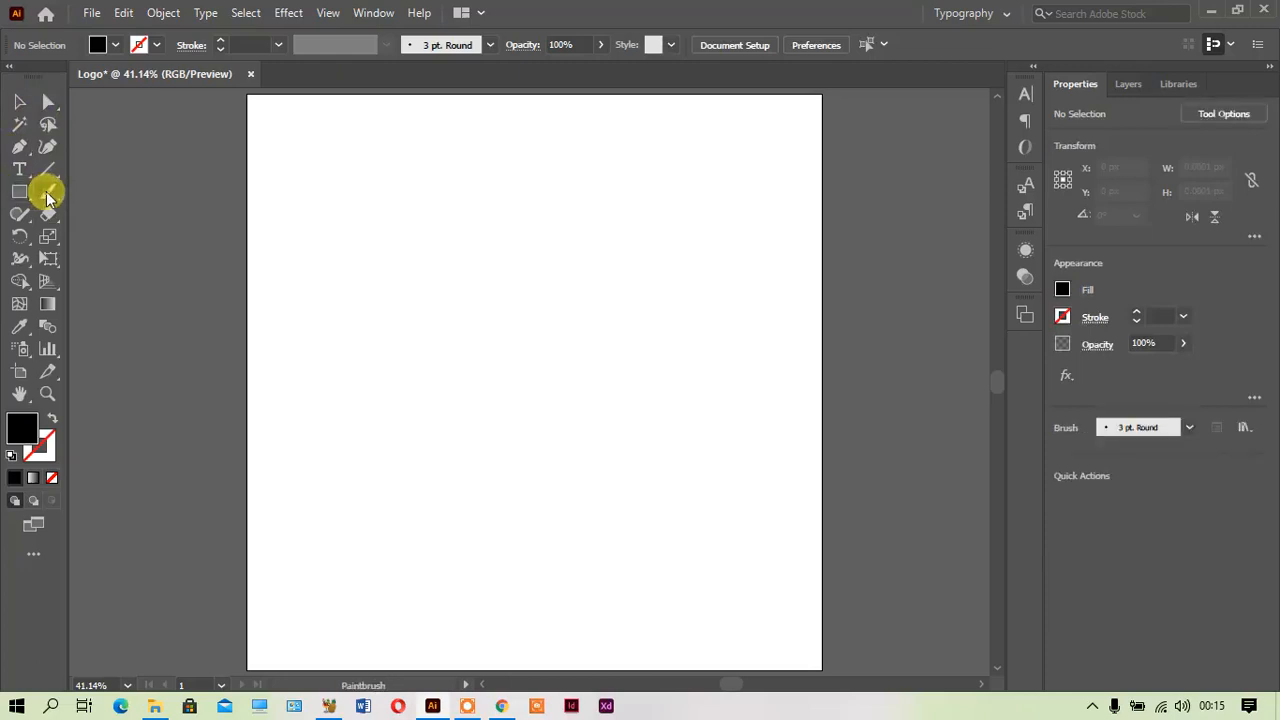
Try activating the Shaper and Eraser tools, ending with the Selection tool active
click(21, 213)
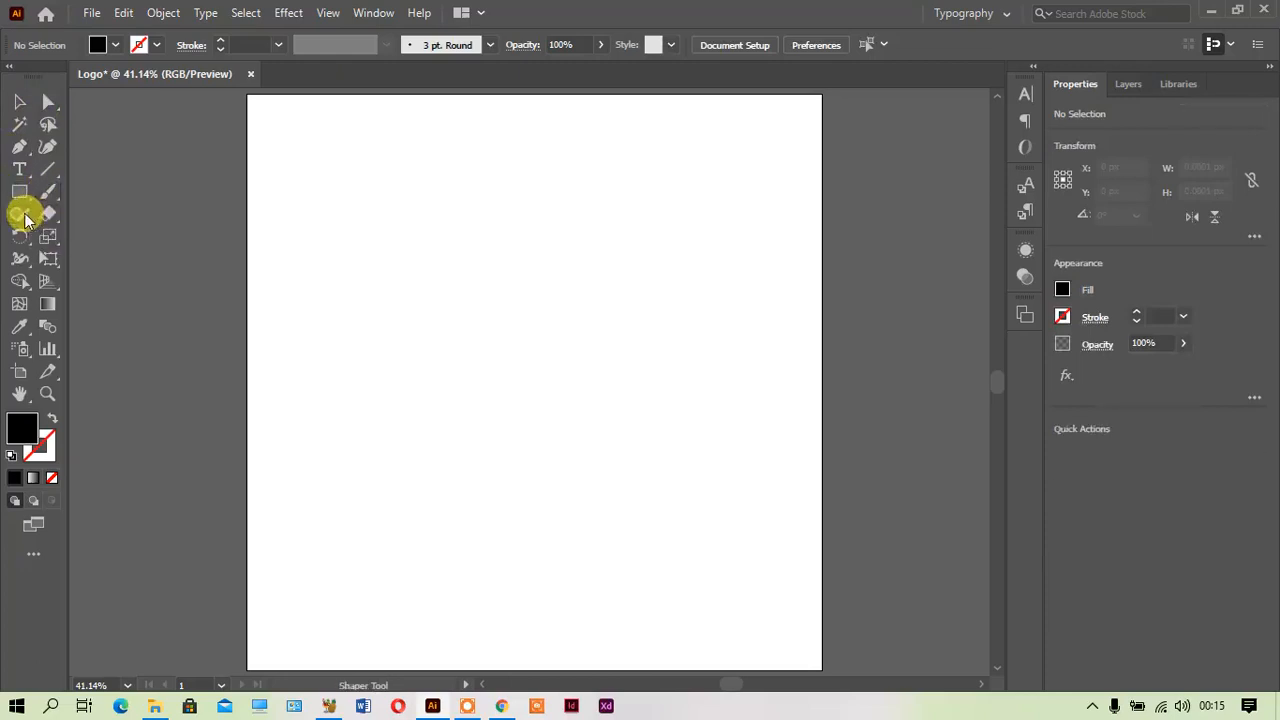
click(45, 215)
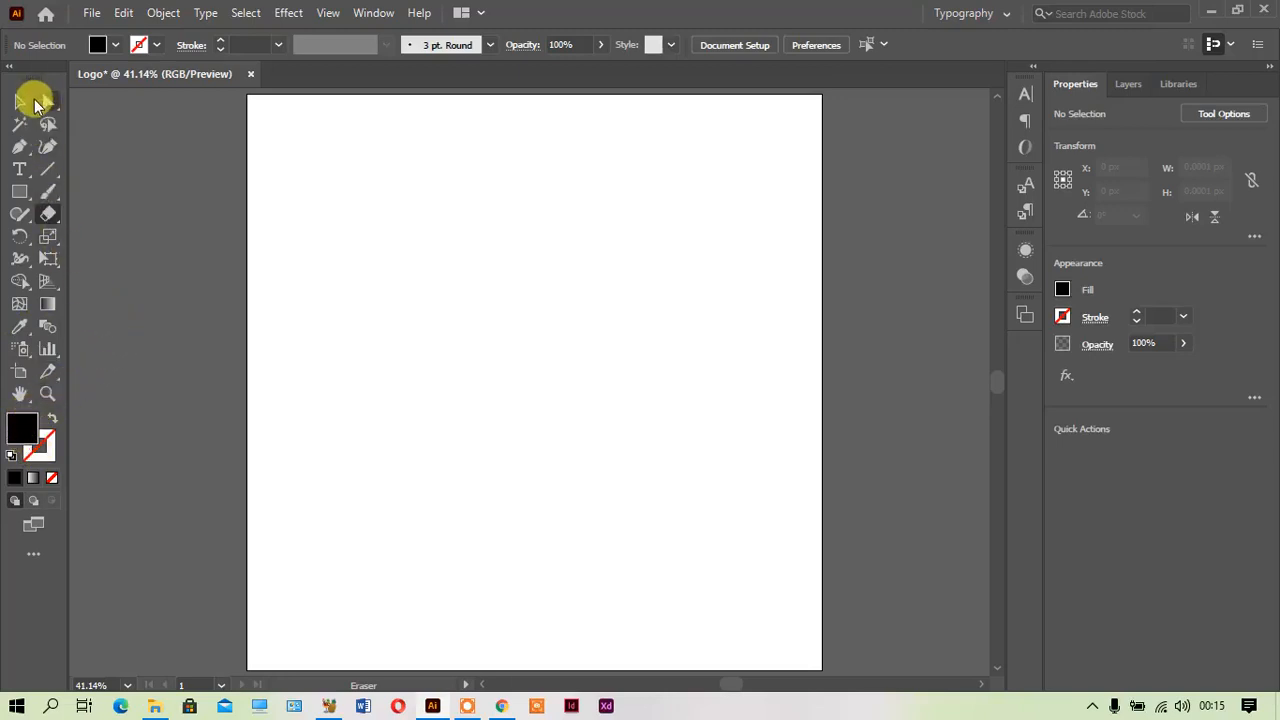
click(20, 101)
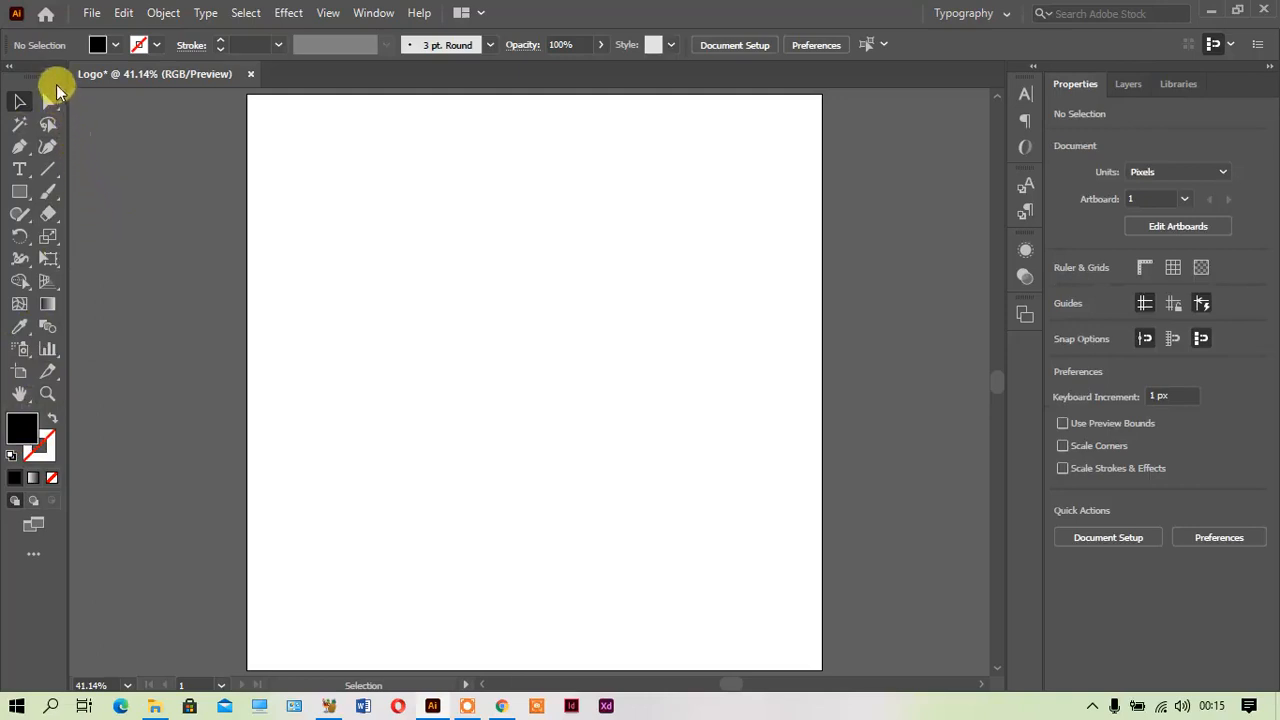
Undock the toolbar and float it over the middle of the artboard
drag(45, 75, 466, 160)
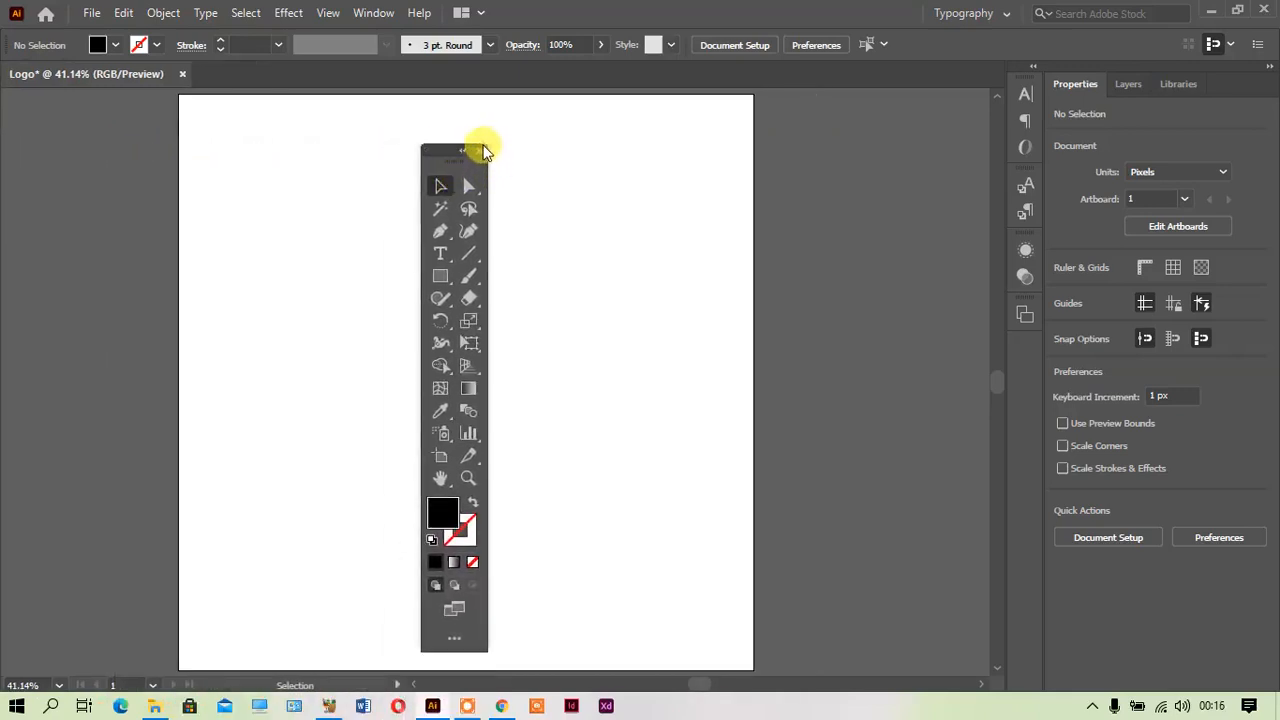
drag(426, 144, 489, 137)
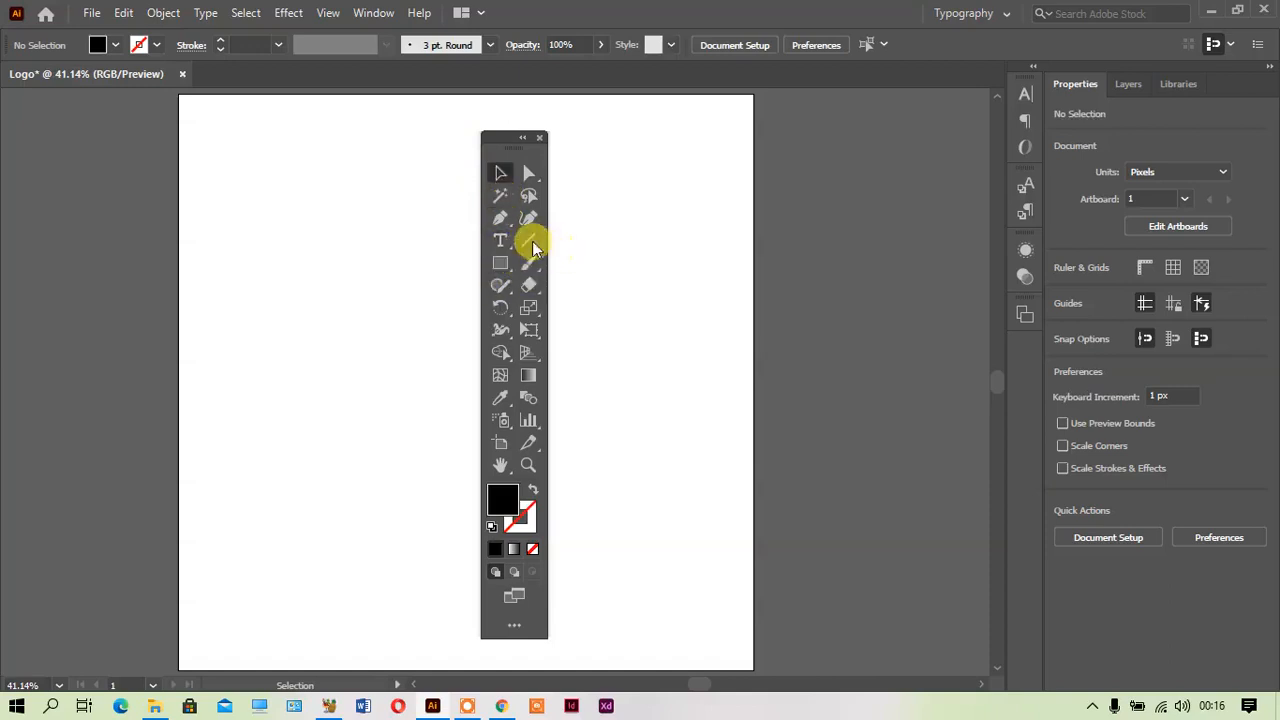
Examine the hidden tools grouped under the Direct Selection and Type tools, returning to the Selection tool
click(538, 180)
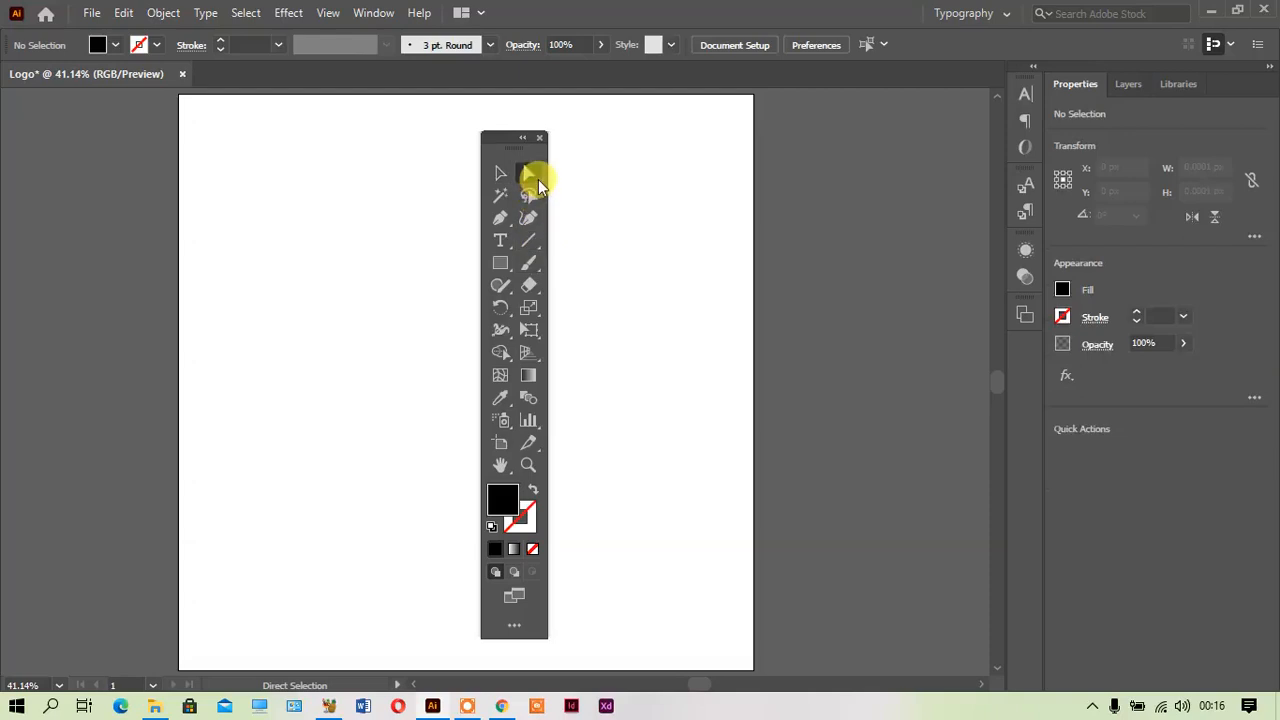
click(538, 179)
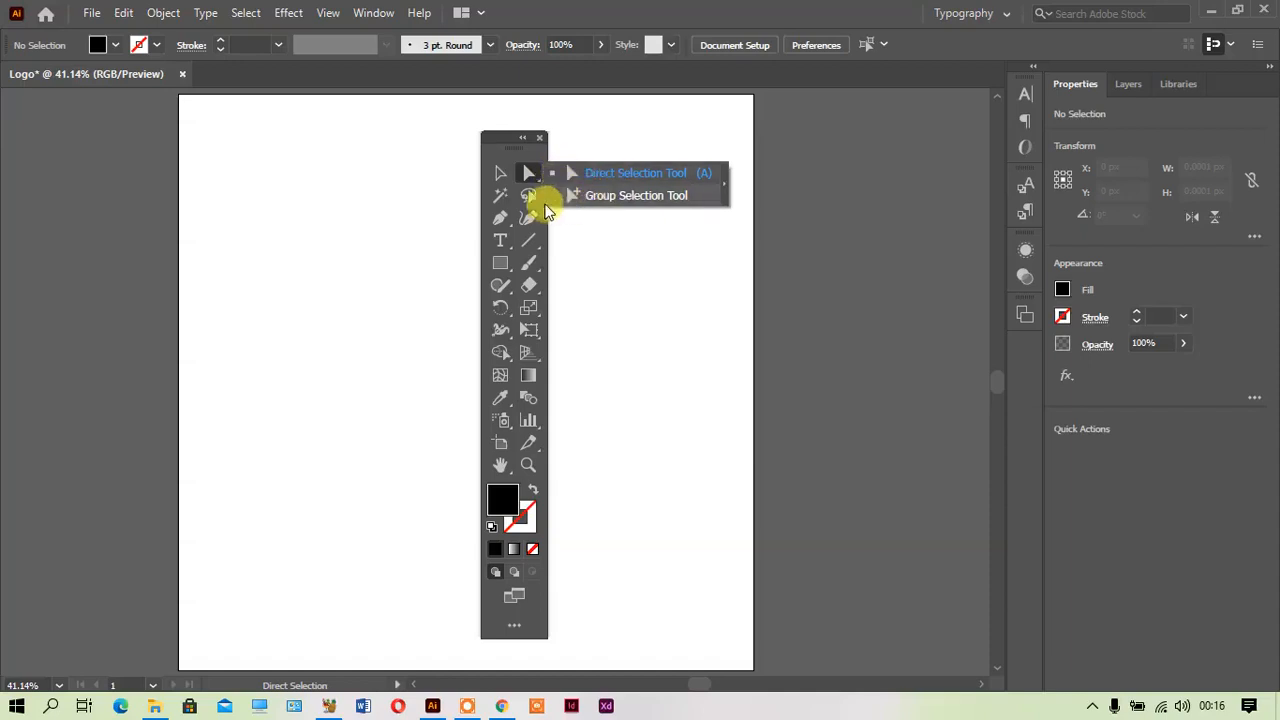
click(501, 243)
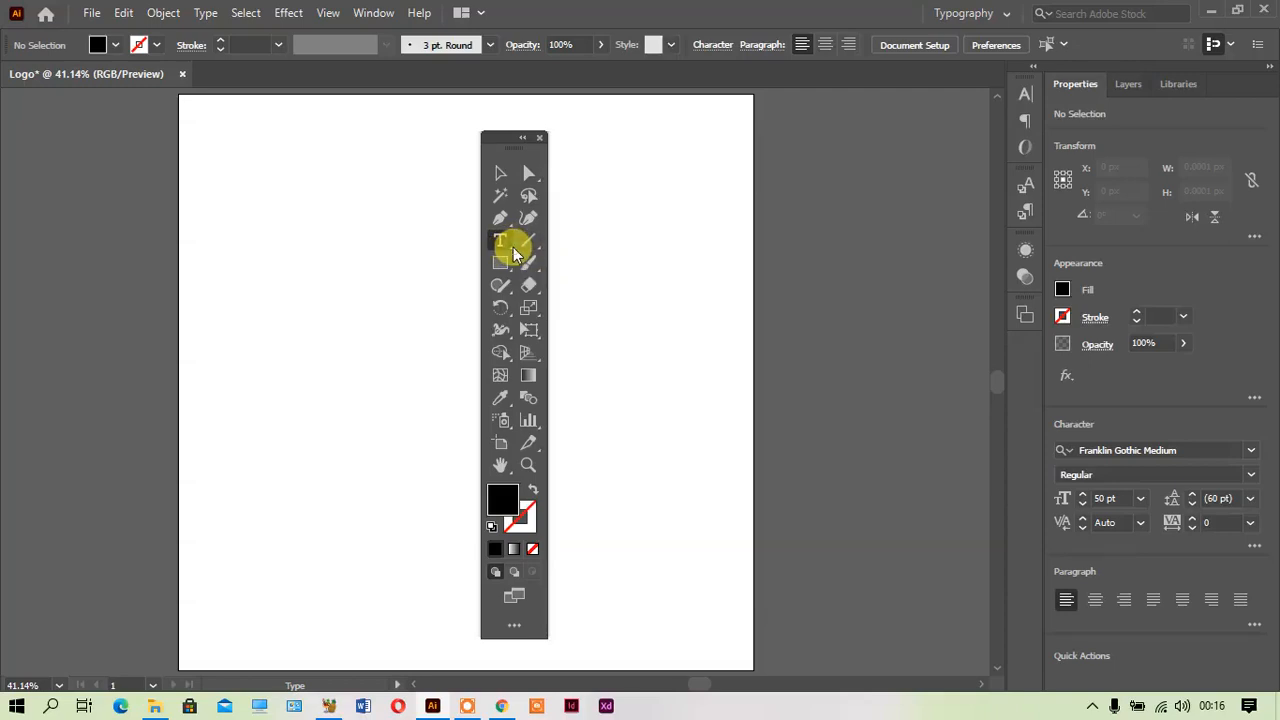
click(501, 243)
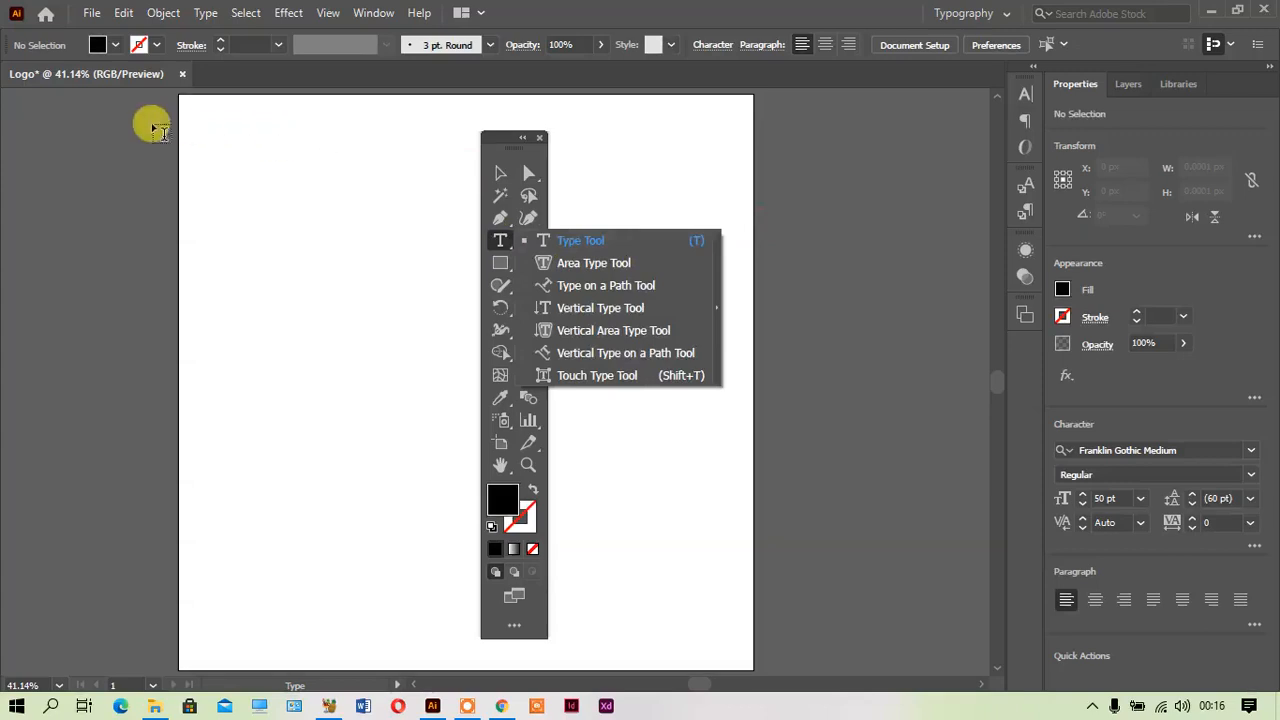
click(500, 184)
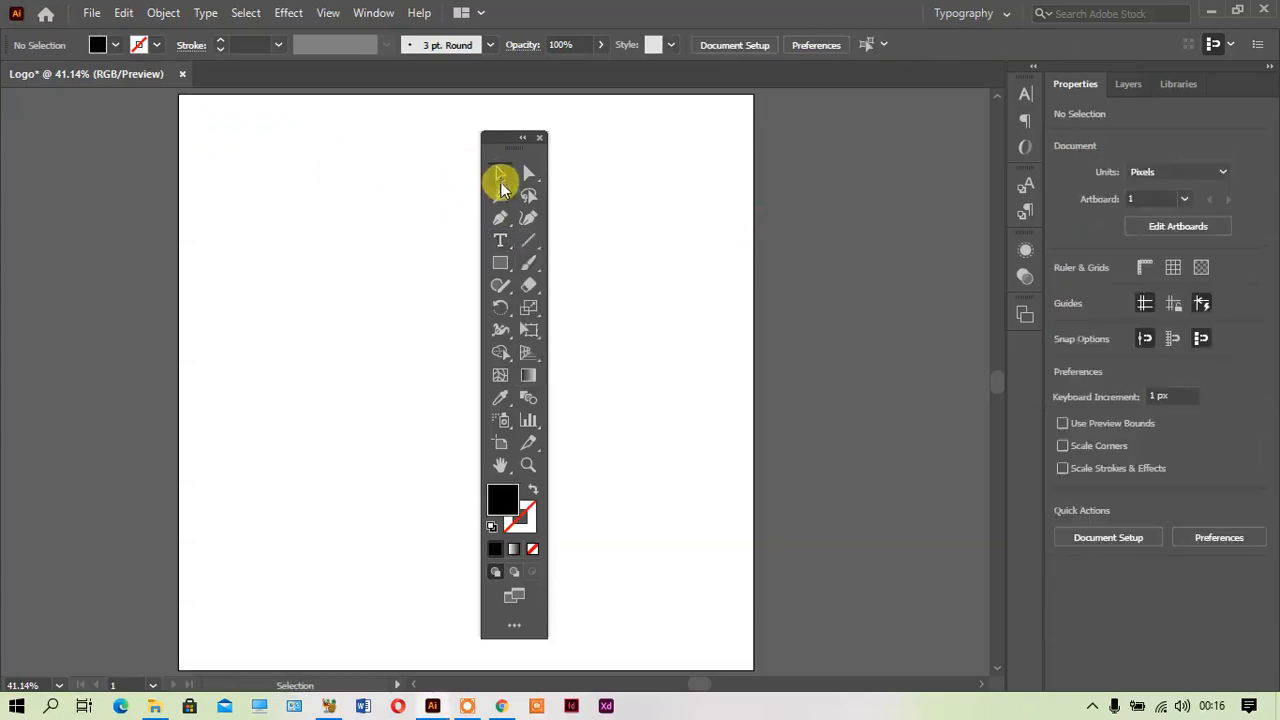
click(502, 245)
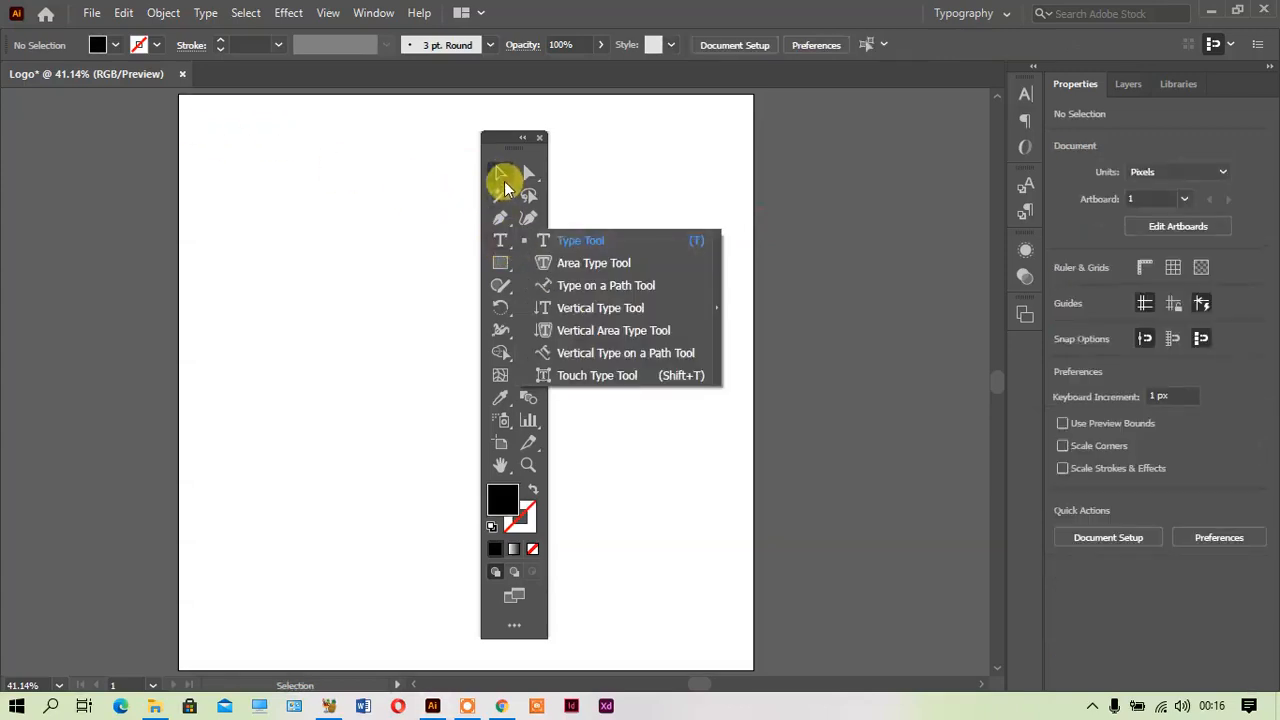
click(502, 175)
Examine the hidden tools grouped under the Line Segment, Eraser, Shaper, Paintbrush and Eyedropper tools
click(528, 250)
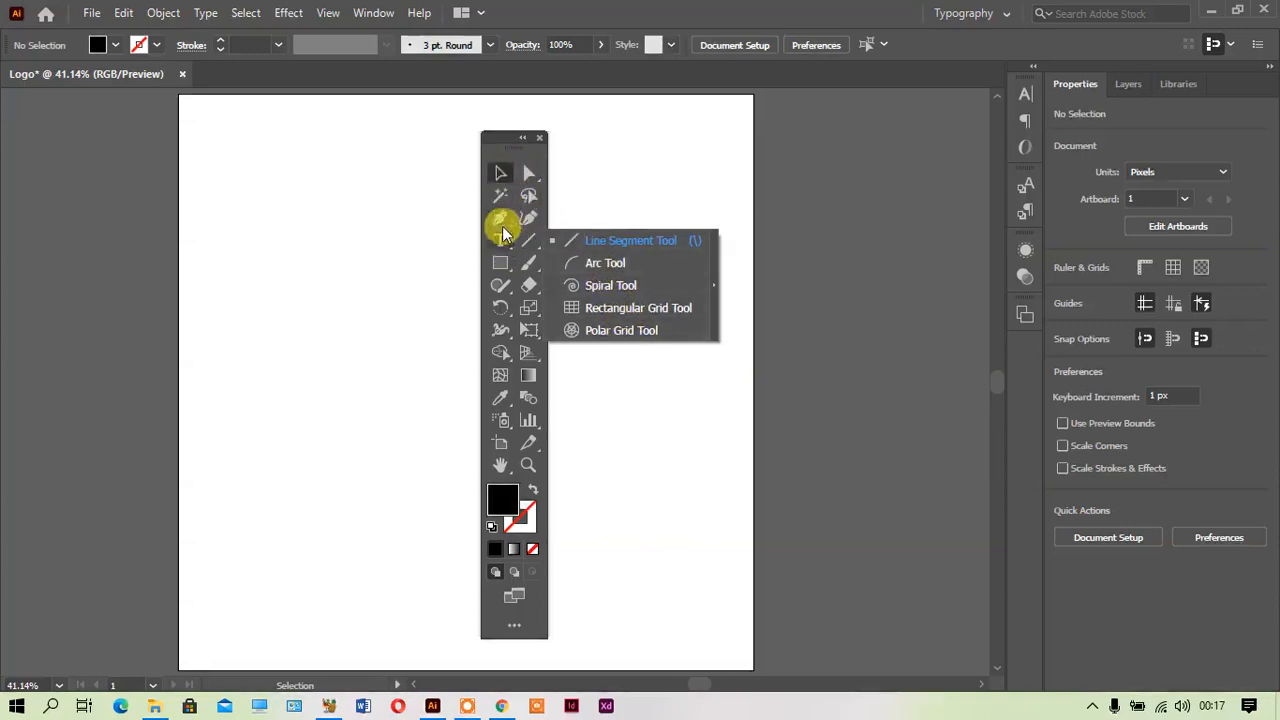
click(500, 177)
click(533, 284)
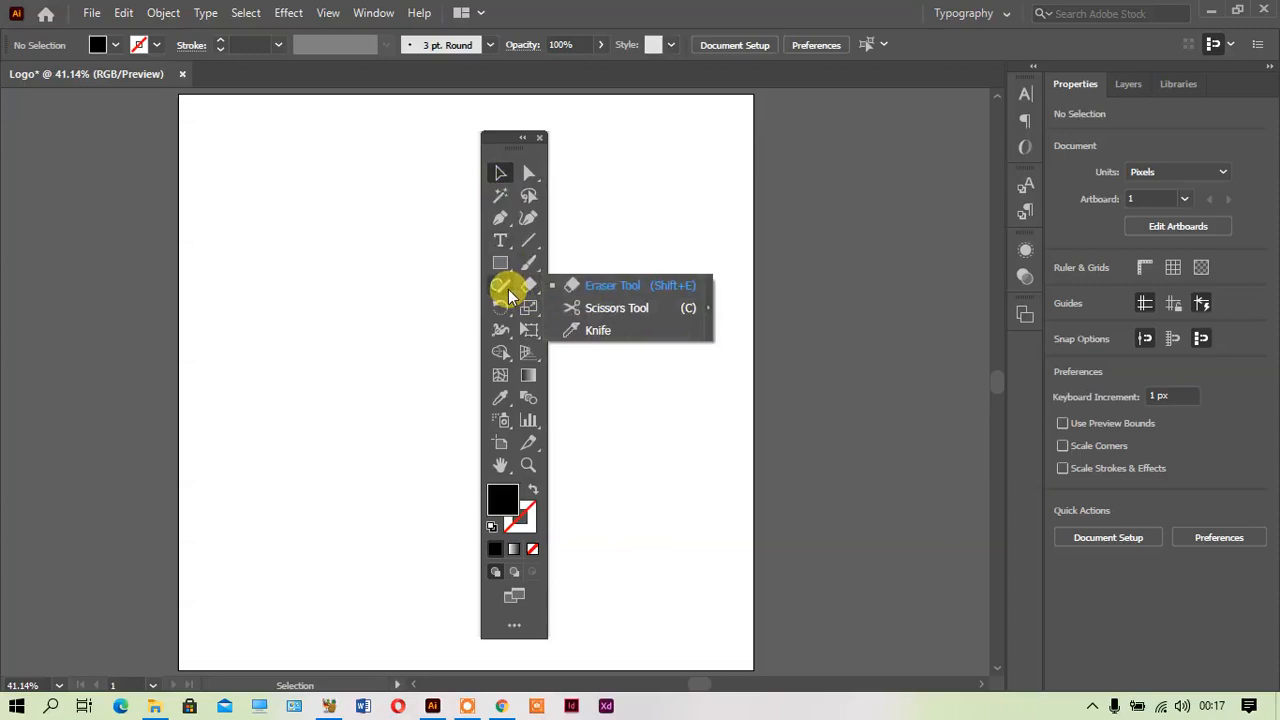
click(508, 293)
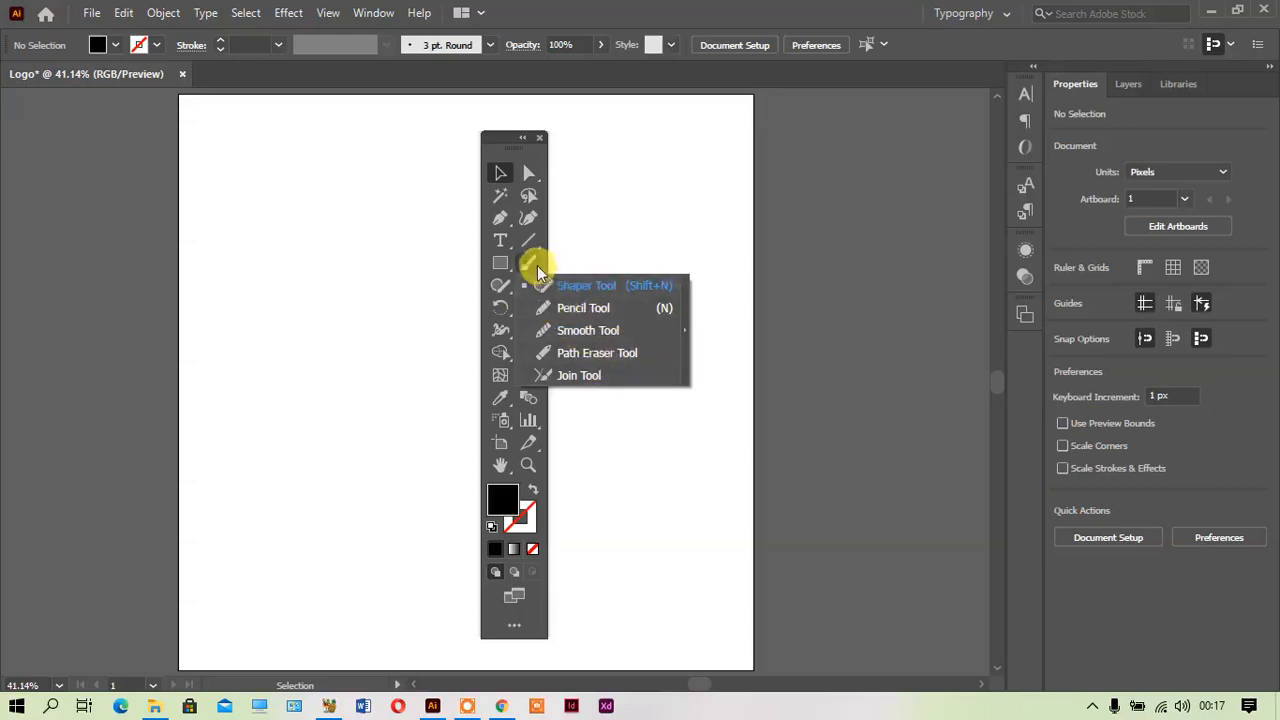
click(530, 263)
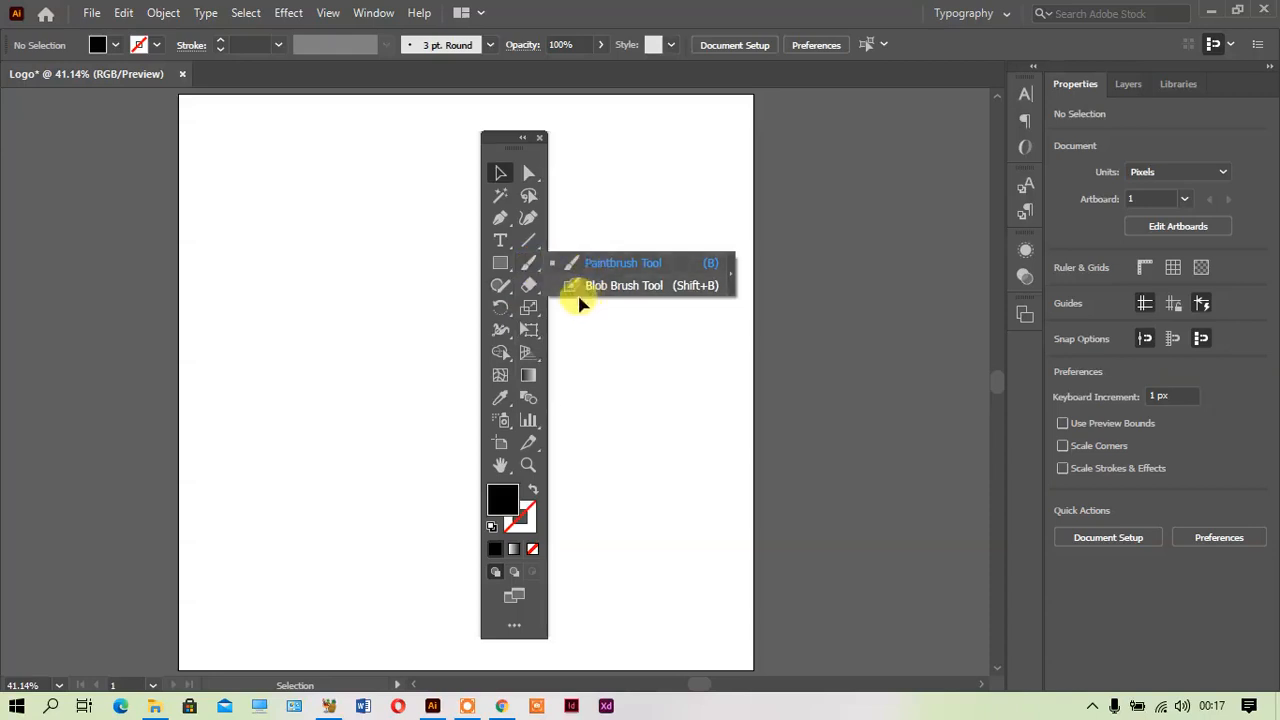
click(502, 400)
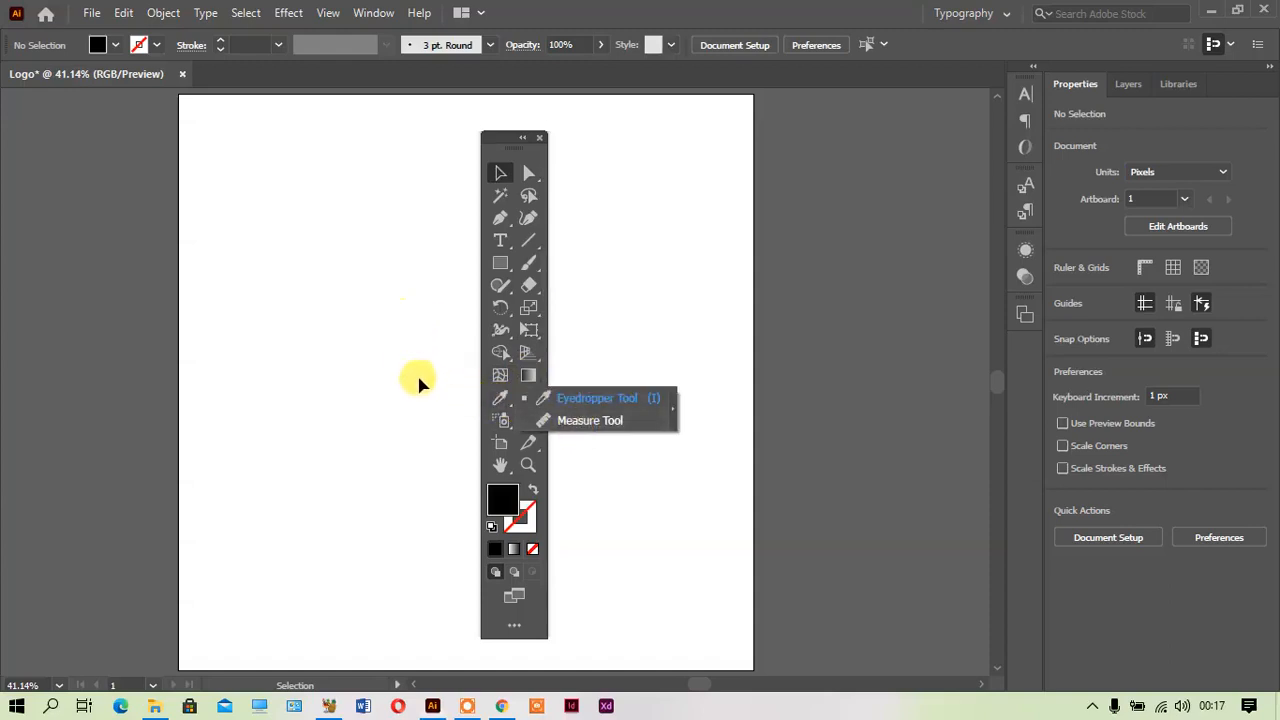
click(330, 146)
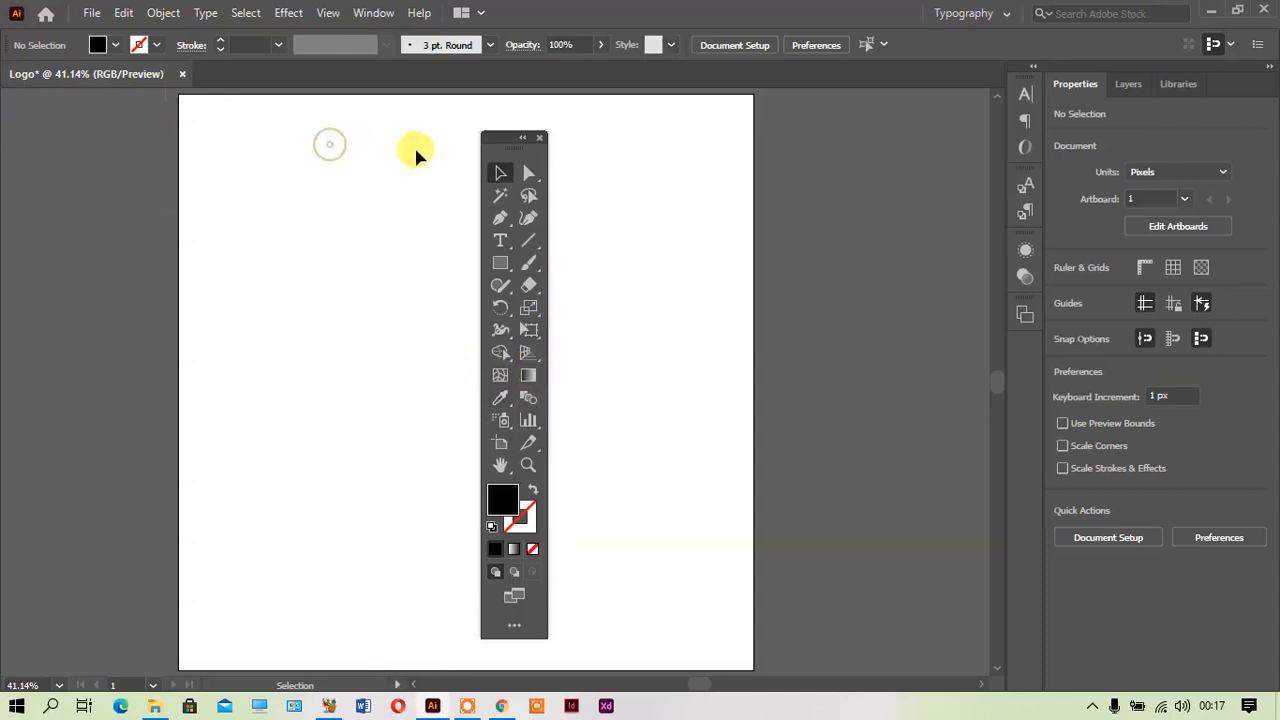
Review the tool groups behind the Direct Selection, Pen and Type tools without choosing another tool
click(526, 175)
click(503, 222)
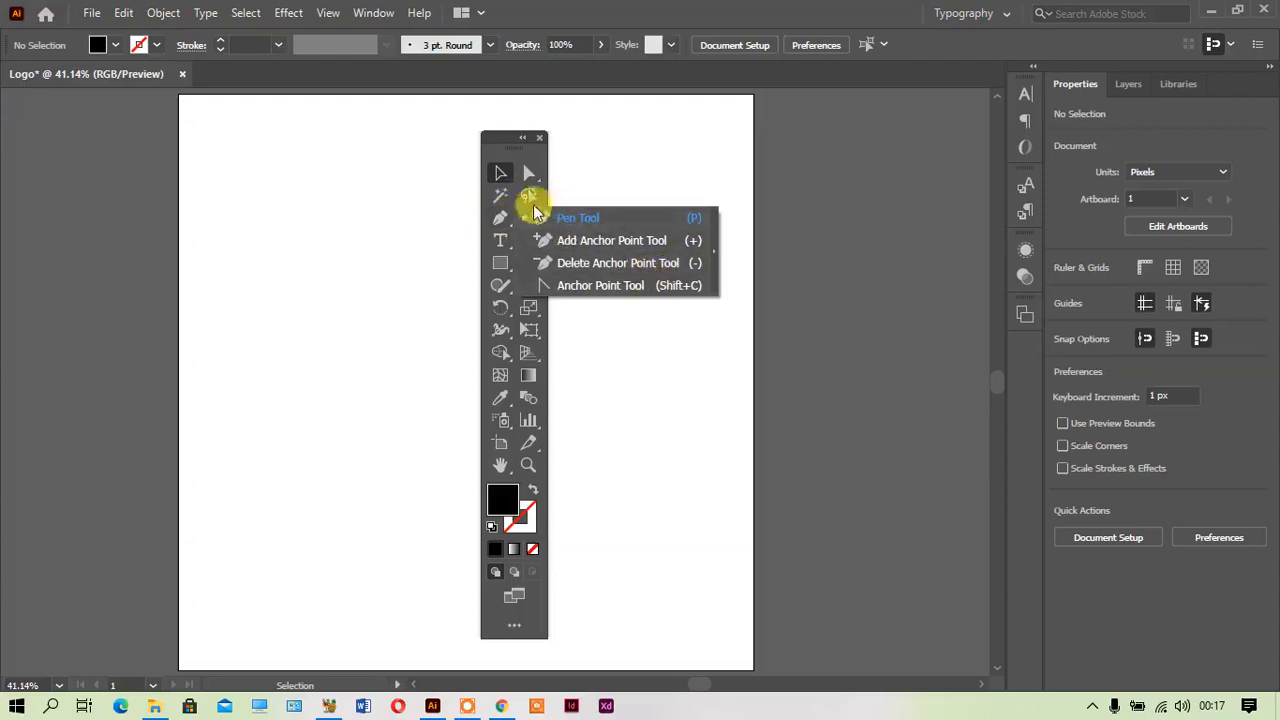
click(465, 190)
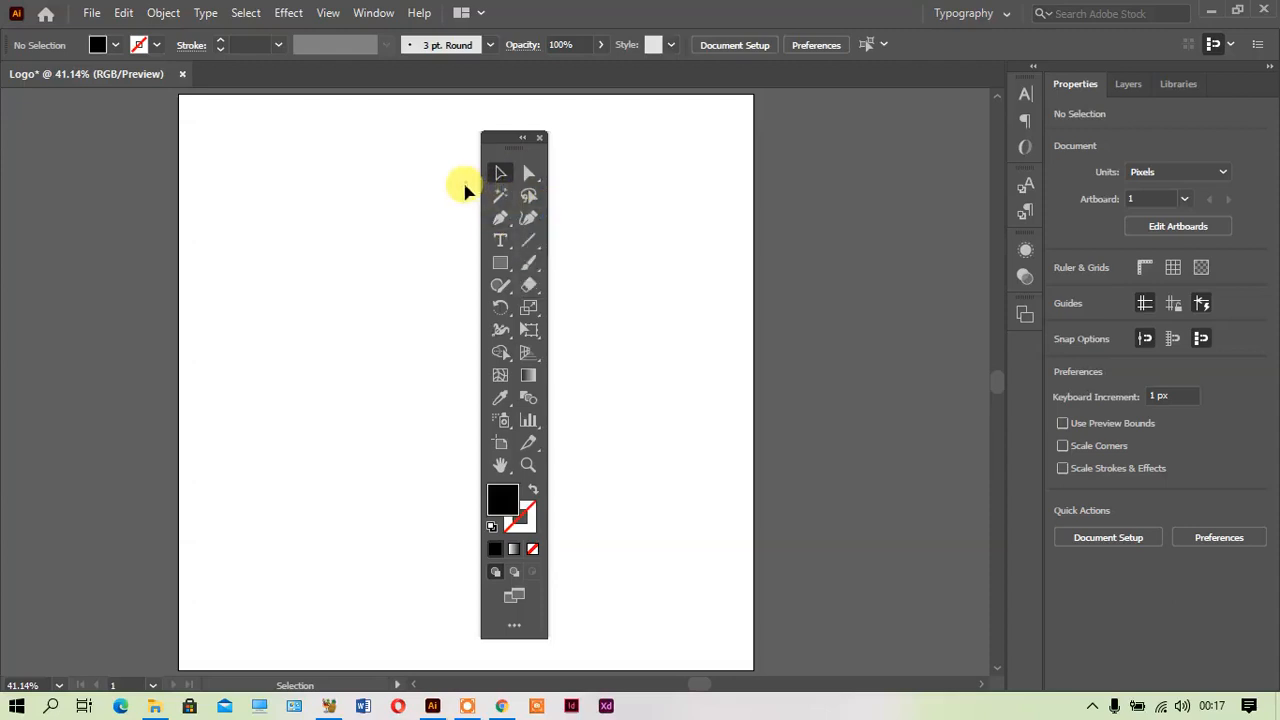
click(503, 250)
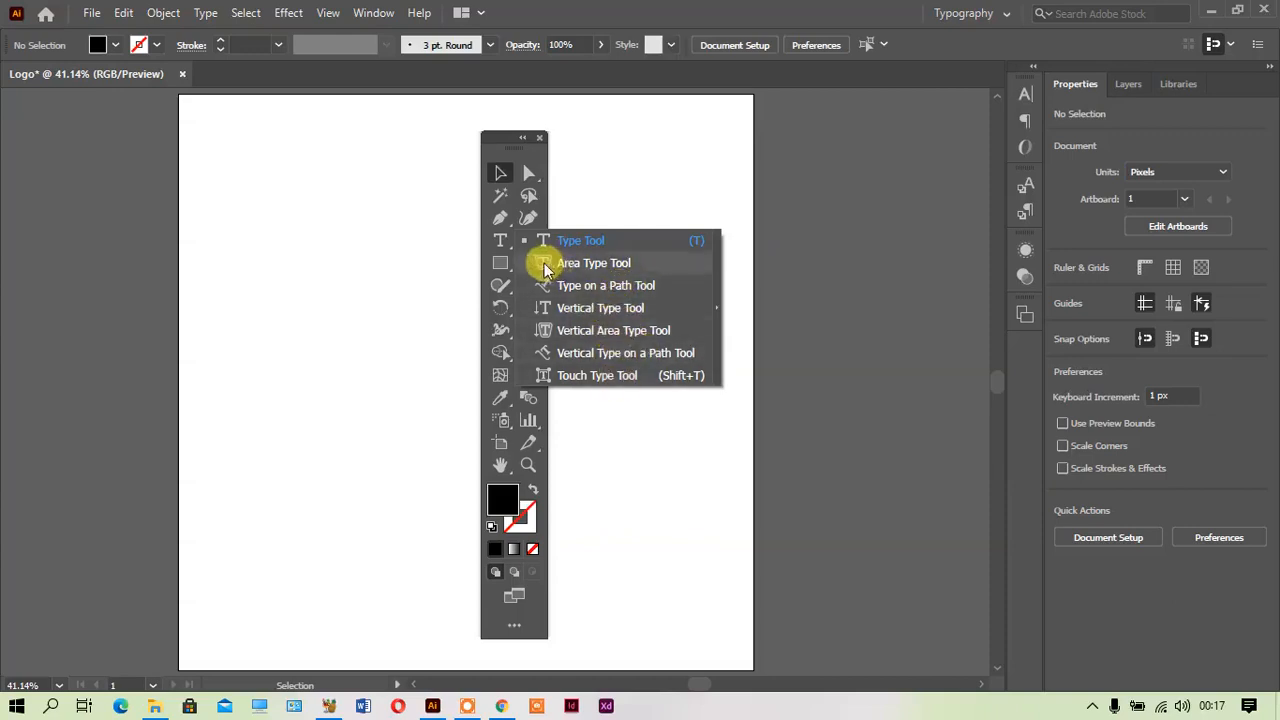
click(674, 177)
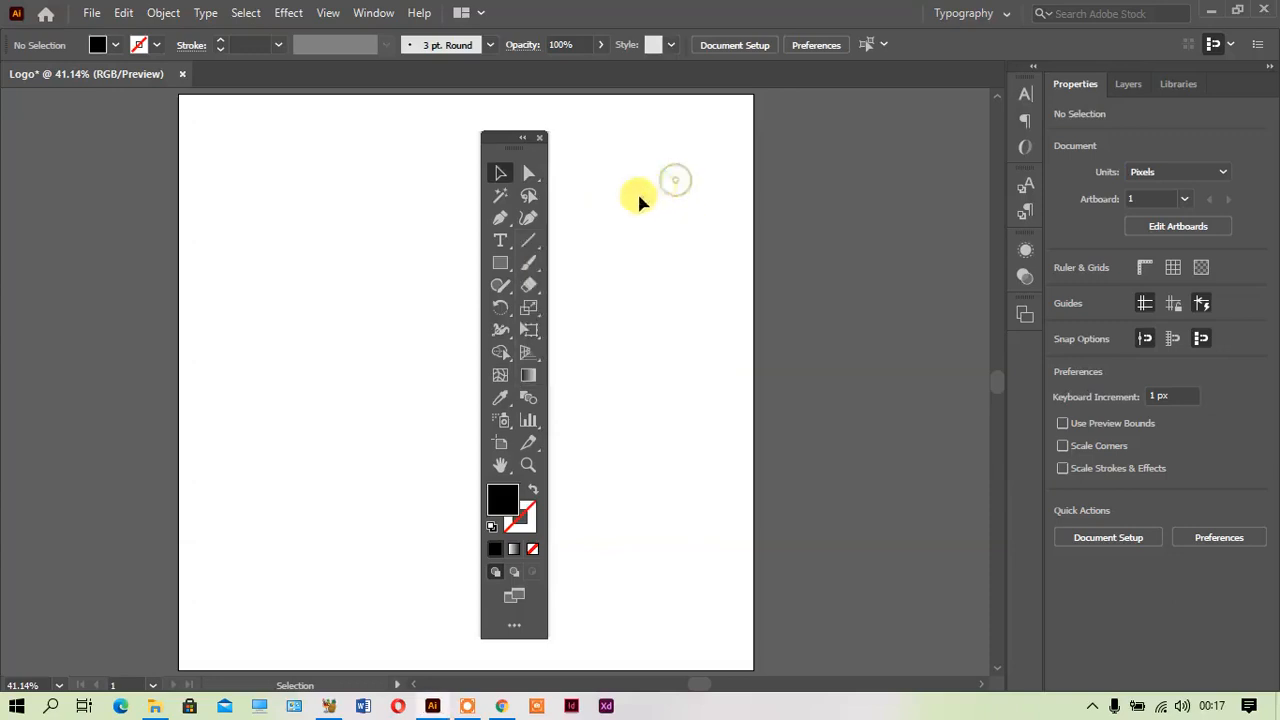